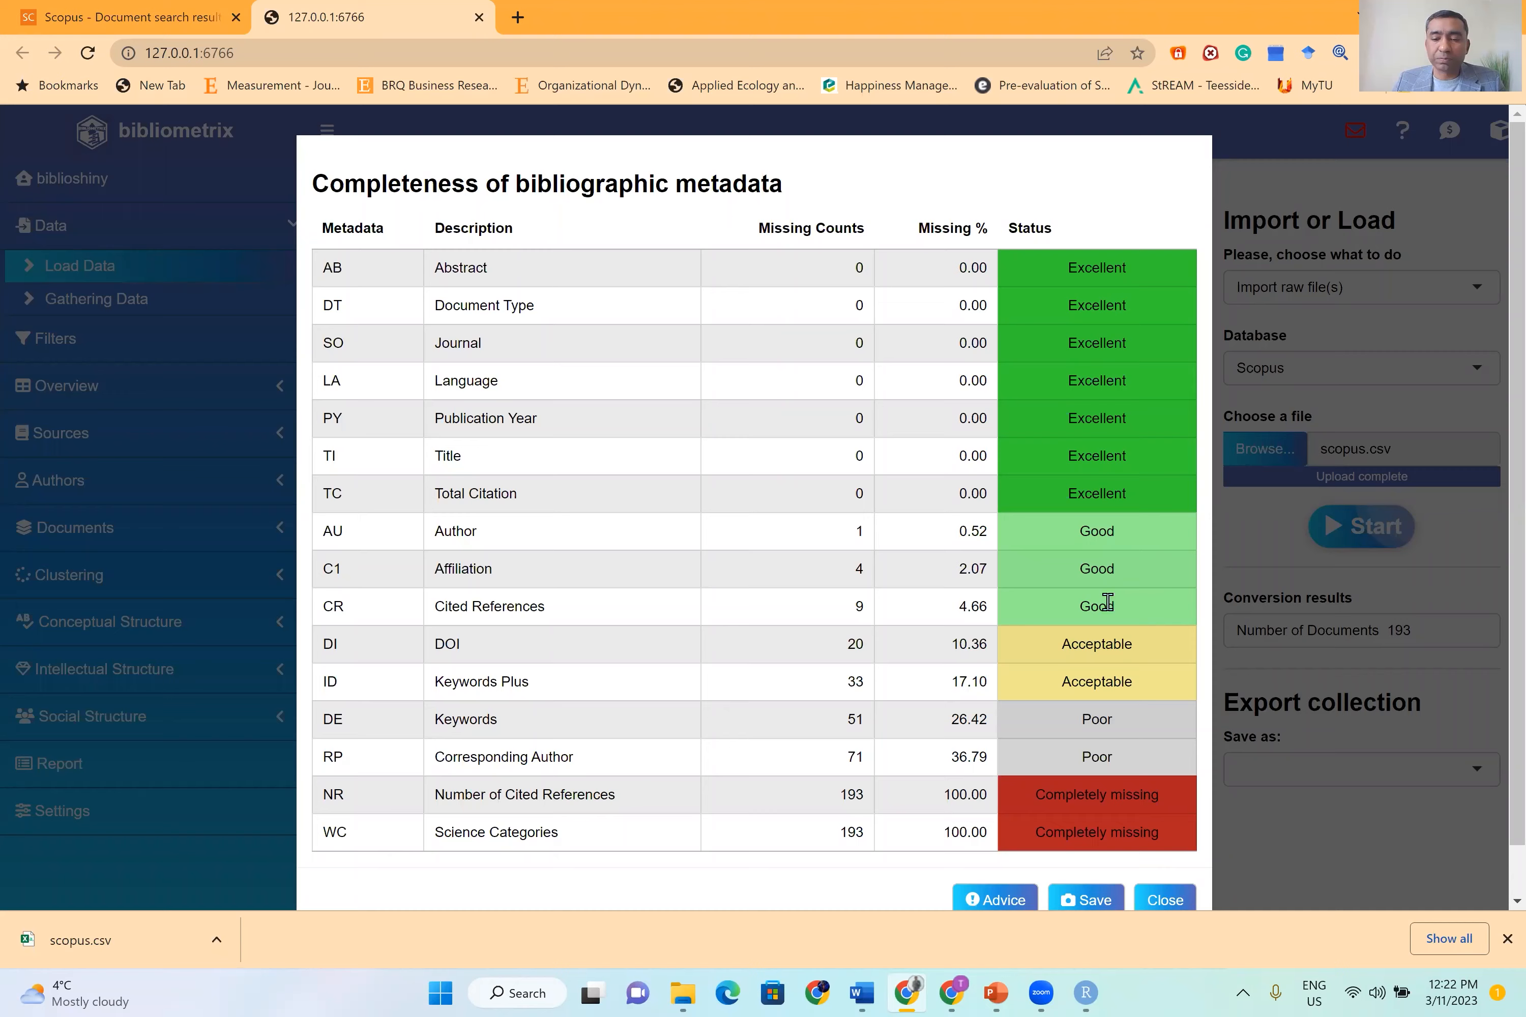
Step: Review the bibliographic metadata completeness report, close it, and look over the imported records table
scroll(1004, 779, down, 1)
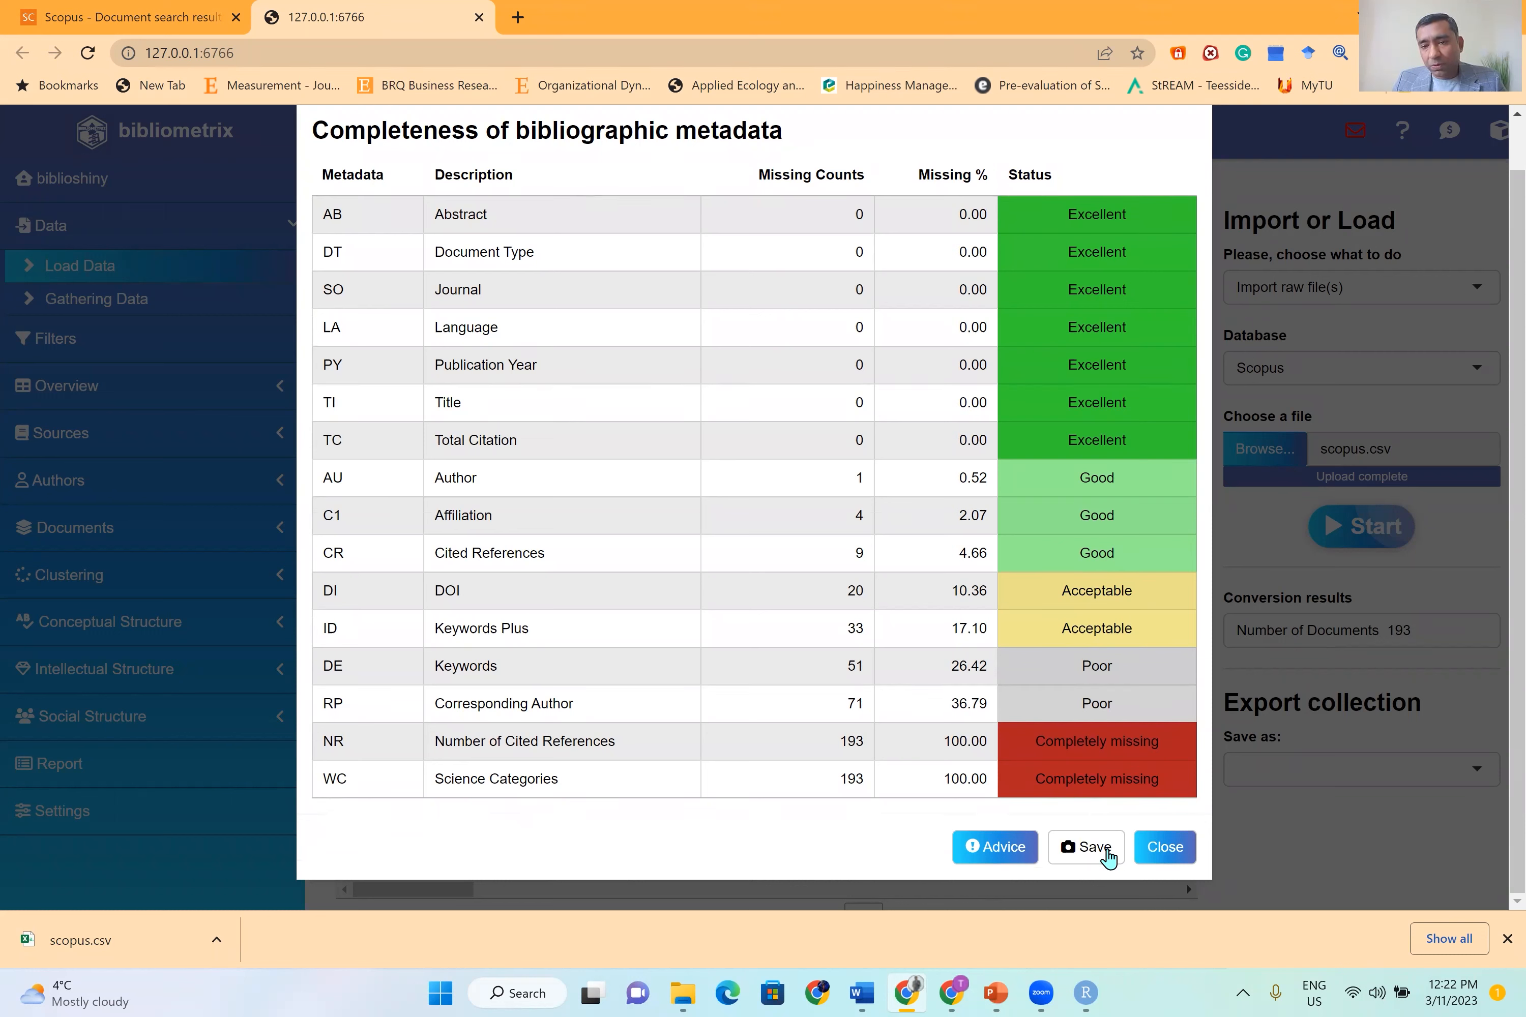
click(1167, 849)
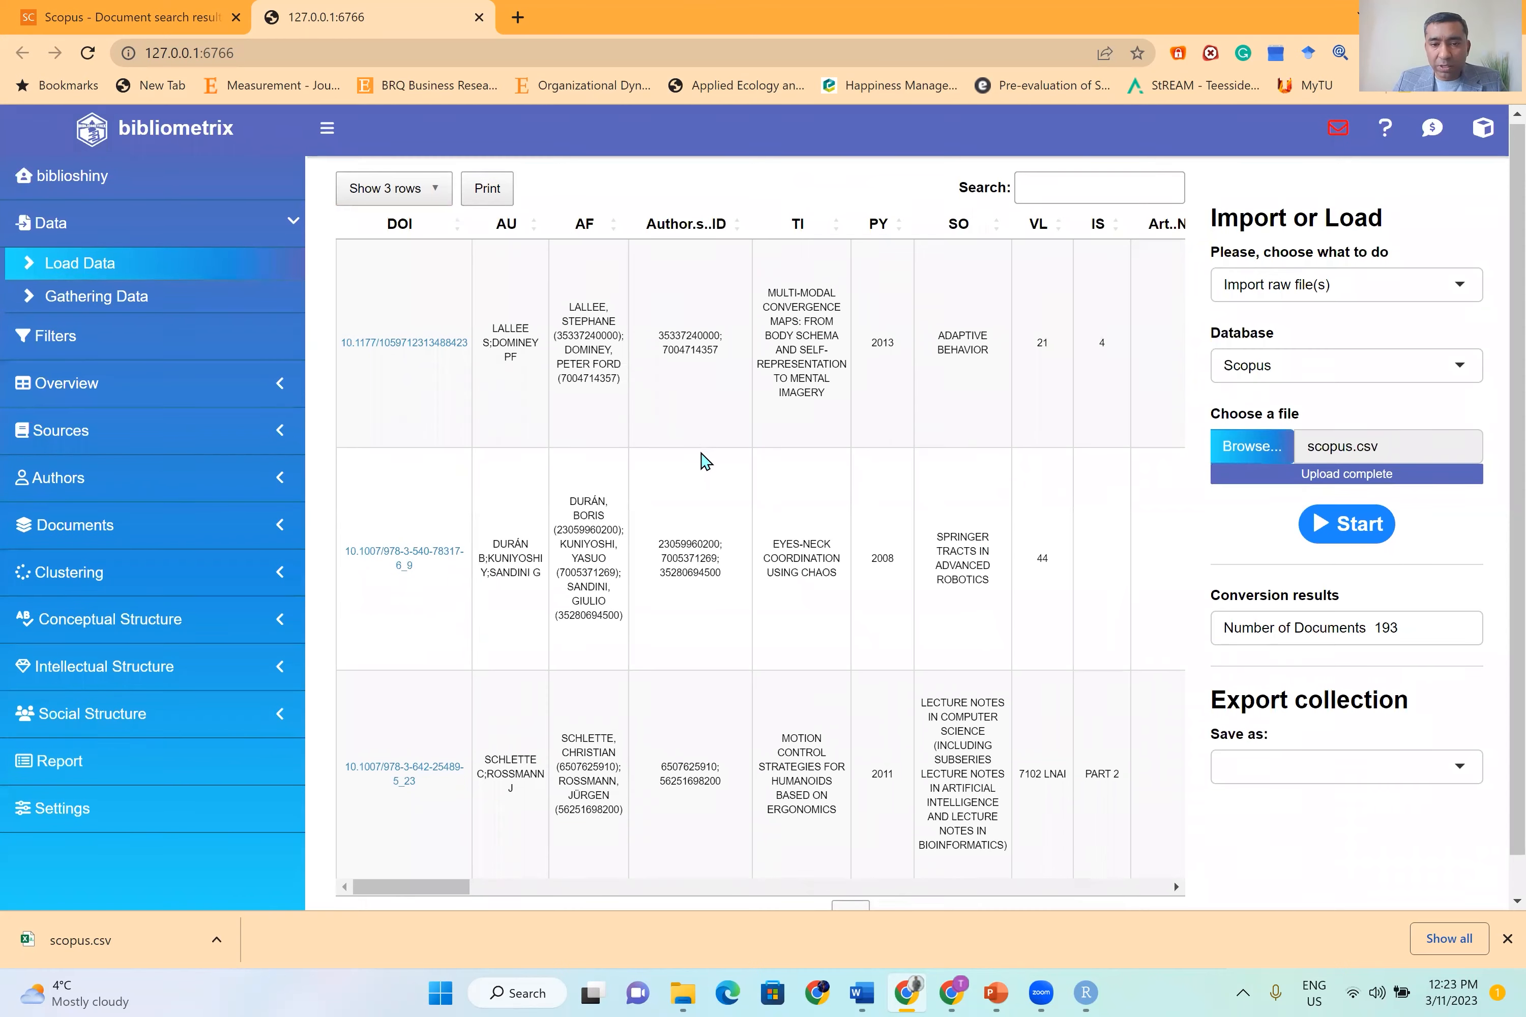
scroll(722, 493, down, 1)
scroll(828, 624, up, 1)
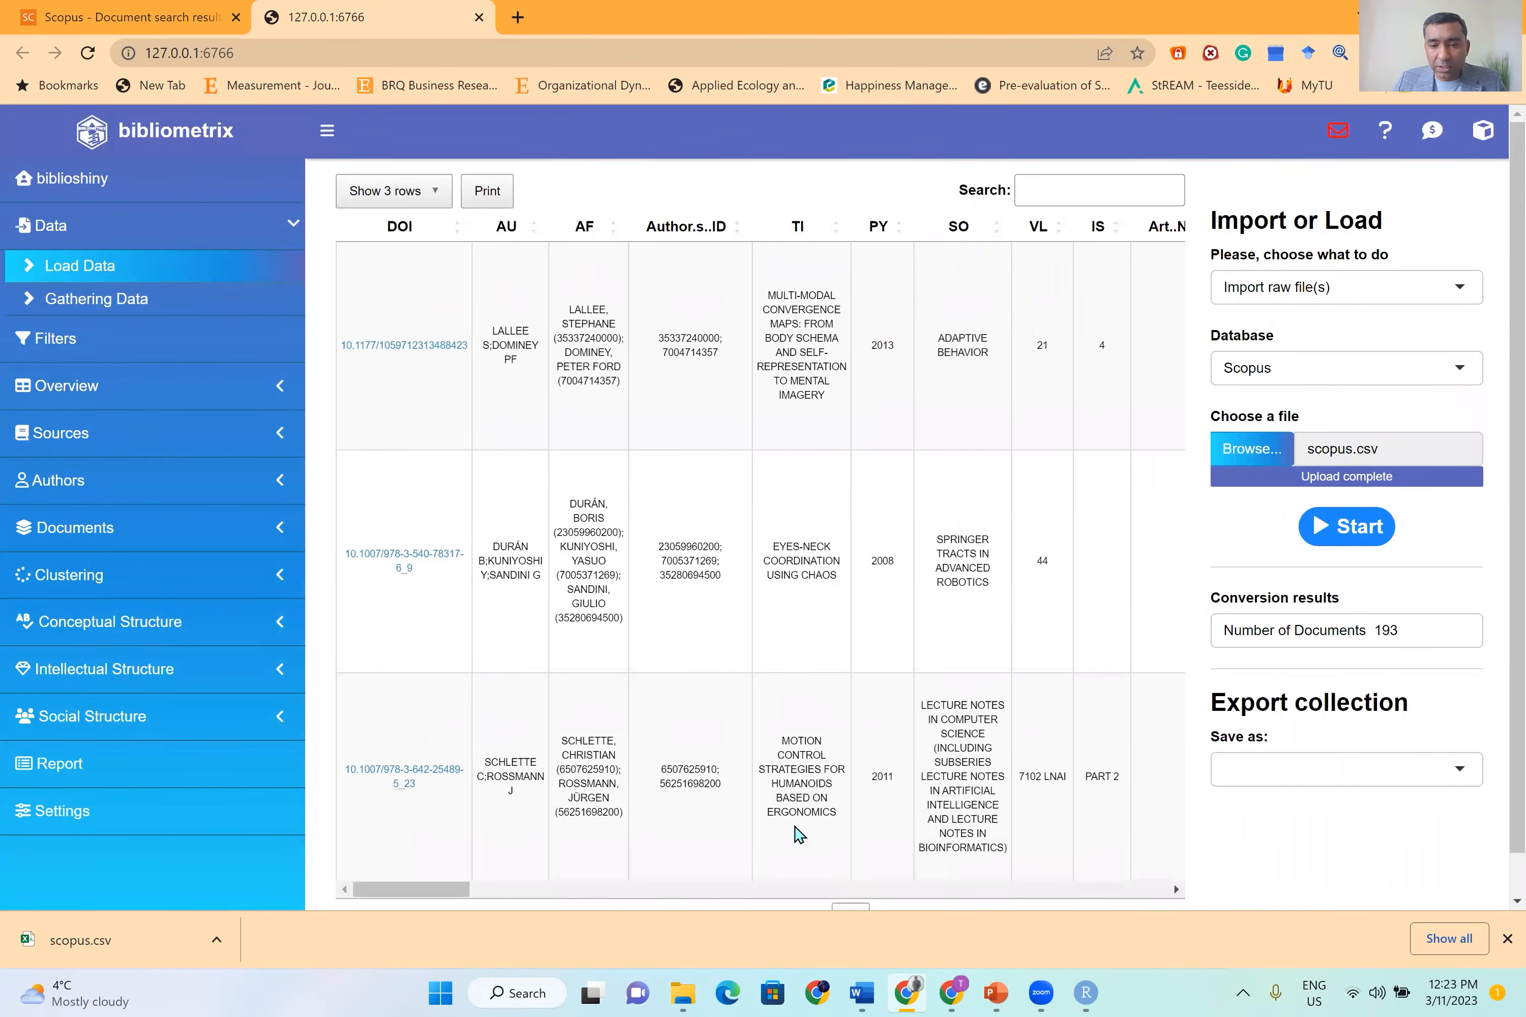
drag(467, 893, 345, 896)
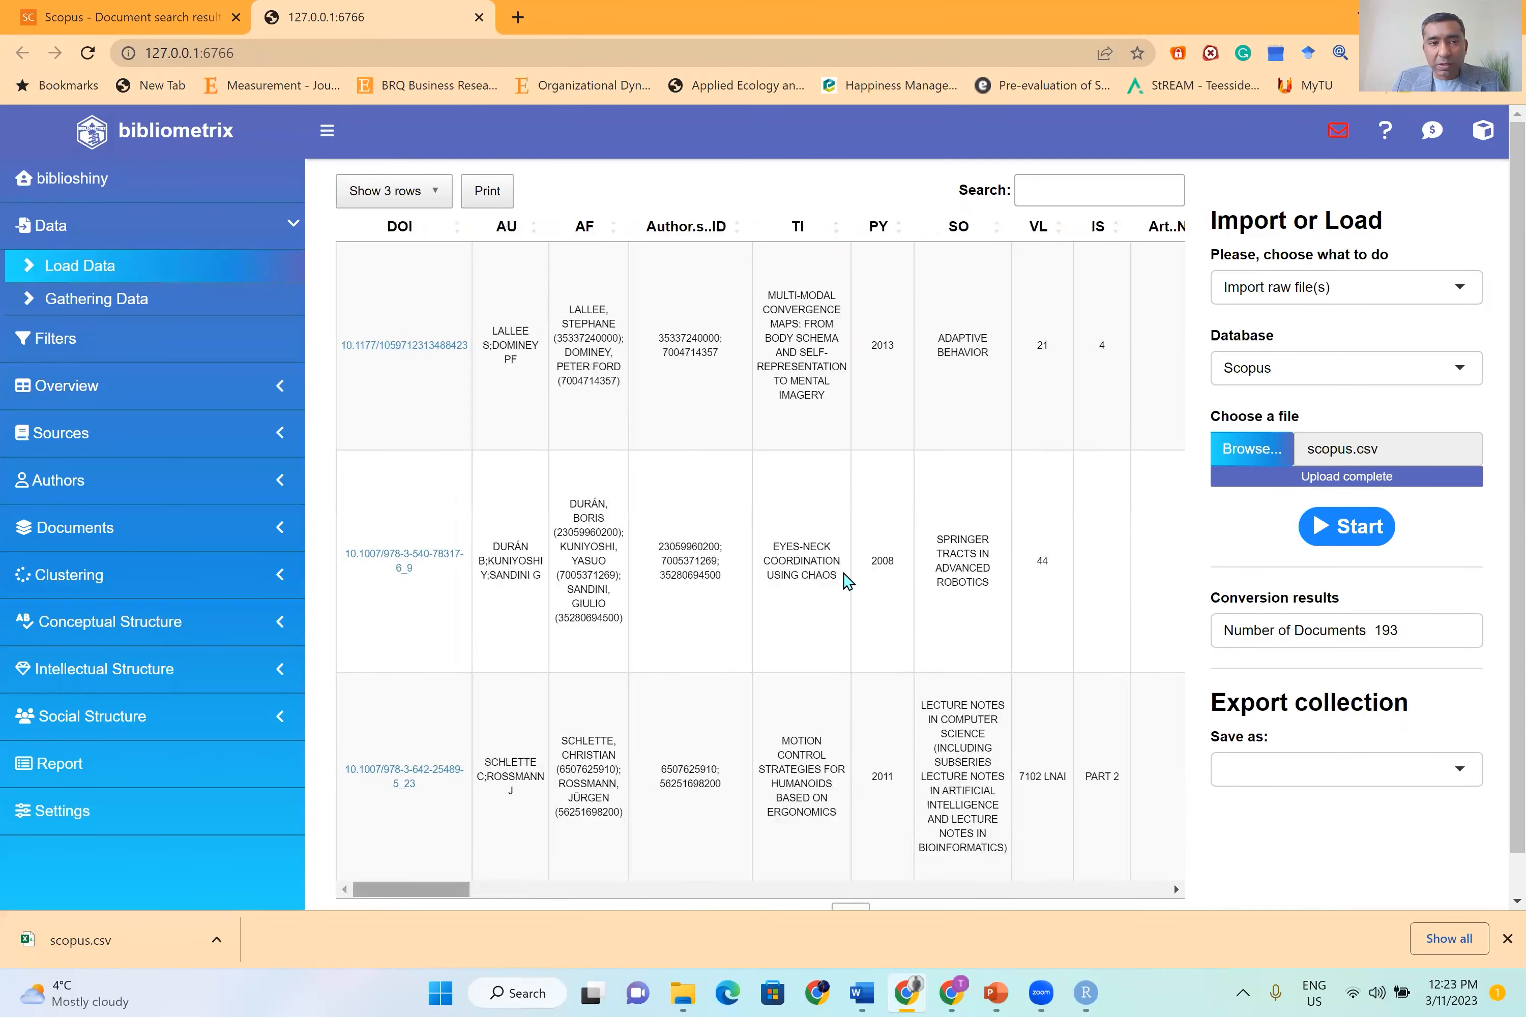
scroll(845, 581, down, 1)
scroll(849, 581, up, 1)
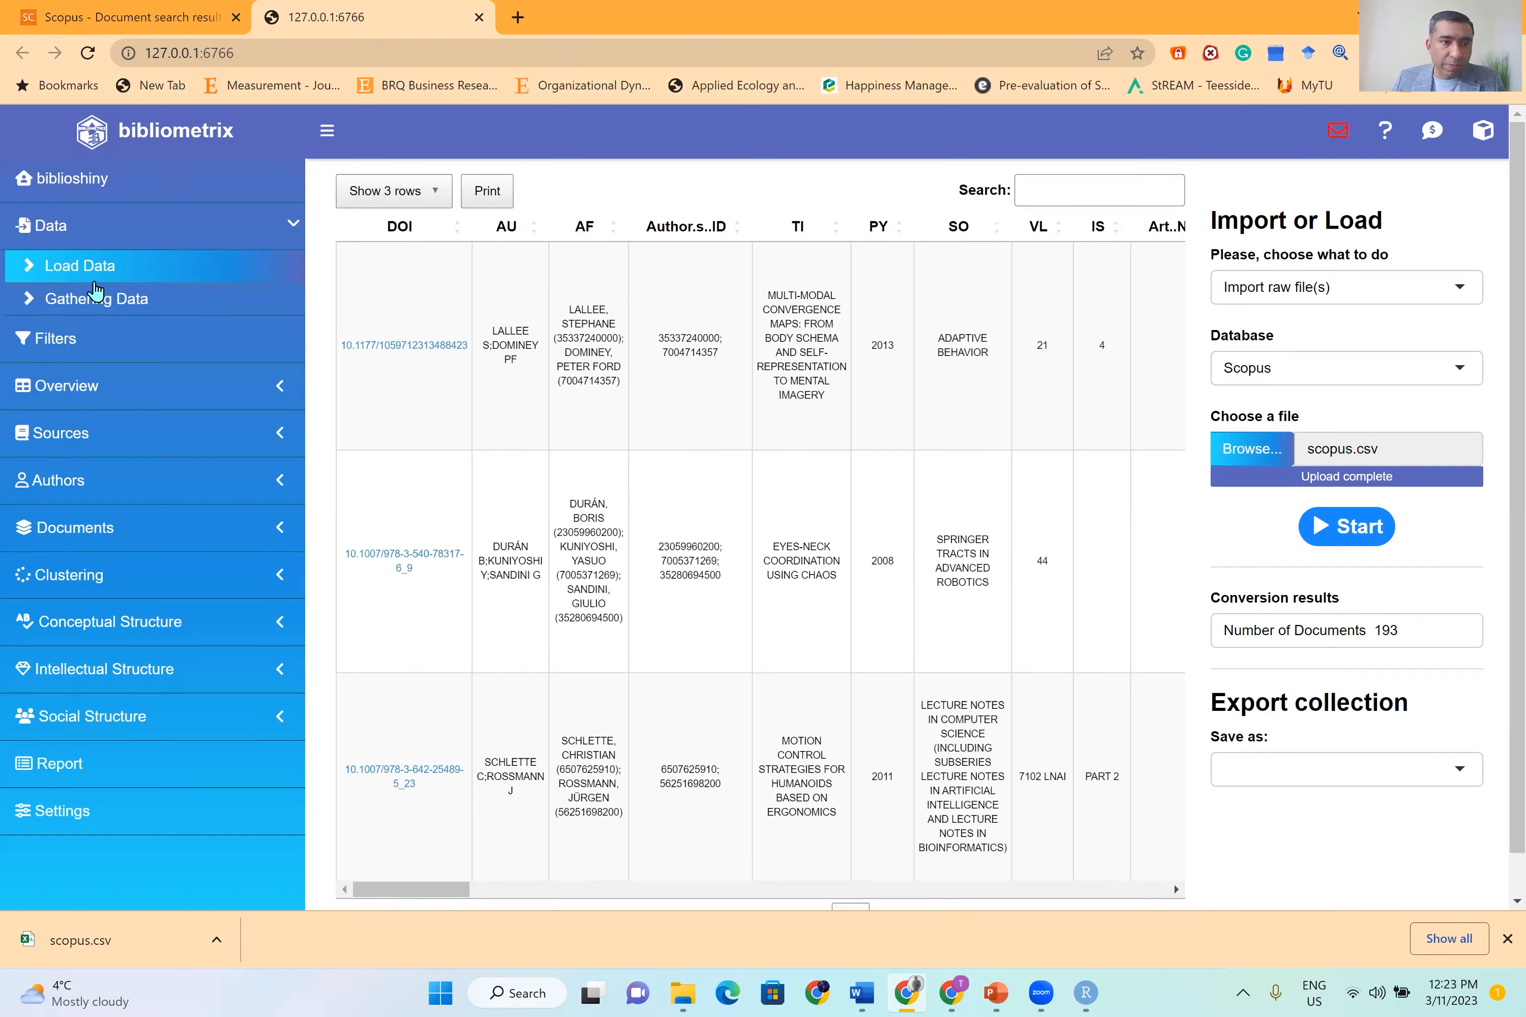
Step: Display the Main Information overview as a table showing 100 rows
click(134, 393)
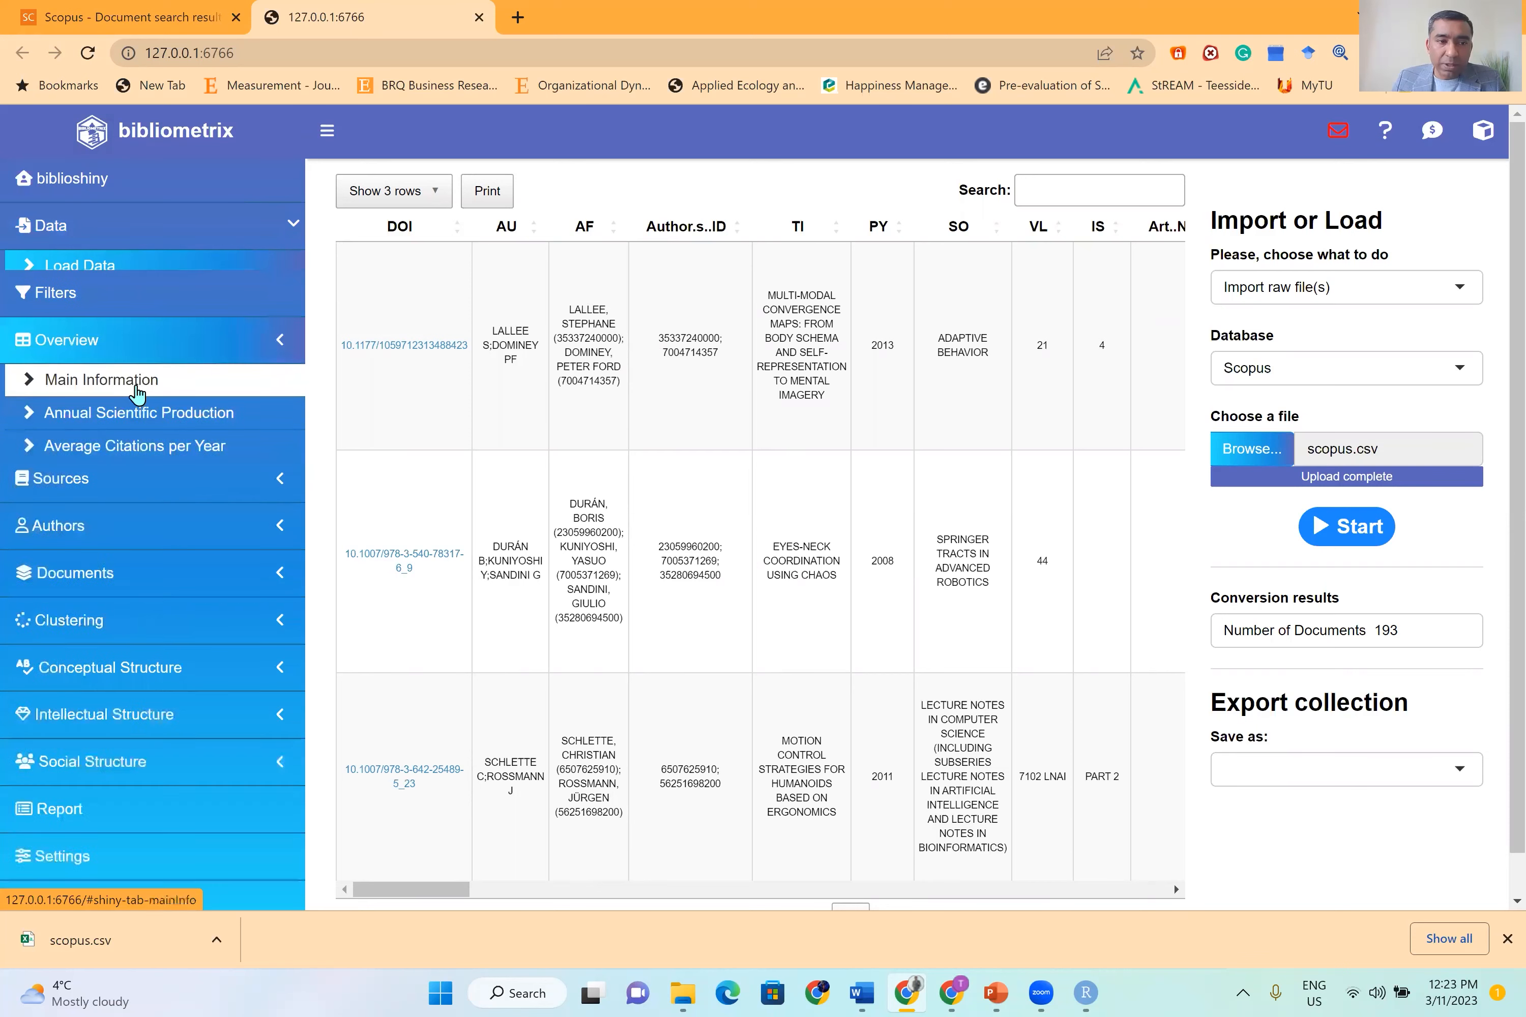
click(124, 371)
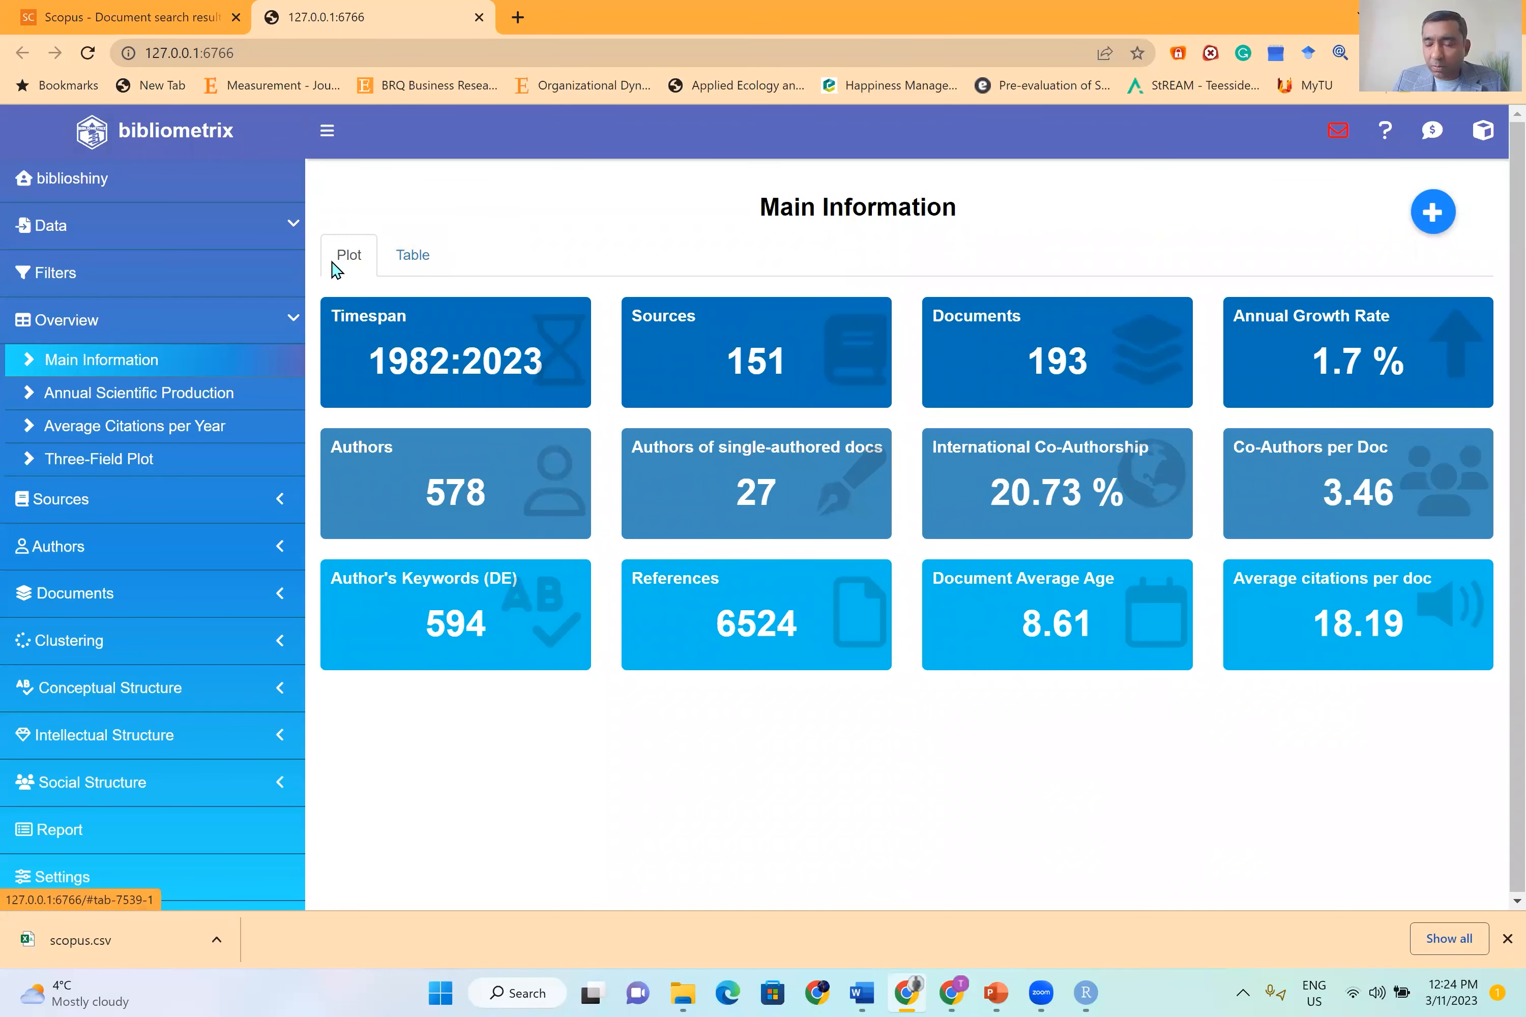
click(412, 258)
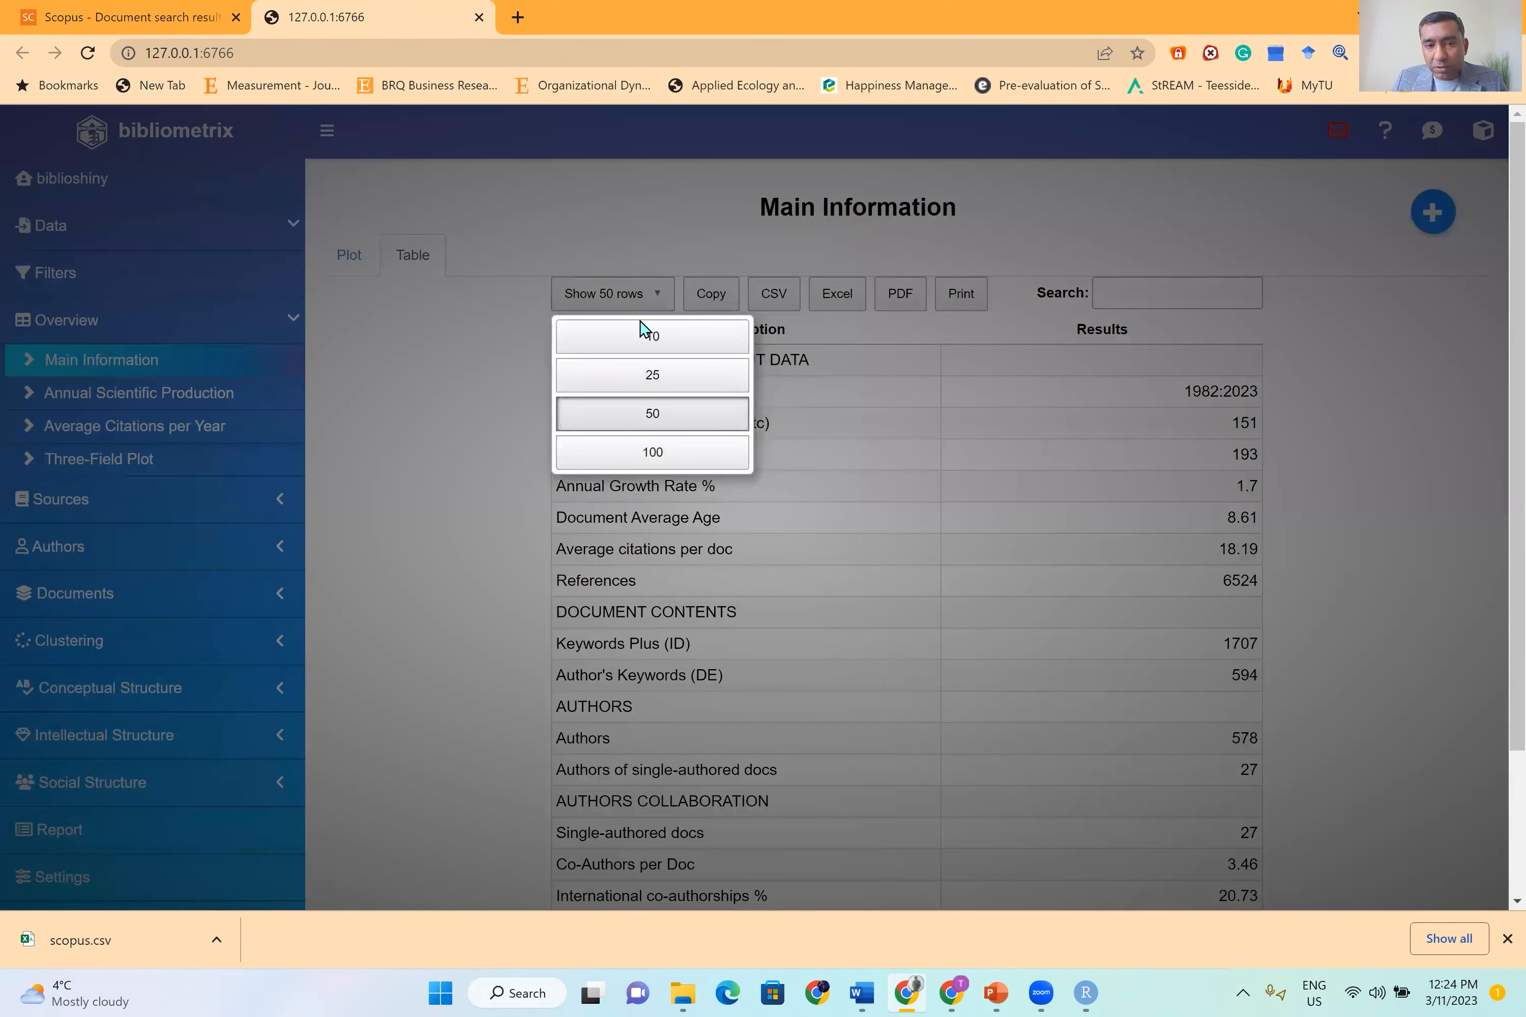
click(630, 450)
scroll(876, 529, down, 3)
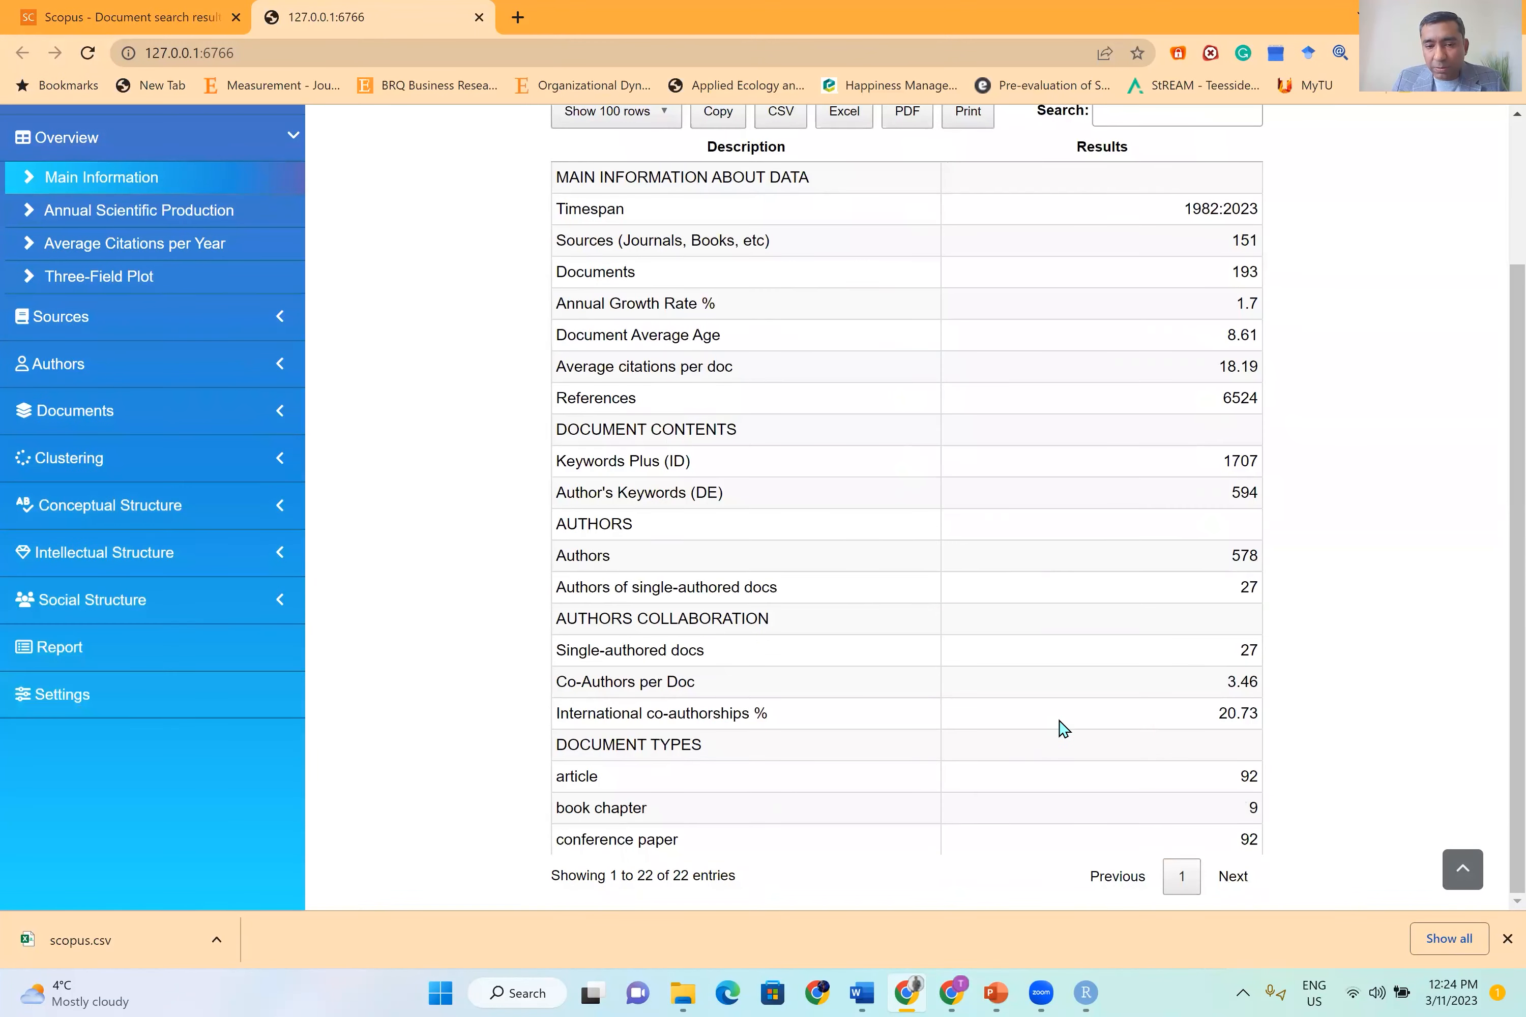
Step: Export the Main Information table as an Excel file
scroll(1063, 725, up, 3)
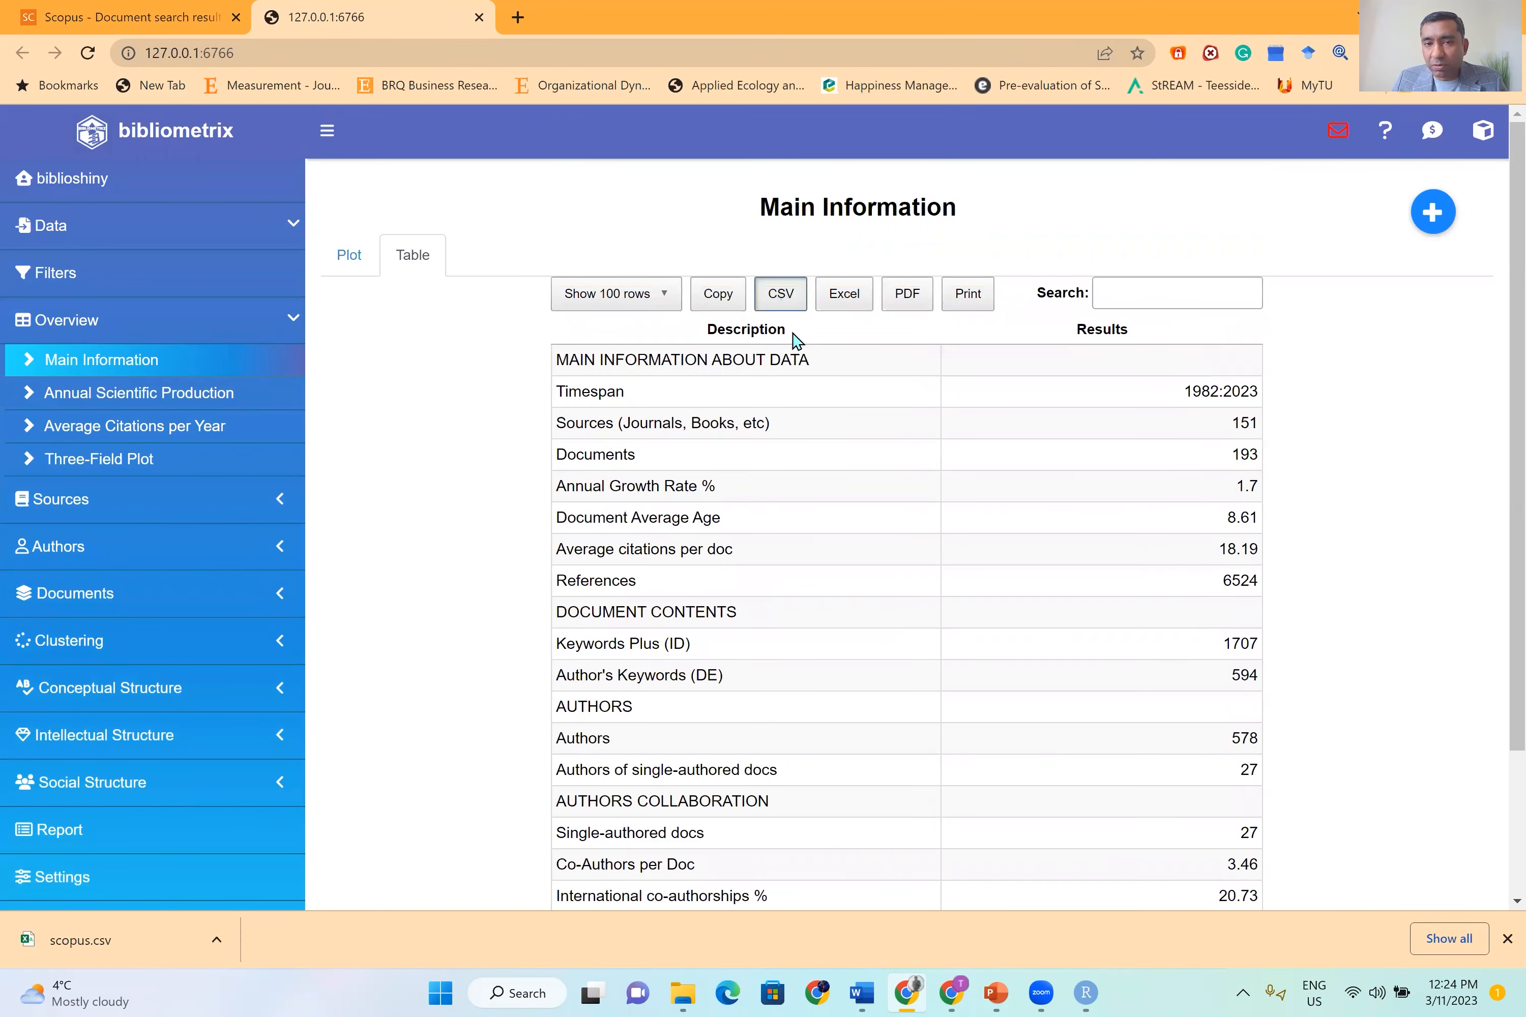
click(782, 299)
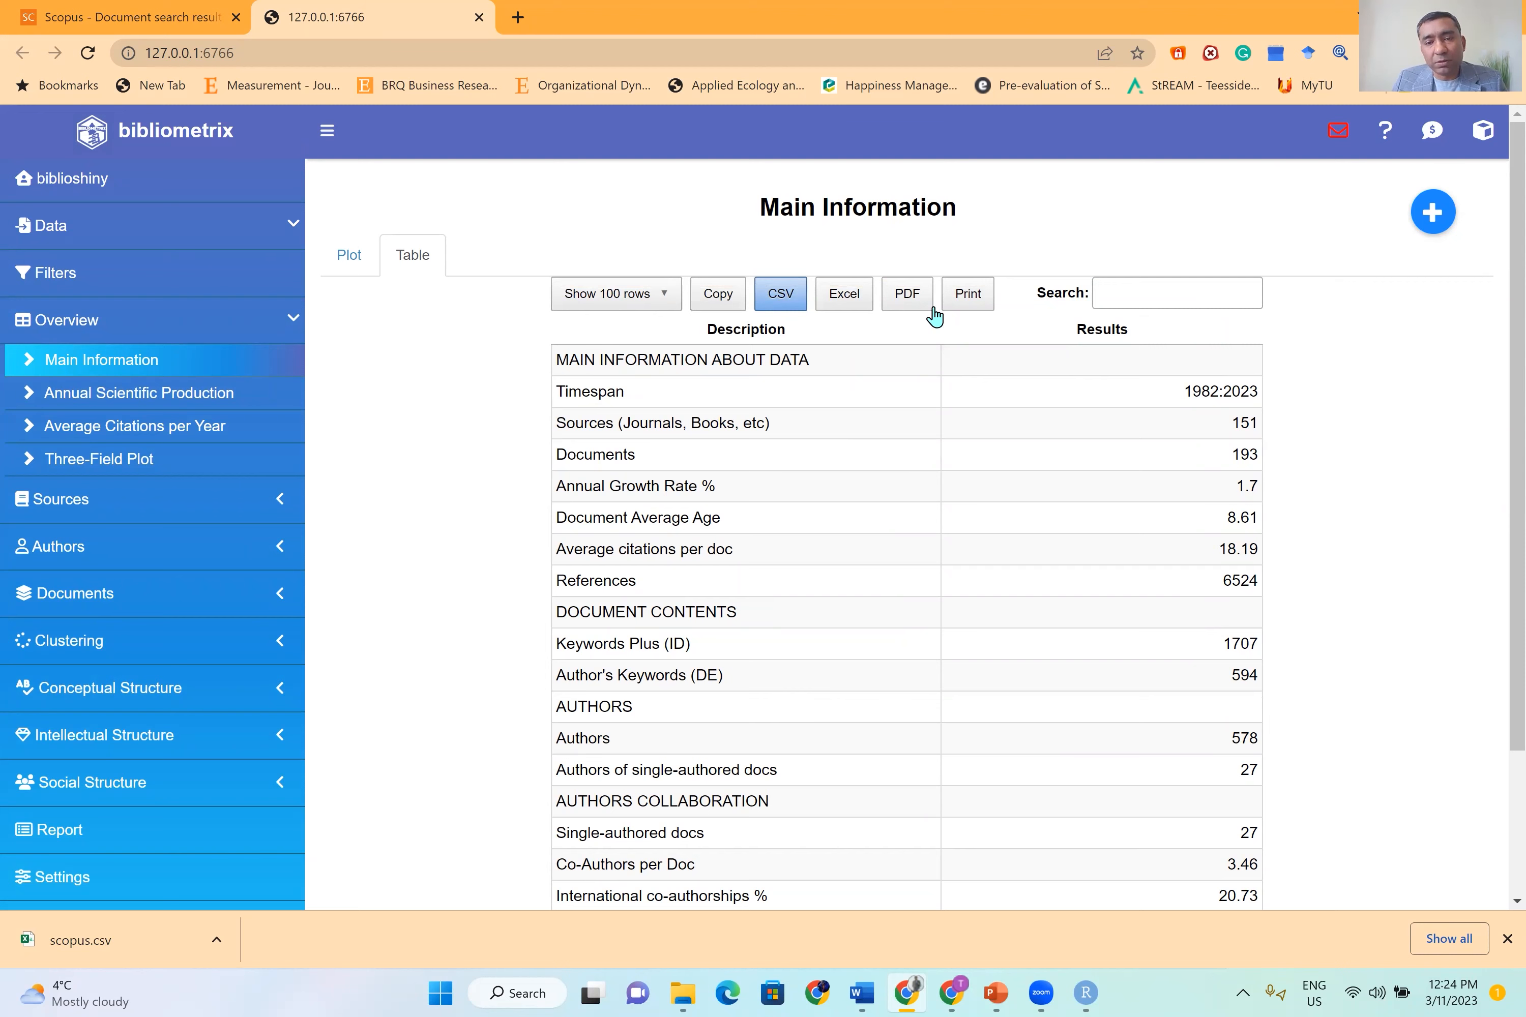
click(831, 312)
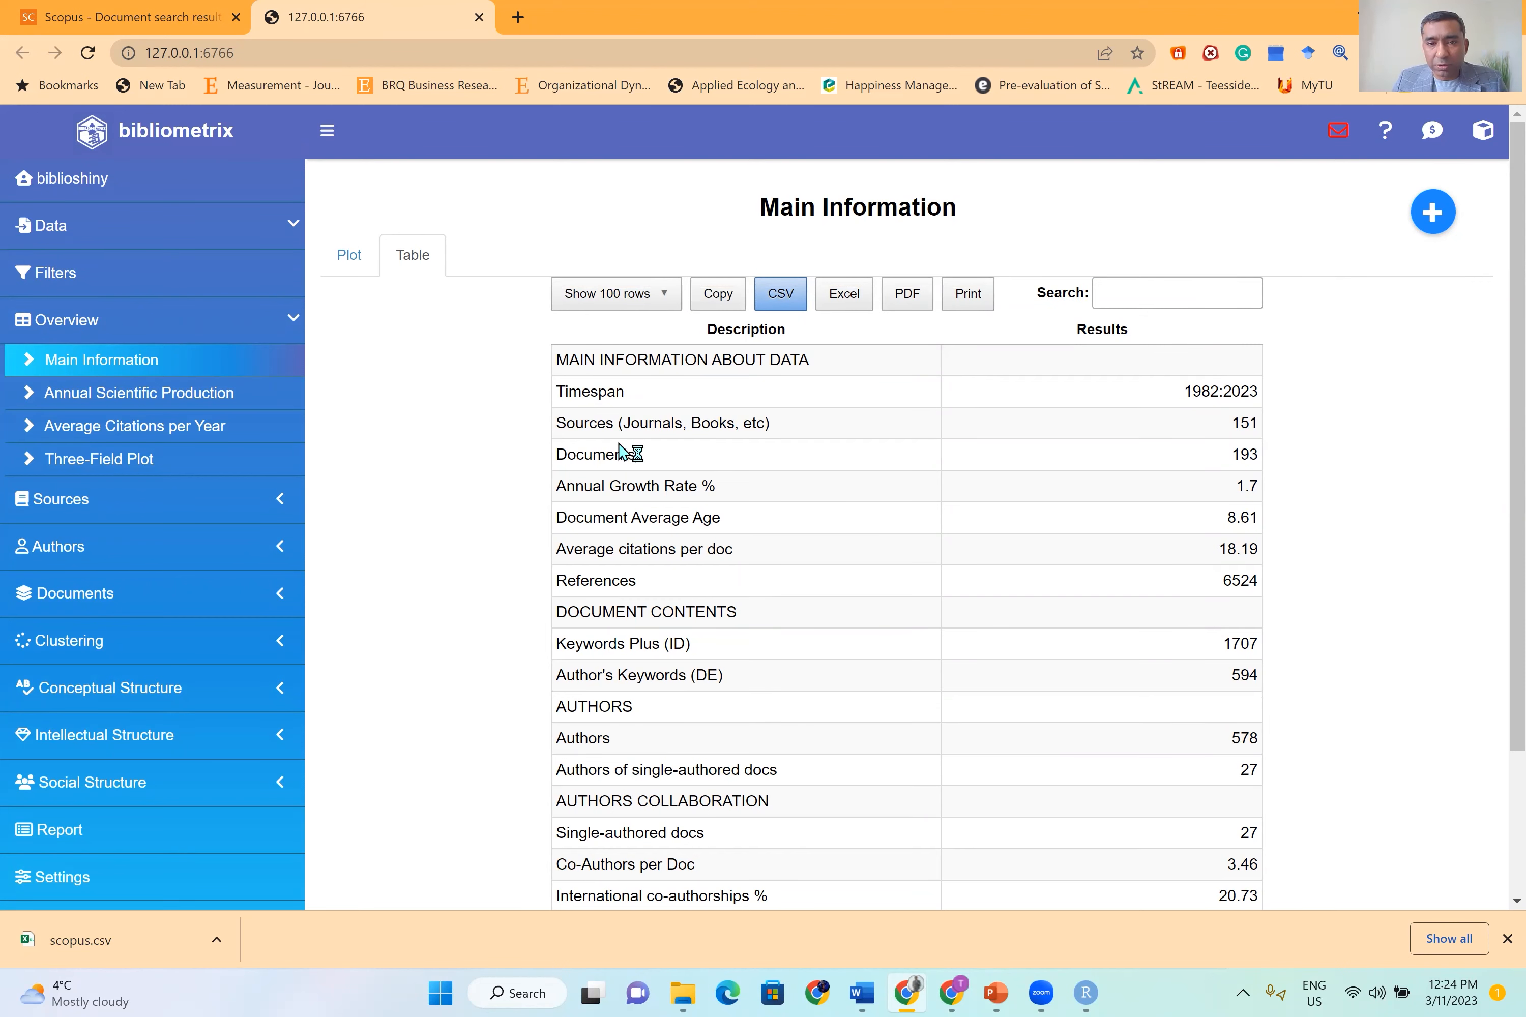
Step: Examine the Main Information table's entries on sources, citations, authors, collaboration and document types
scroll(815, 459, down, 3)
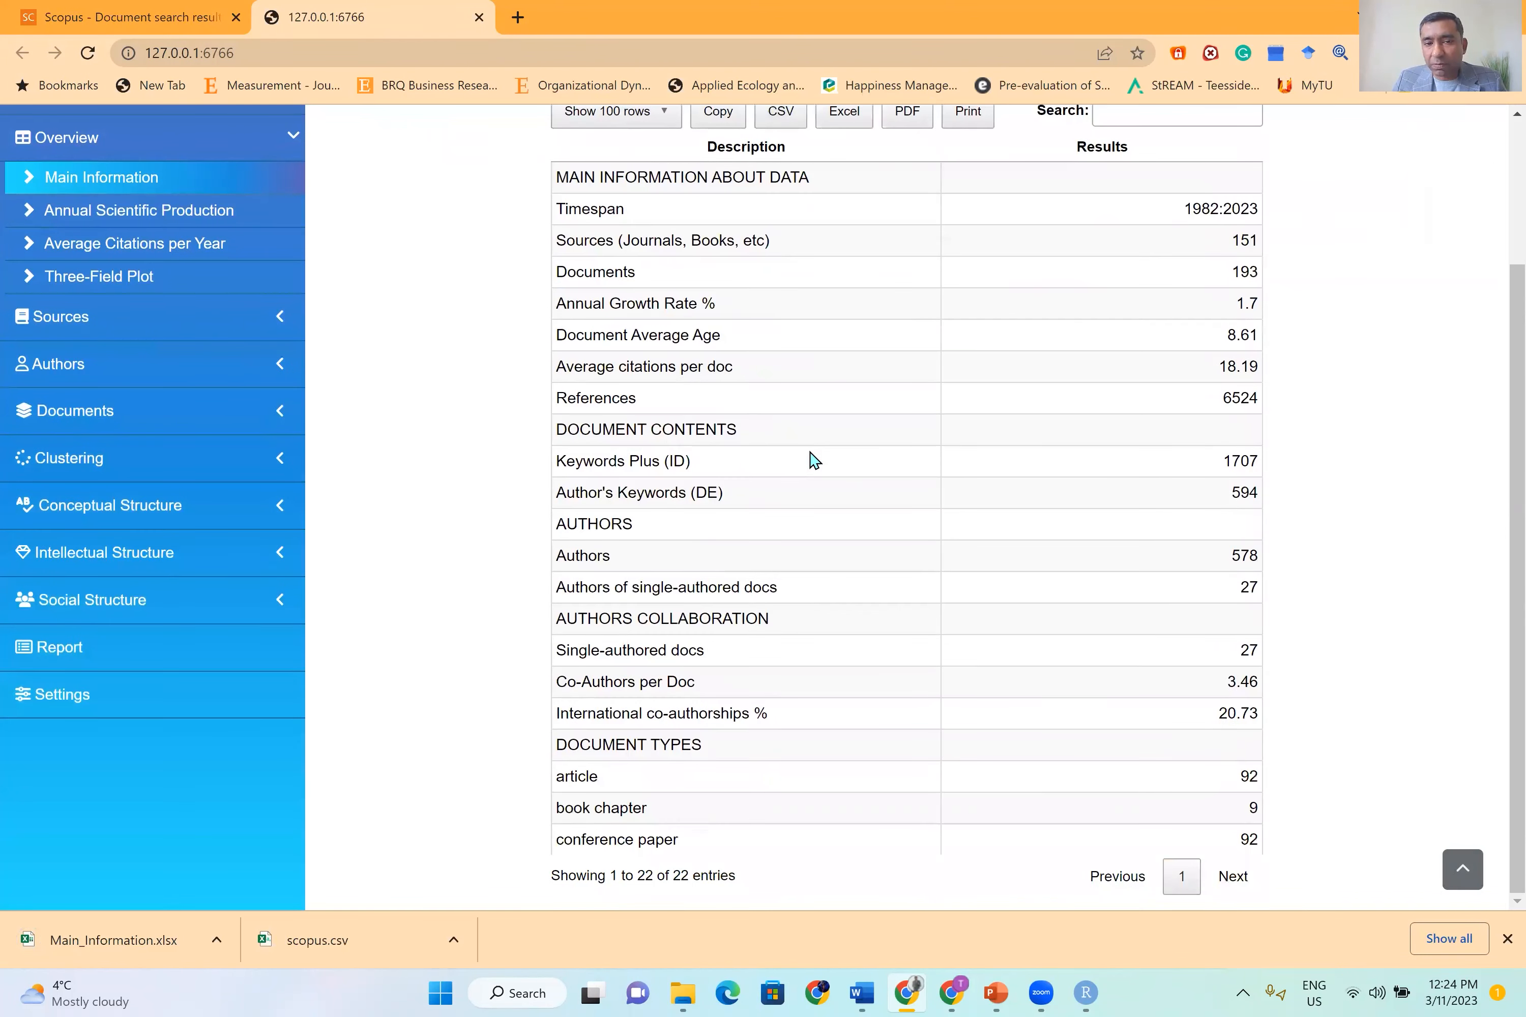
scroll(815, 460, up, 2)
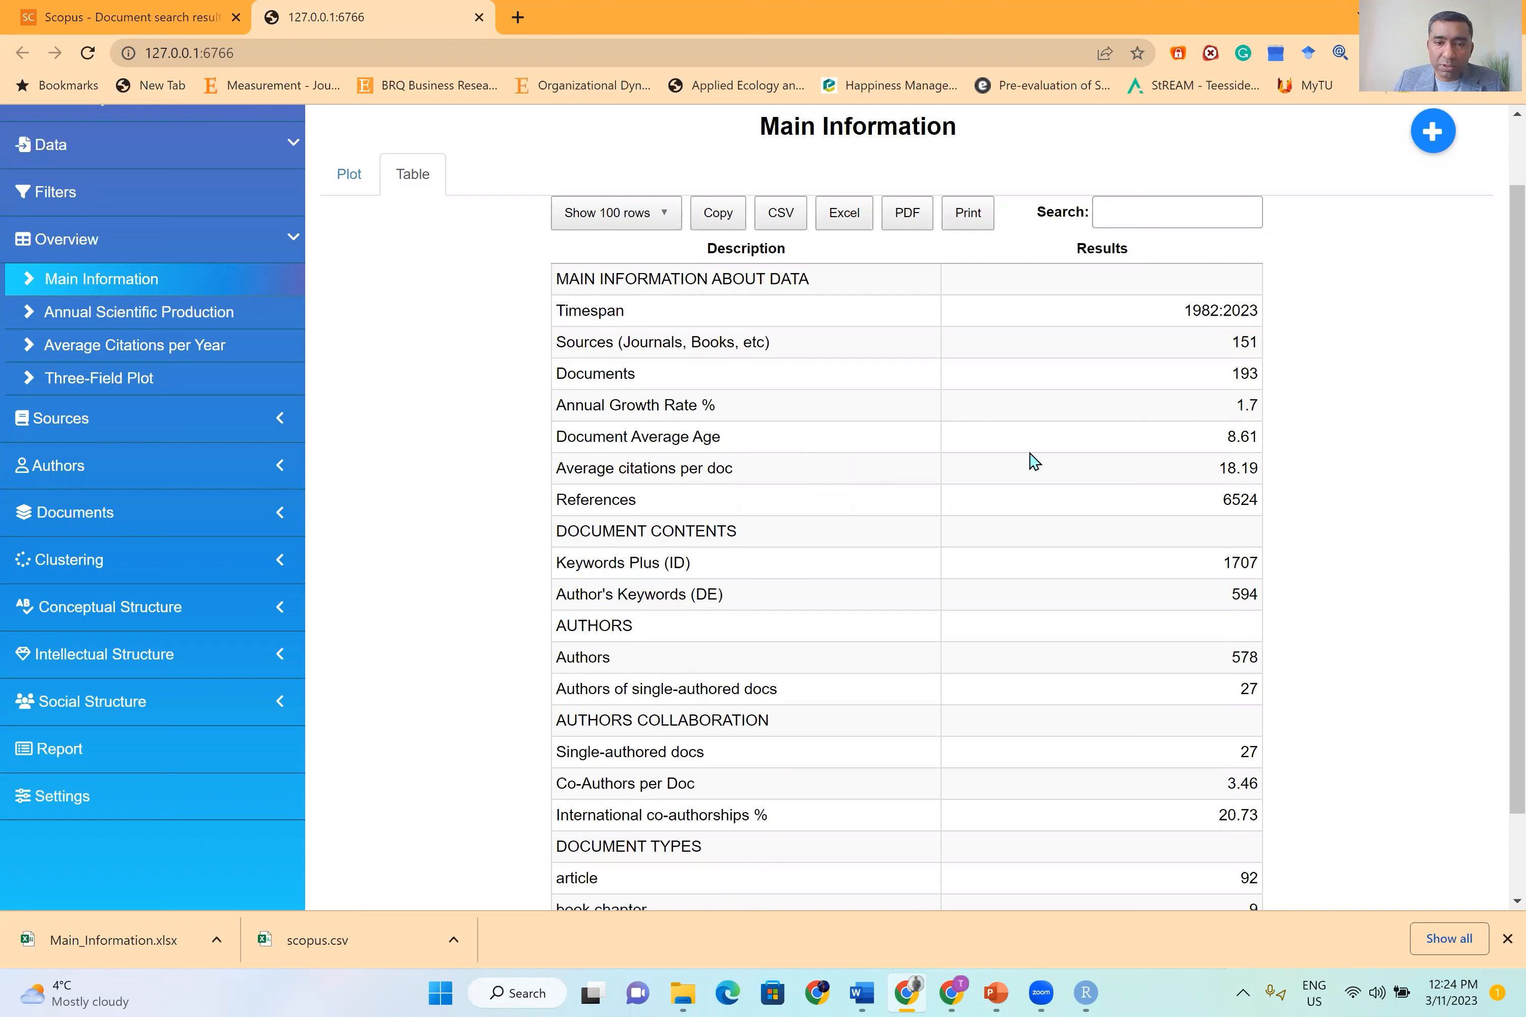
scroll(1043, 529, down, 2)
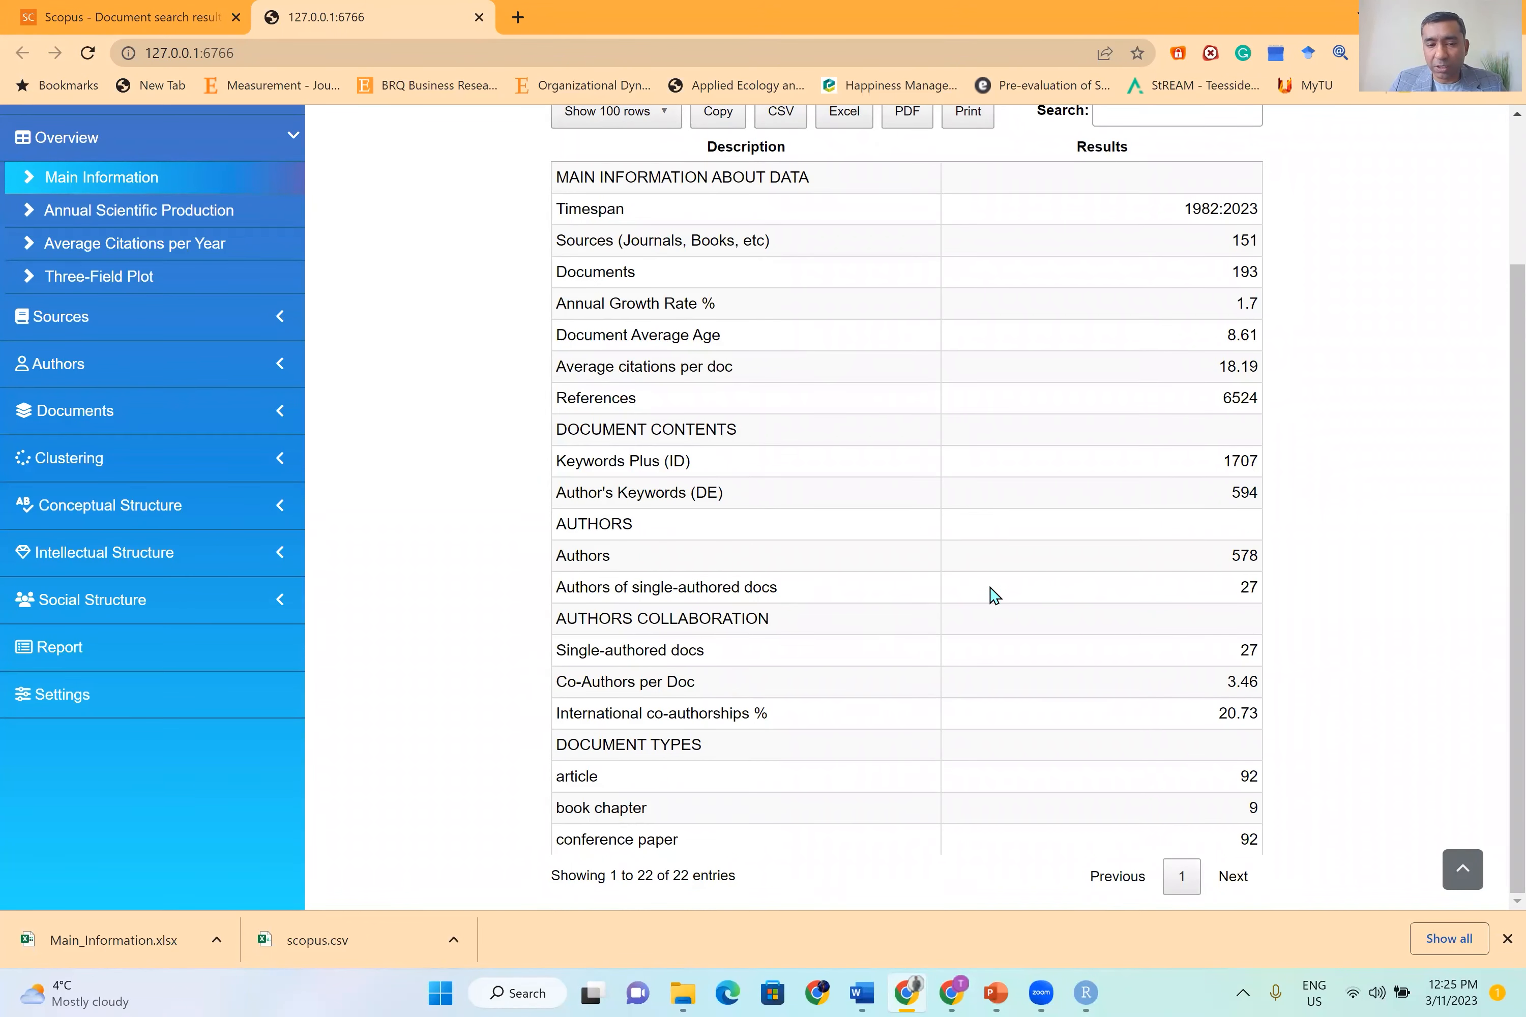
scroll(985, 597, up, 2)
scroll(920, 571, down, 2)
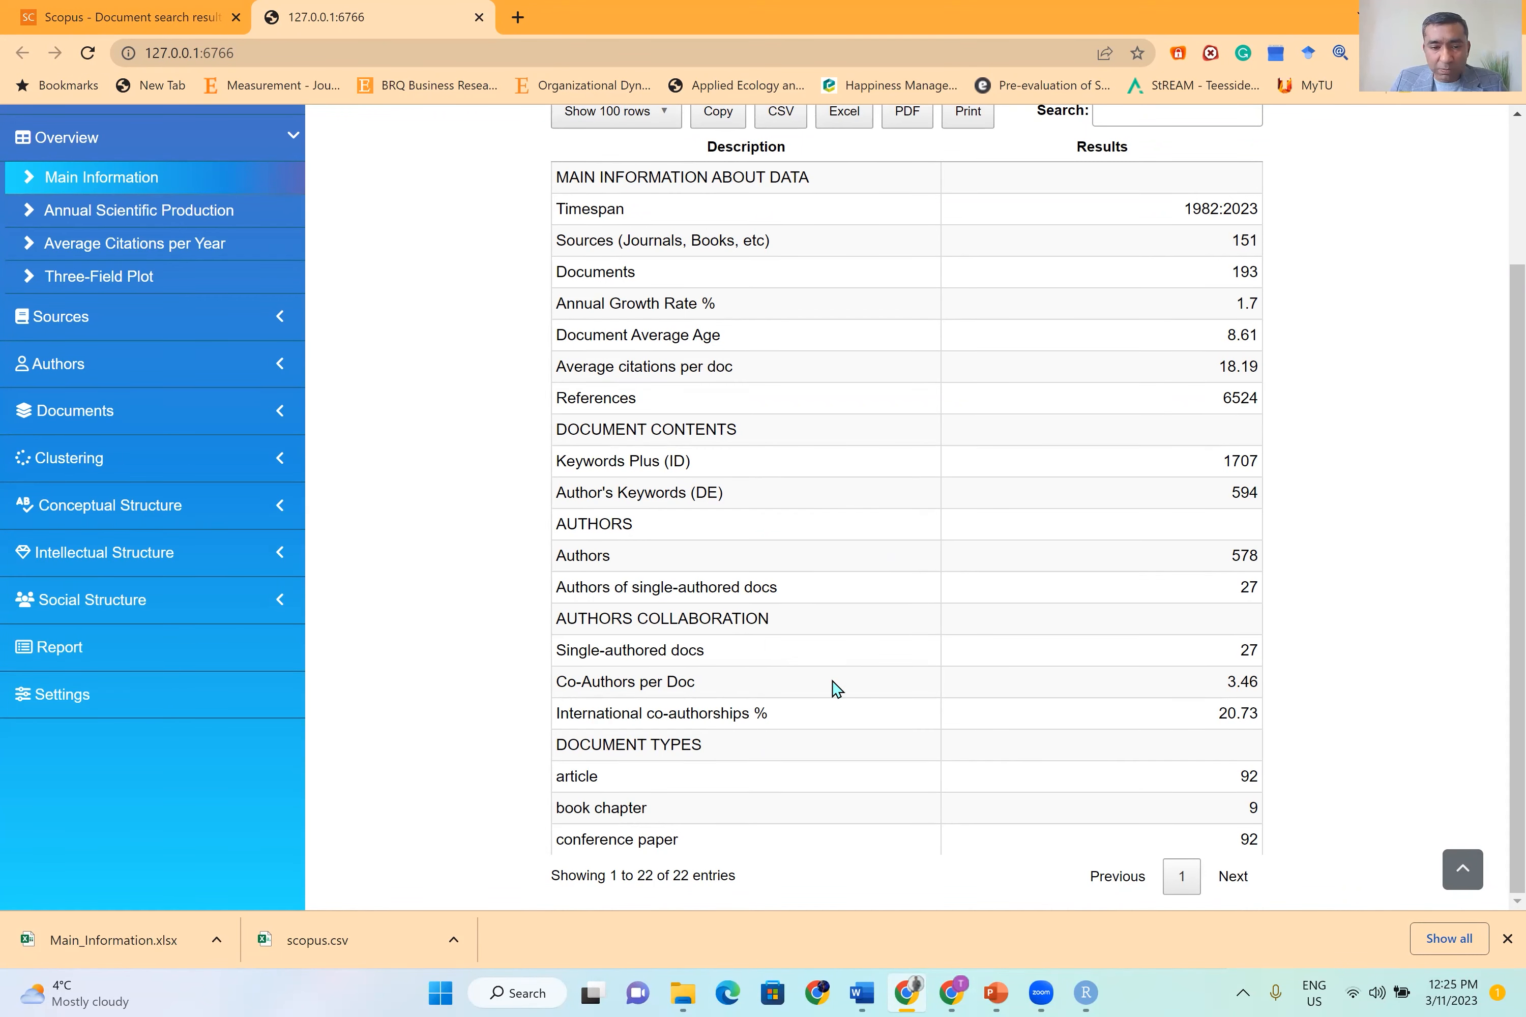
scroll(835, 688, up, 3)
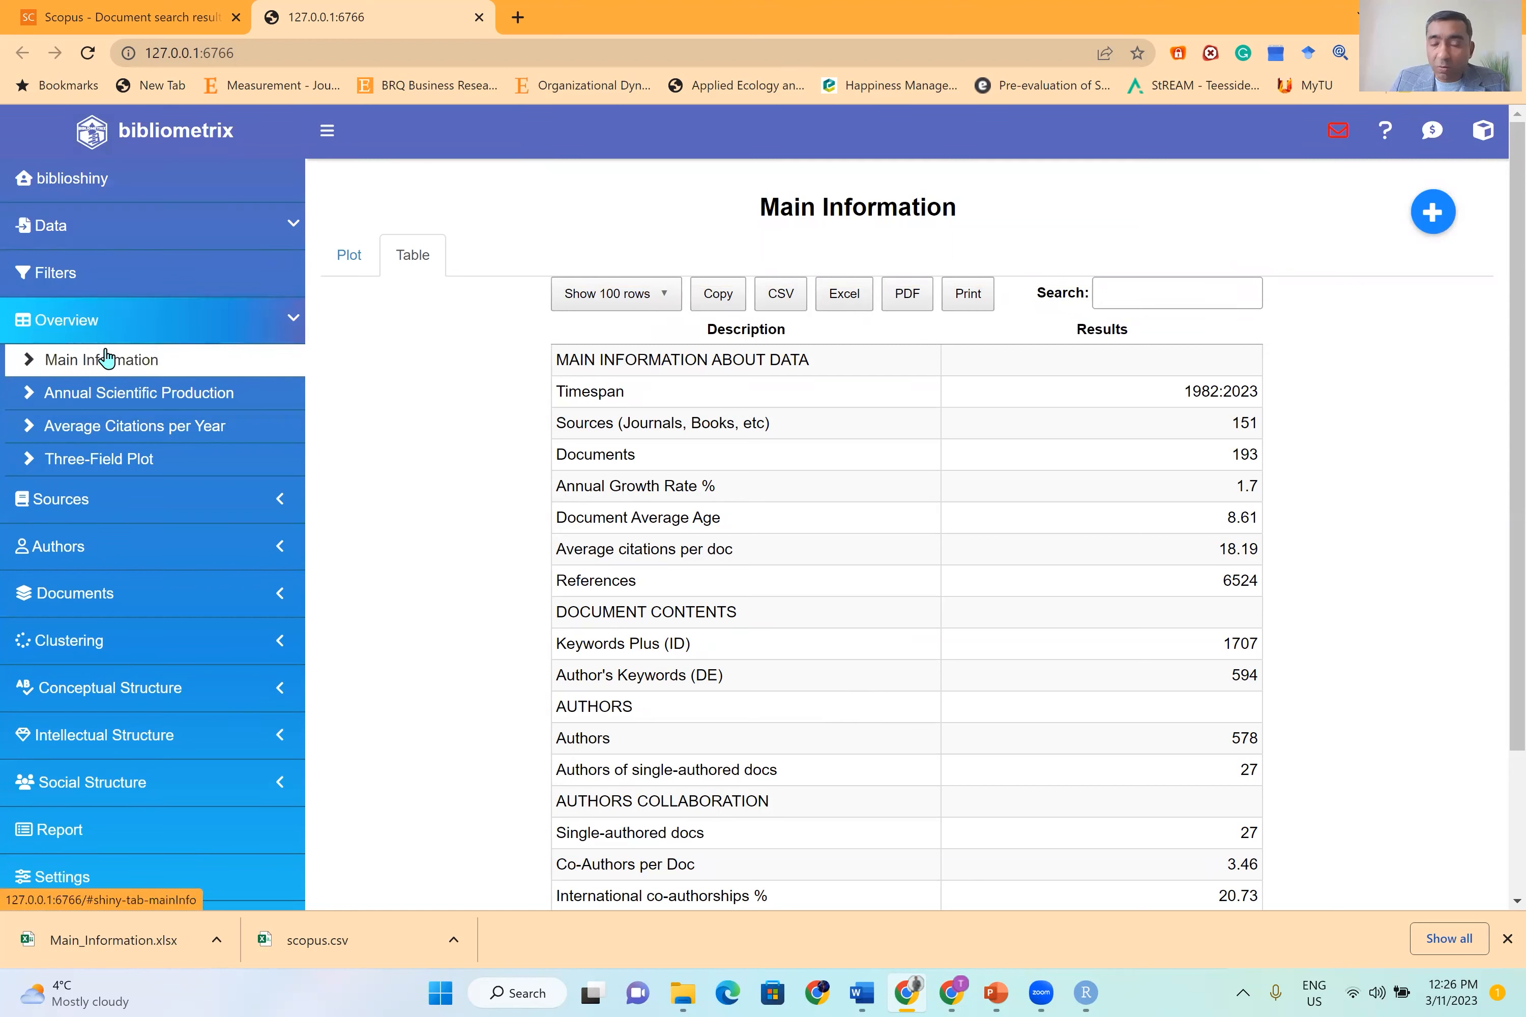
Step: View the Annual Scientific Production plot, inspect its values for 2020, 1982 and 2023, and check its table view
click(133, 393)
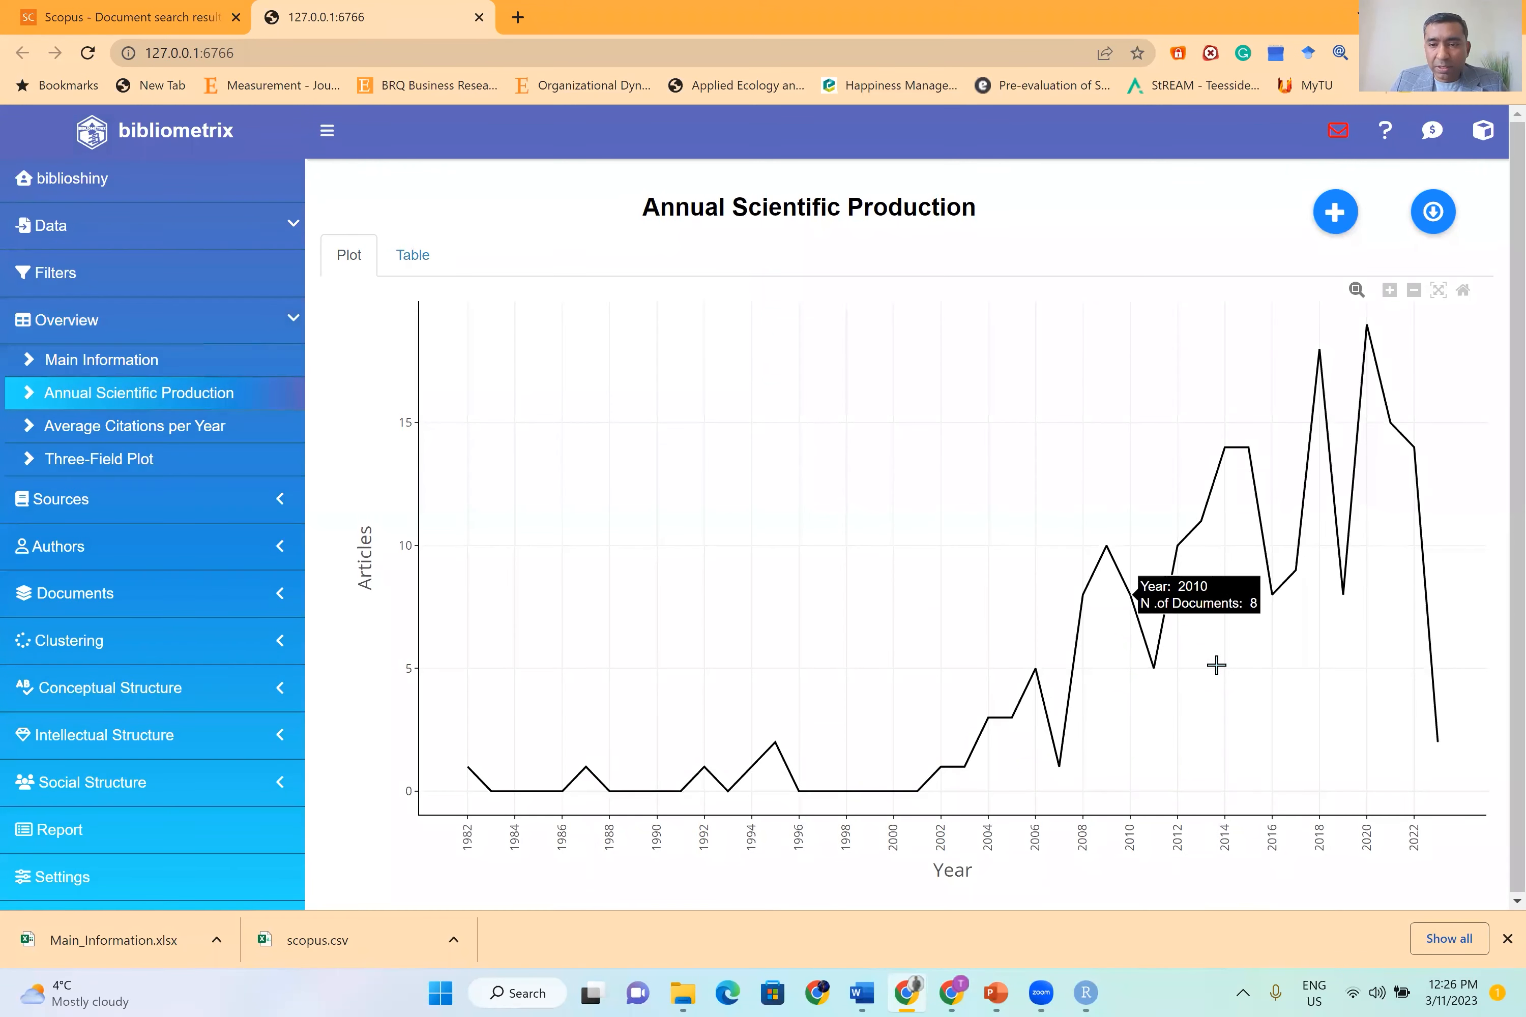
mouse_move(1366, 325)
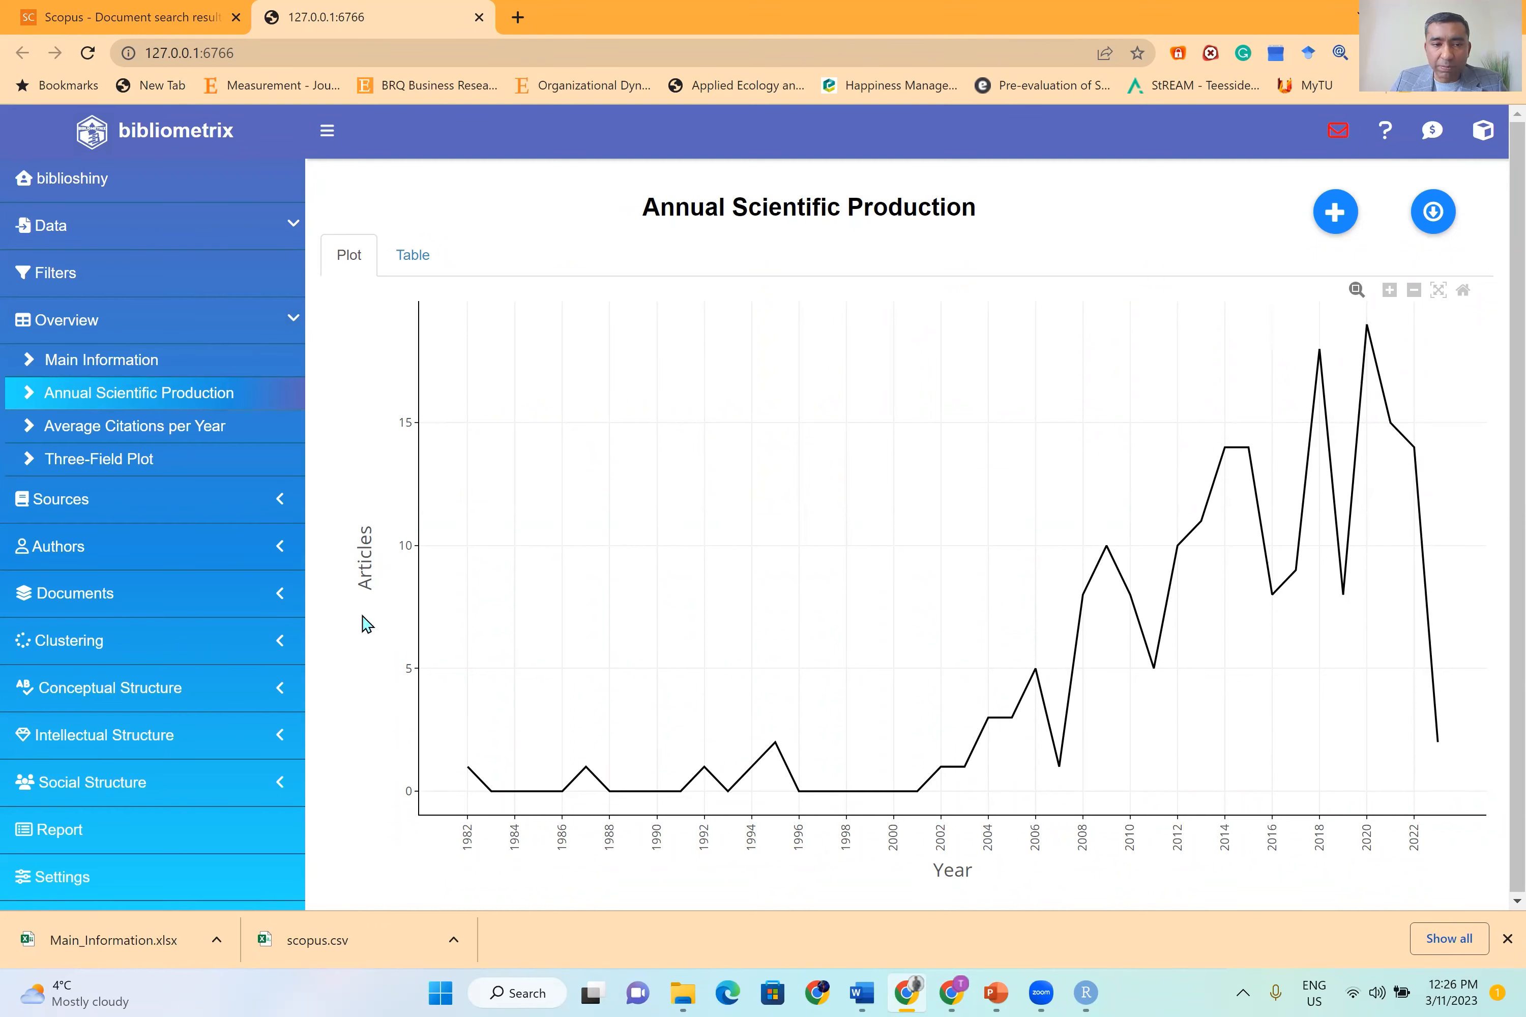
mouse_move(464, 770)
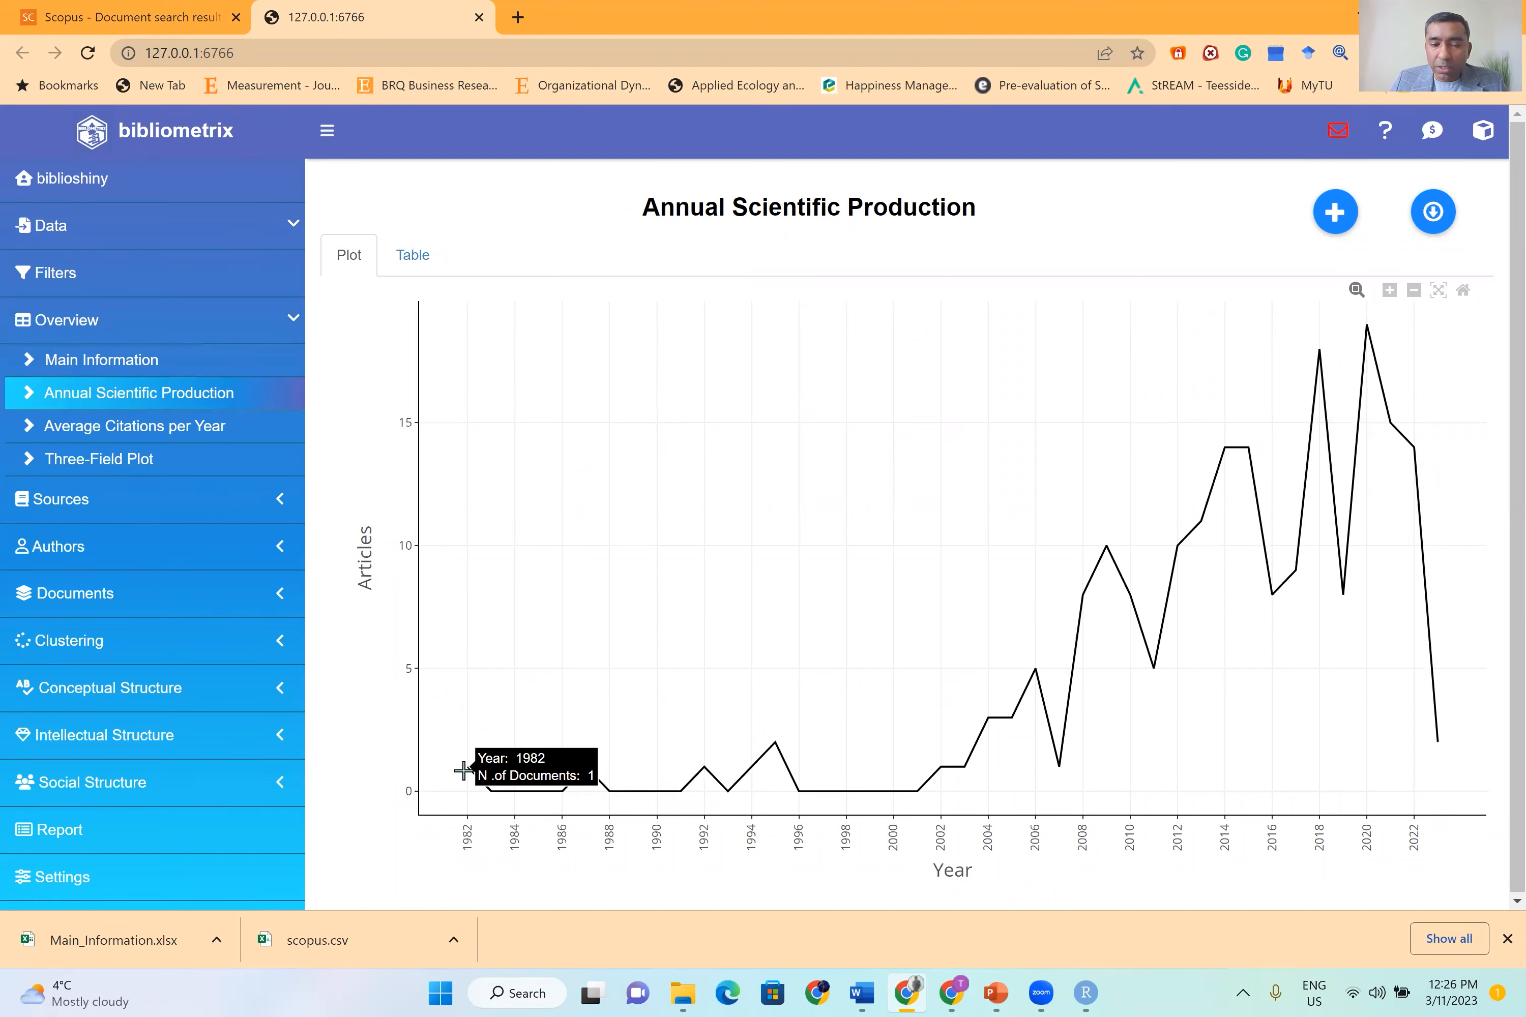
mouse_move(1437, 741)
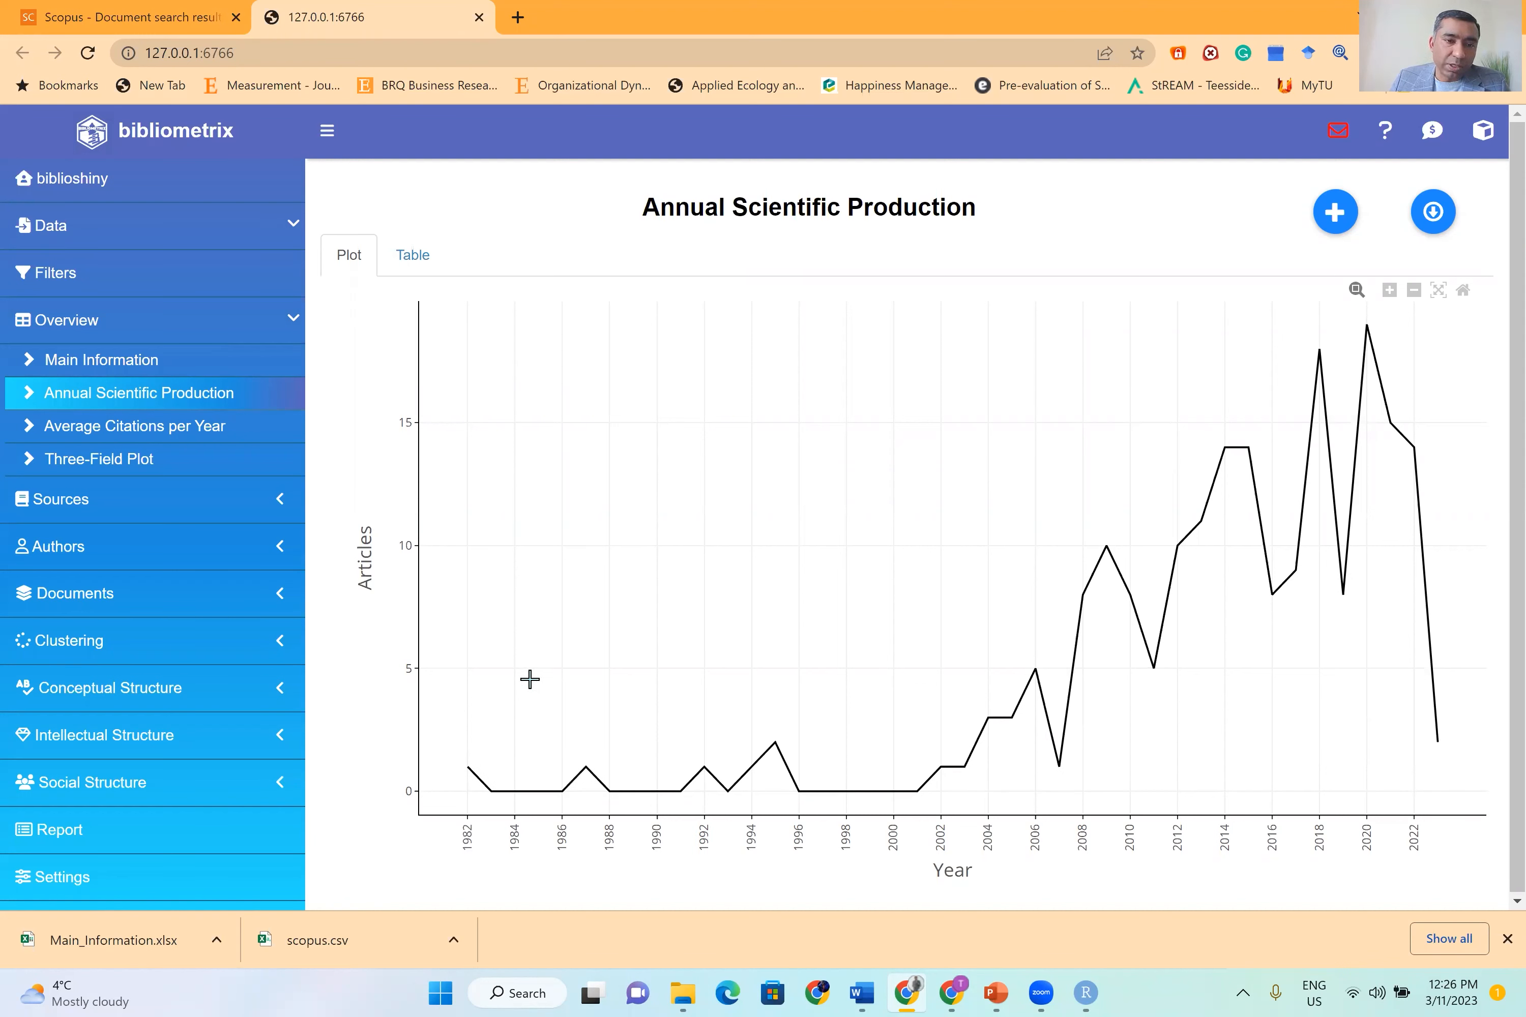
click(414, 260)
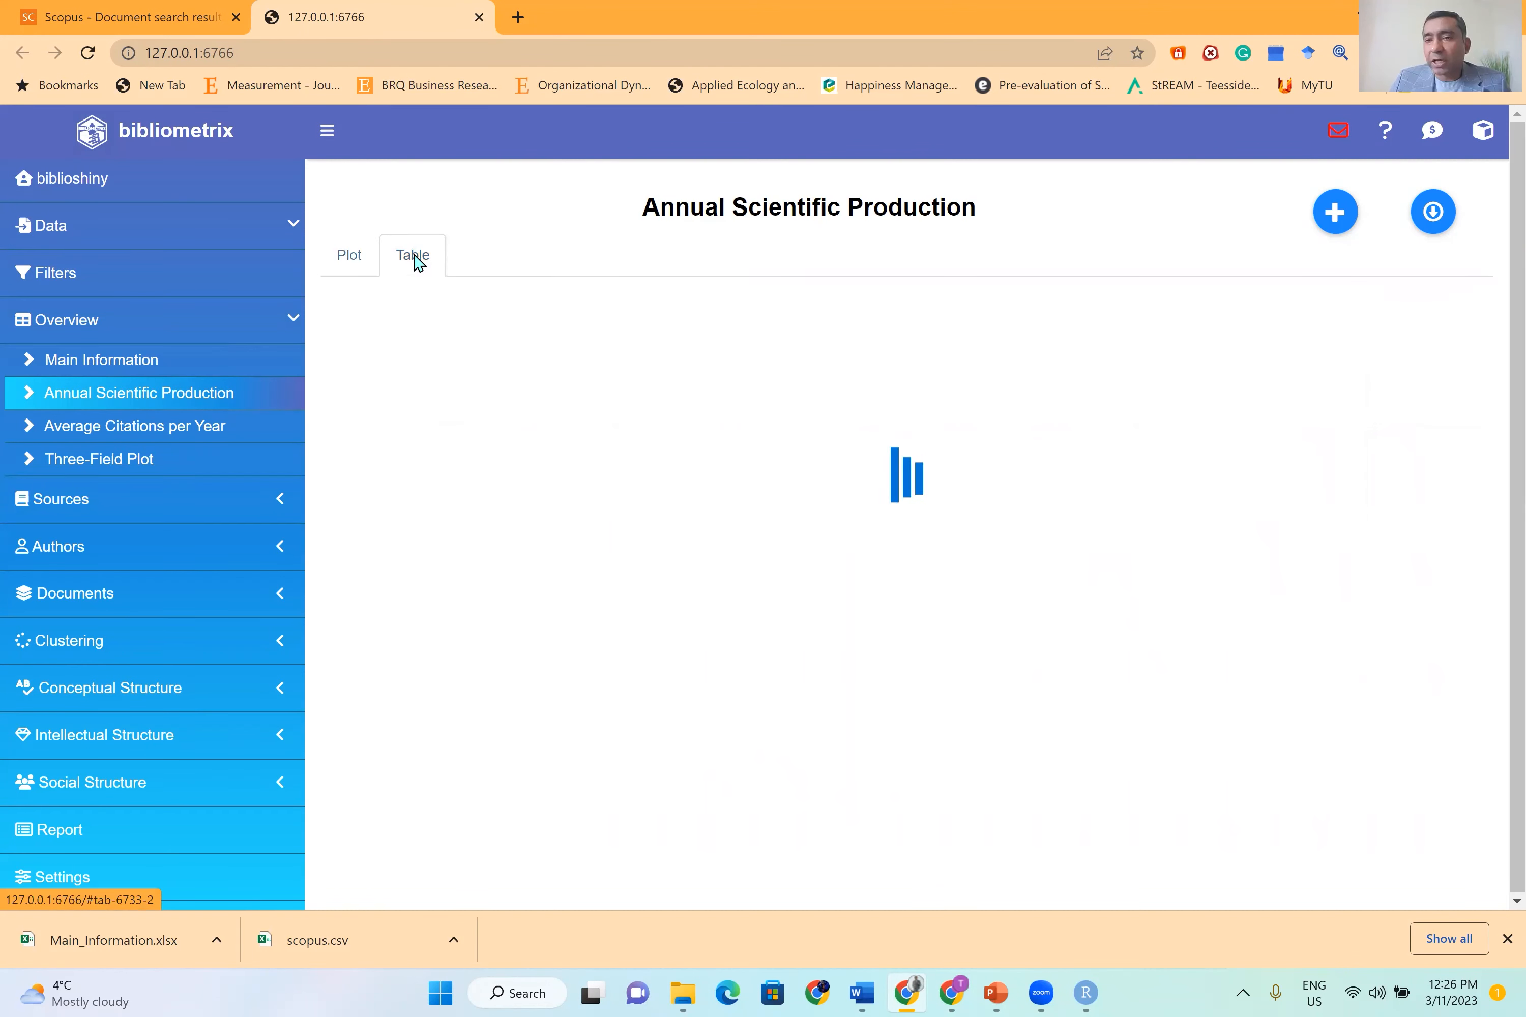
click(361, 261)
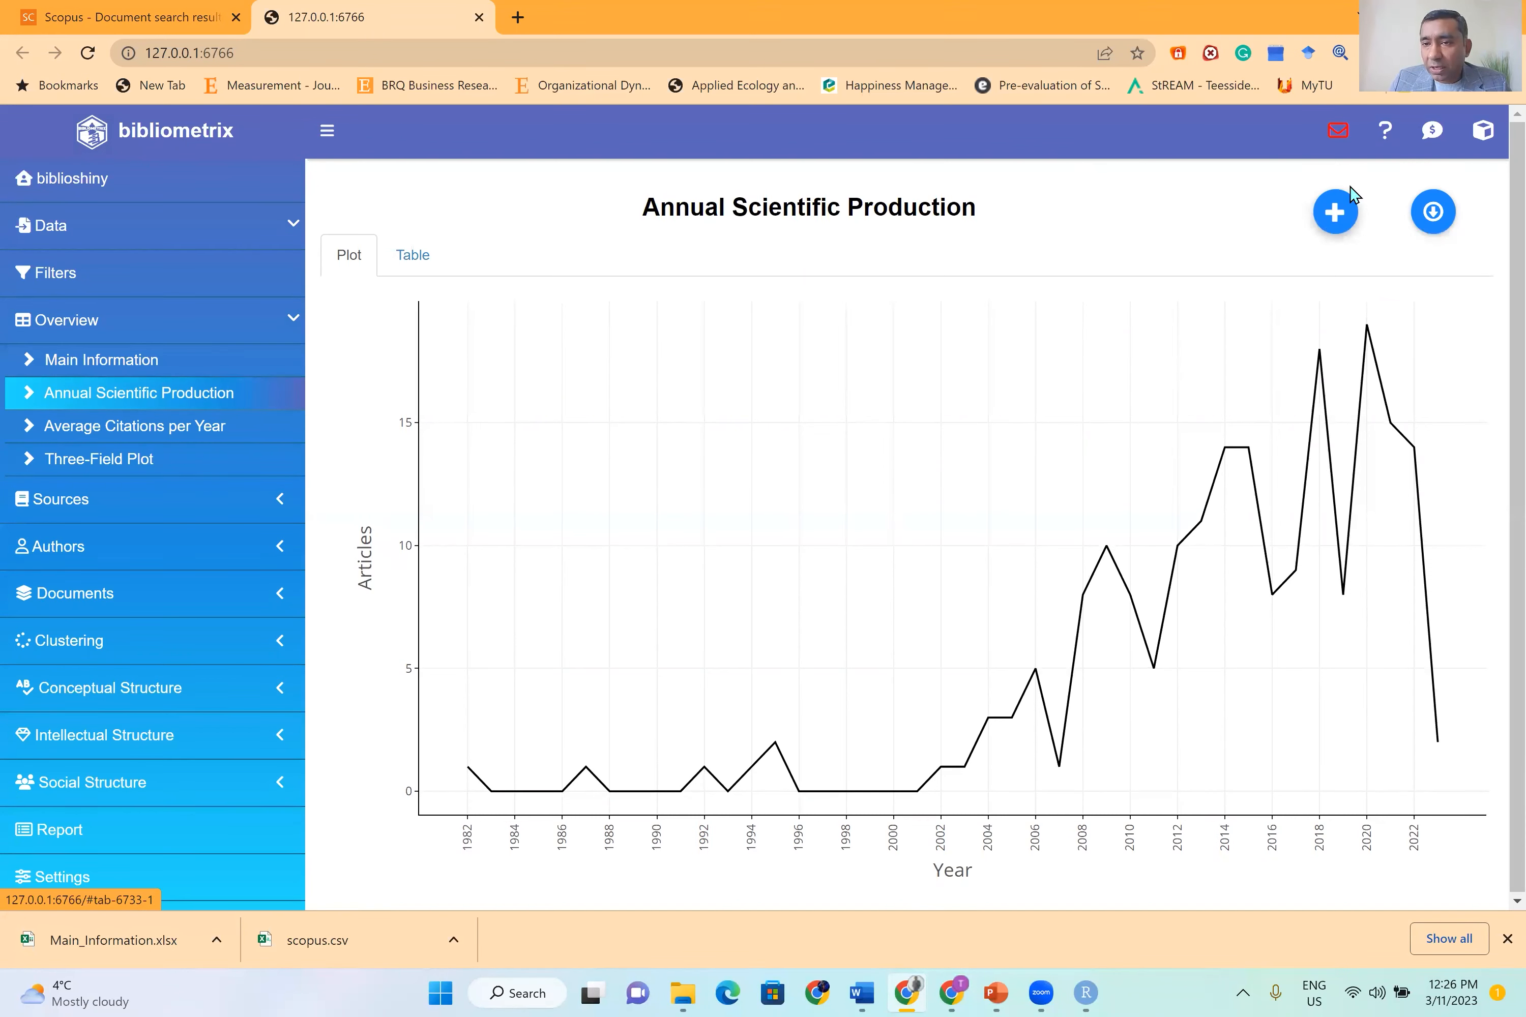
Step: Add the Annual Scientific Production results to the report and download the plot as a PNG image
click(1331, 222)
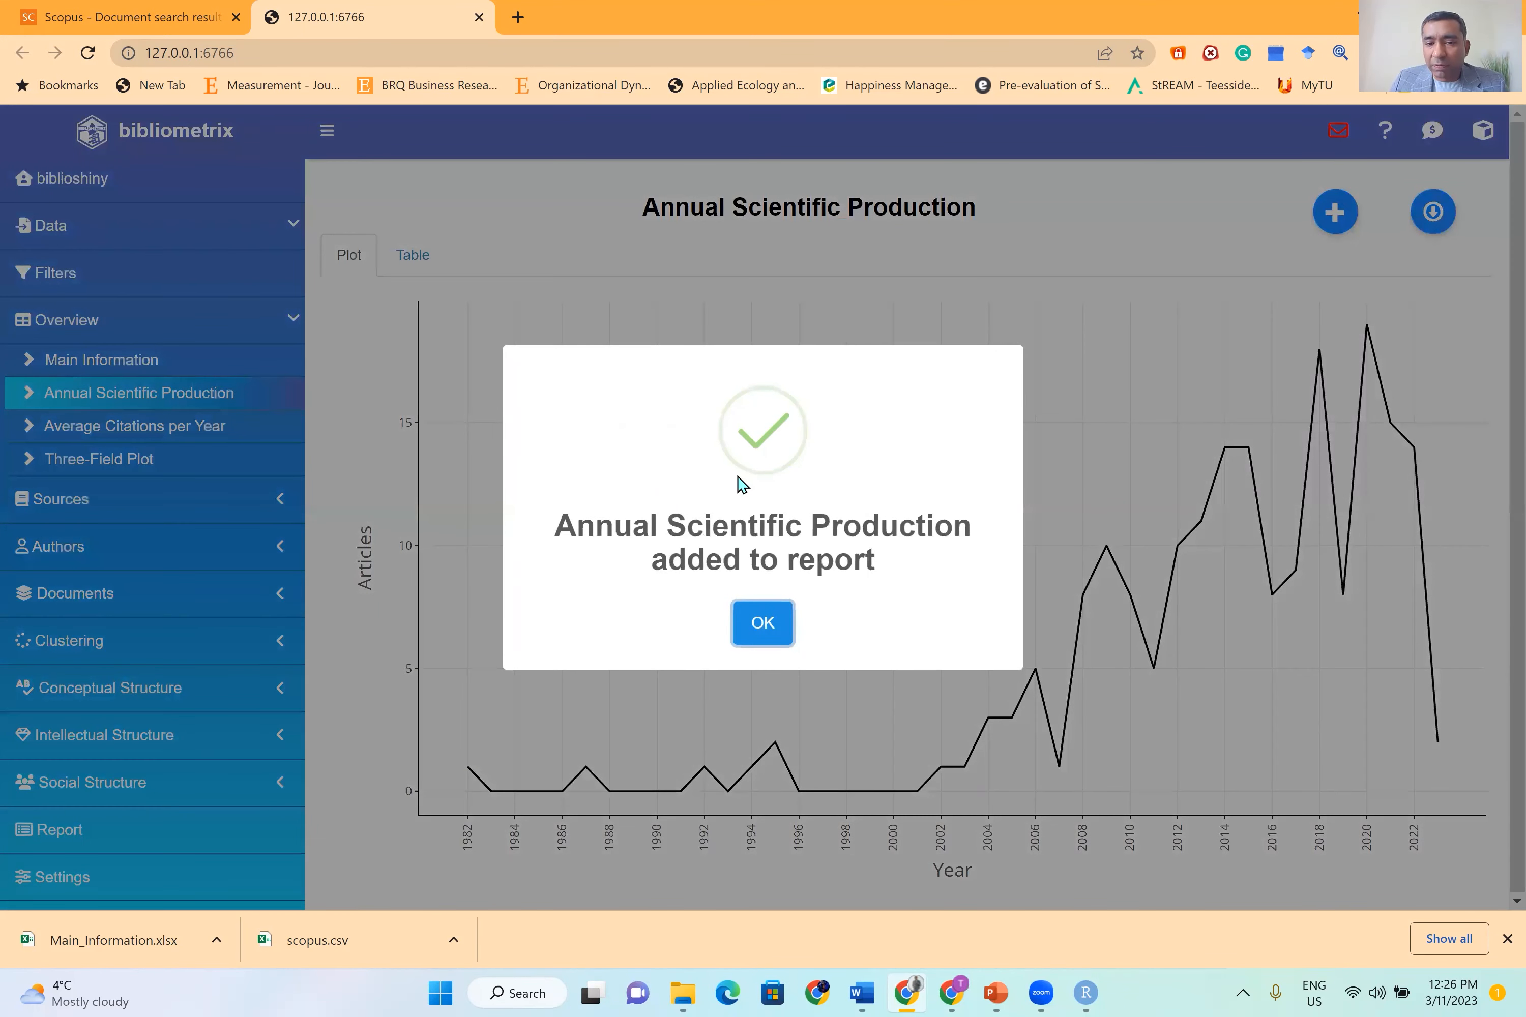
click(792, 616)
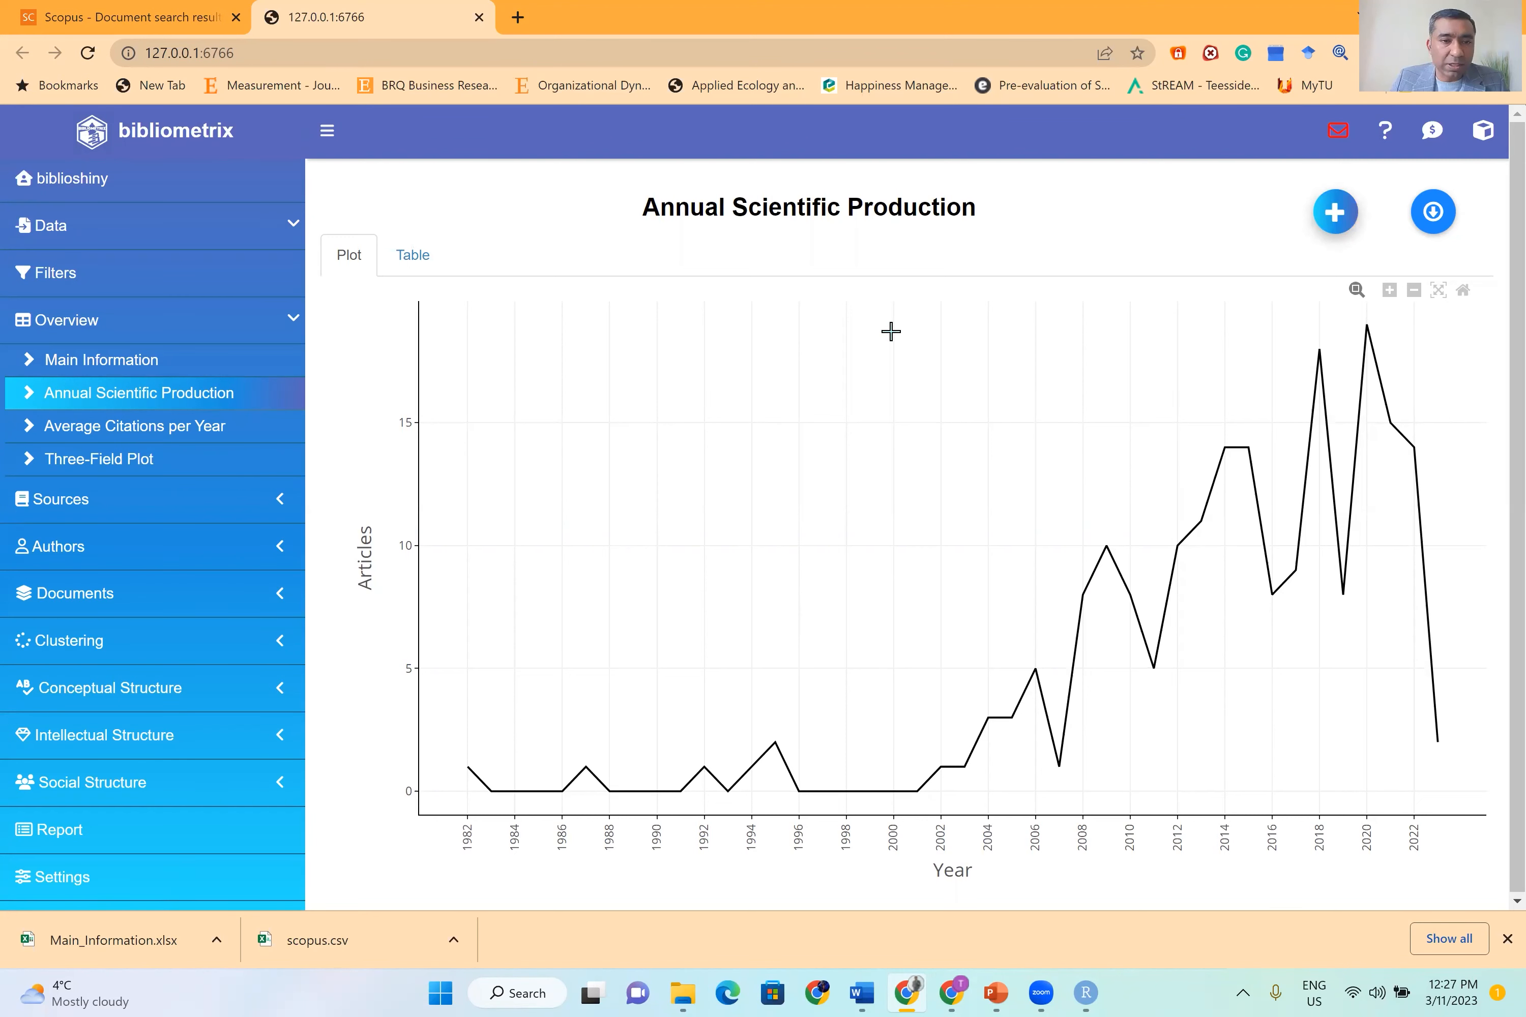
click(1434, 222)
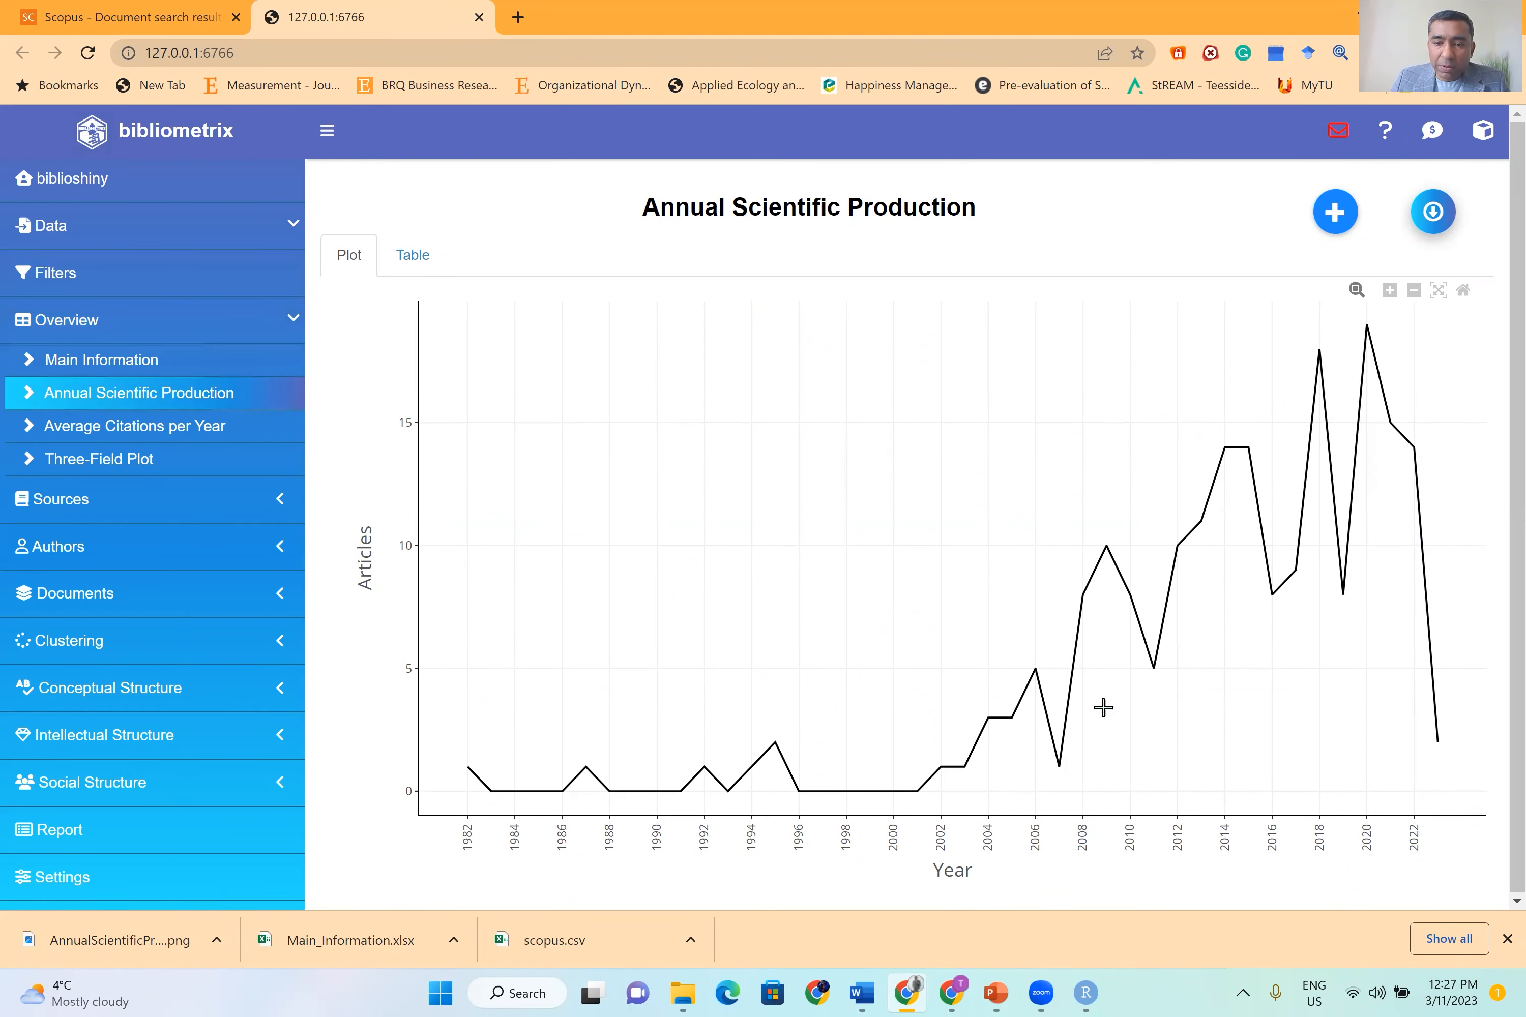
Step: View the Average Citations per Year plot and the Three-Field Plot of cited references, authors and keywords
click(126, 439)
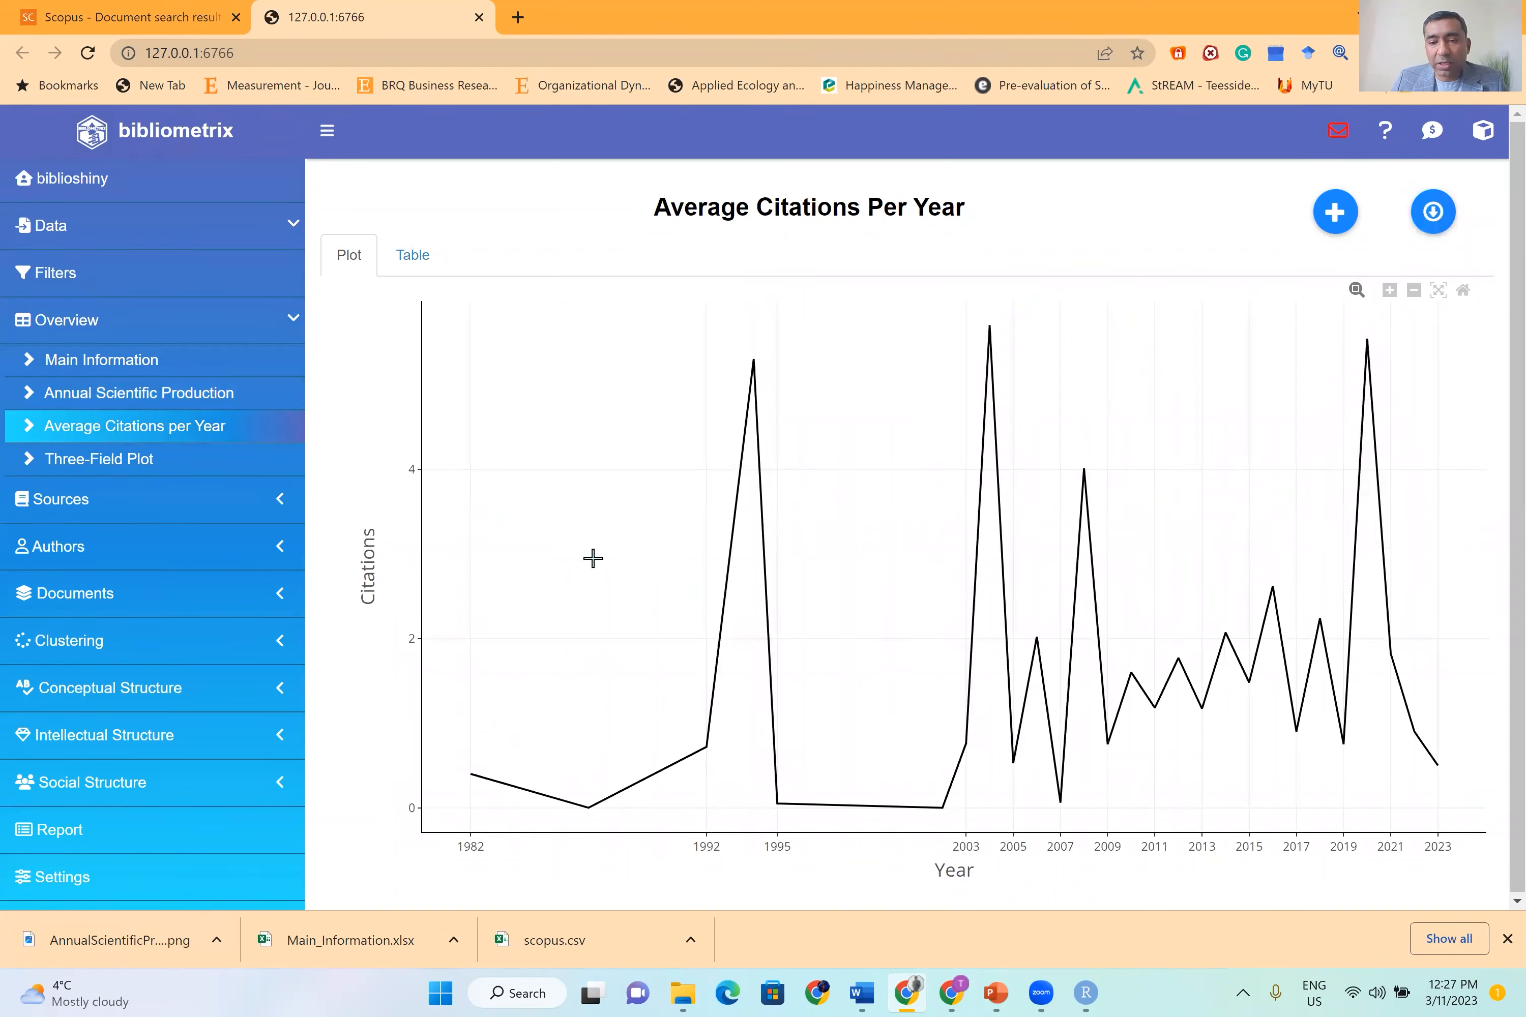
click(92, 459)
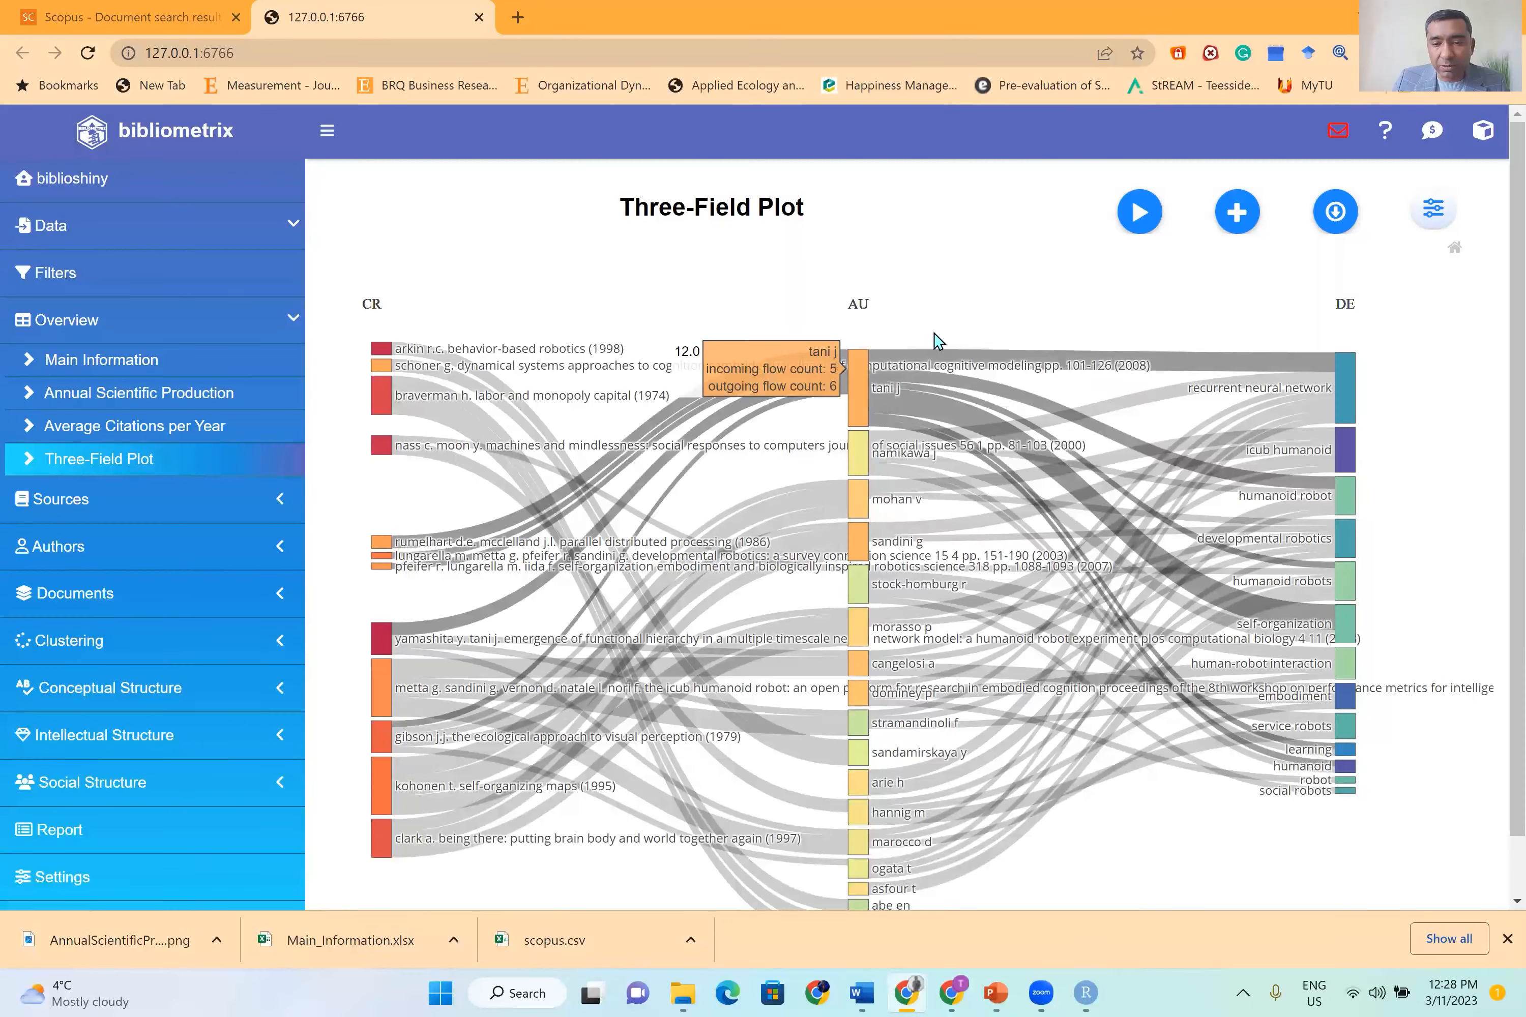
Step: Try to add the Three-Field Plot results to the report
click(1238, 222)
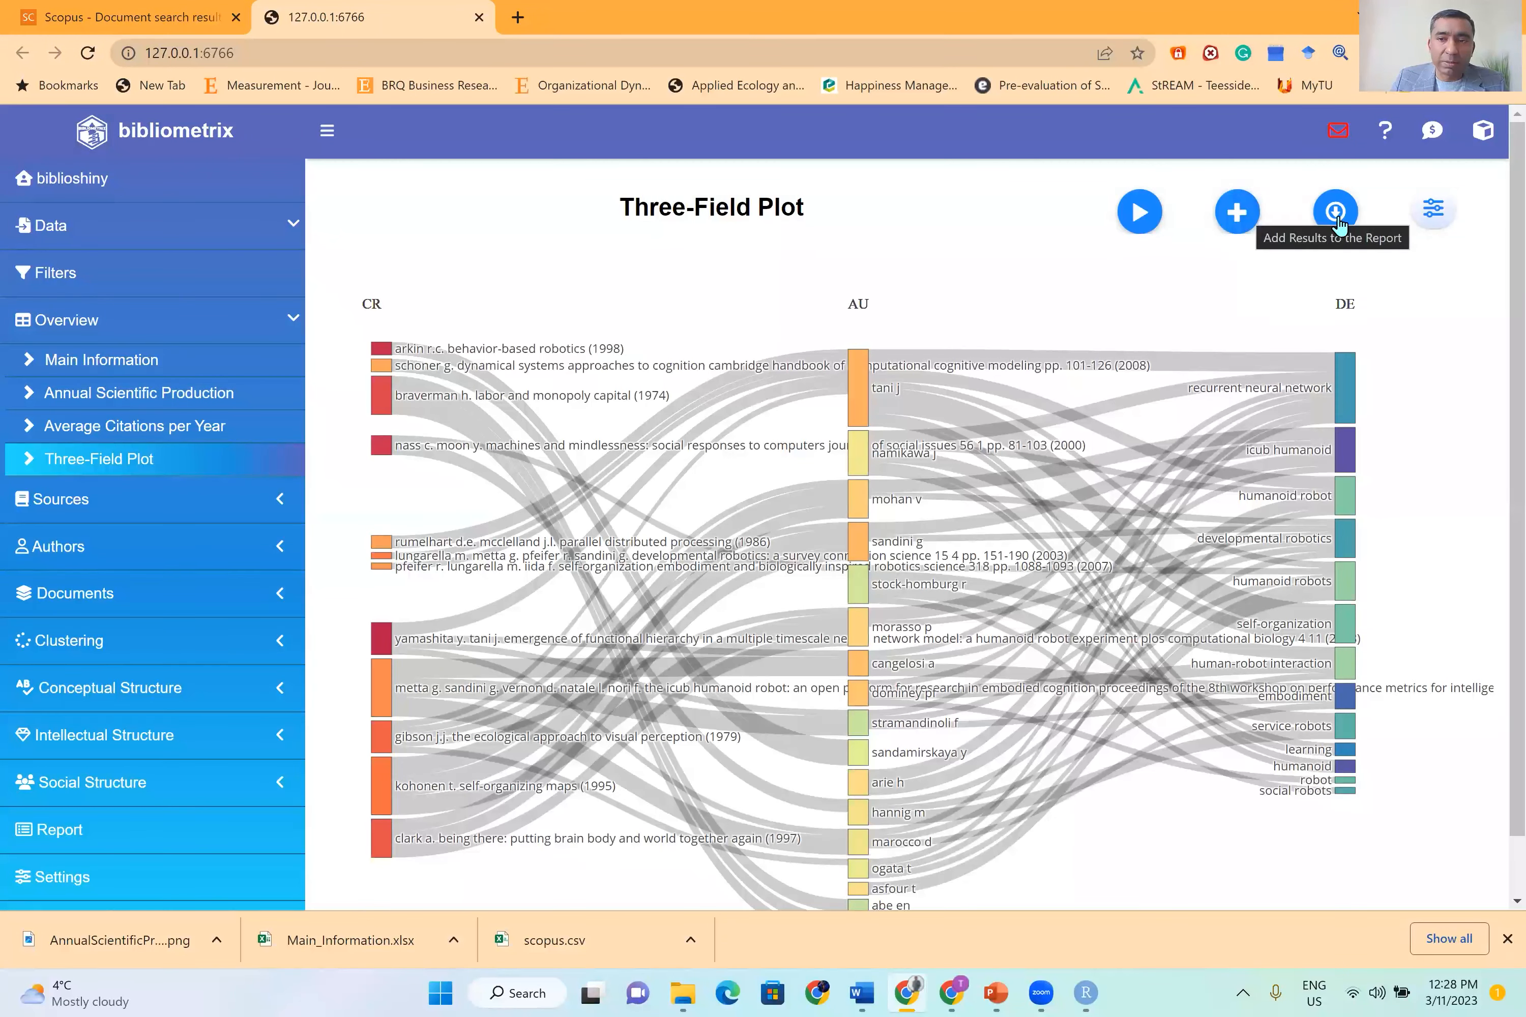
click(1238, 220)
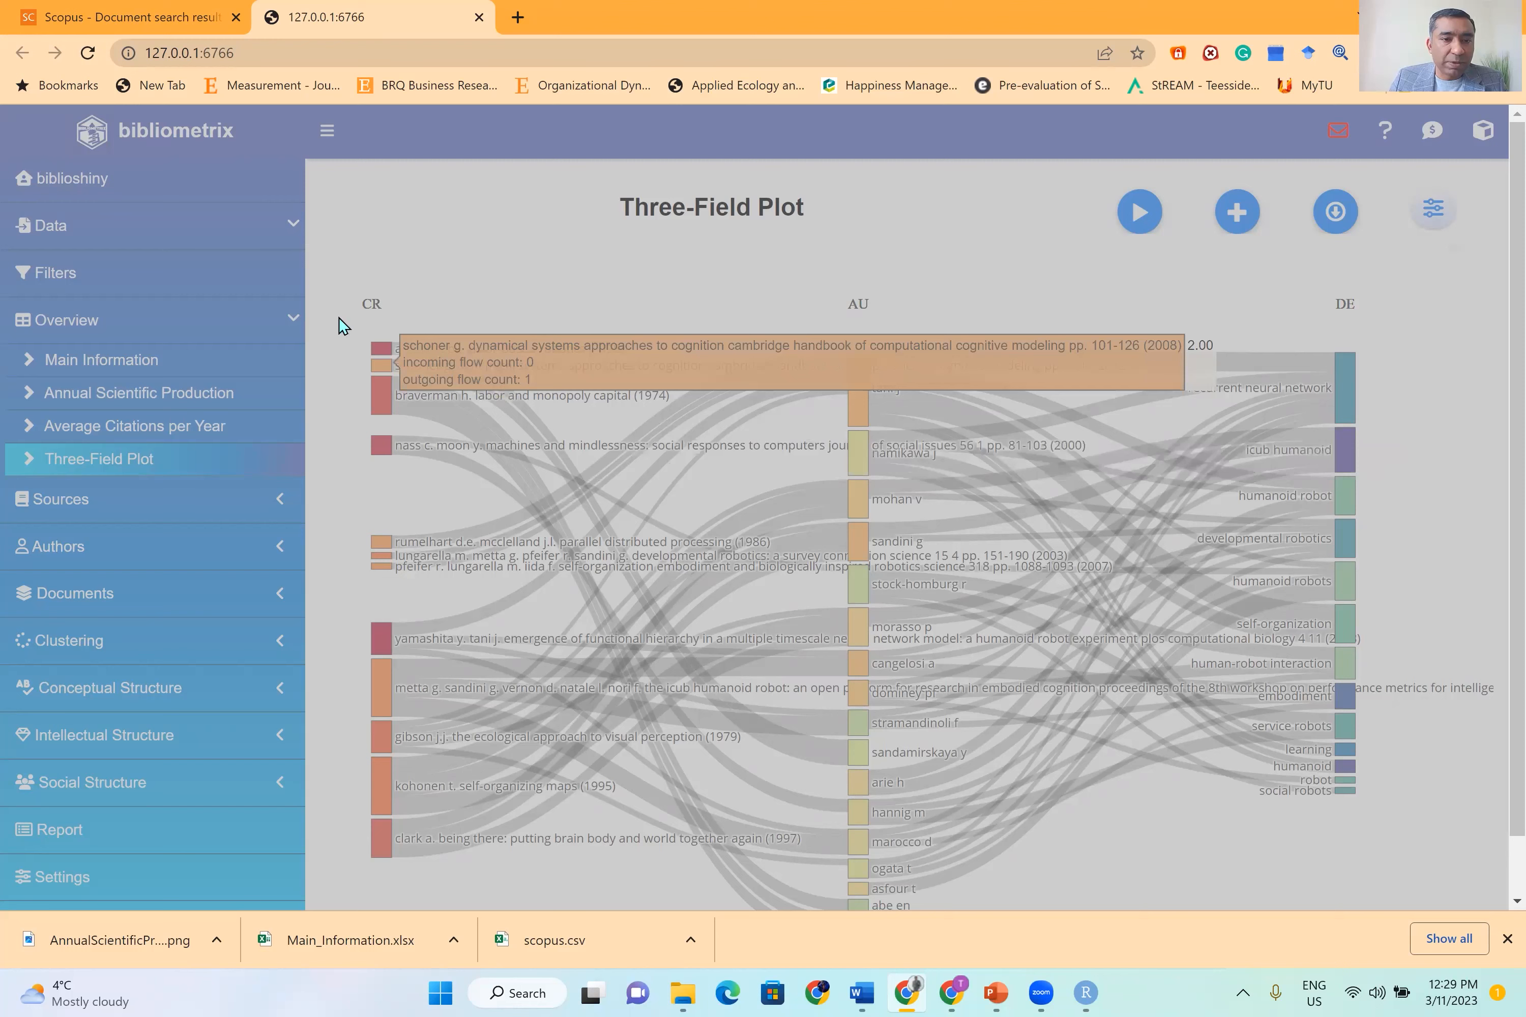
Step: Dismiss the browser's downloads bar and return to the Main Information table in the overview section
click(282, 321)
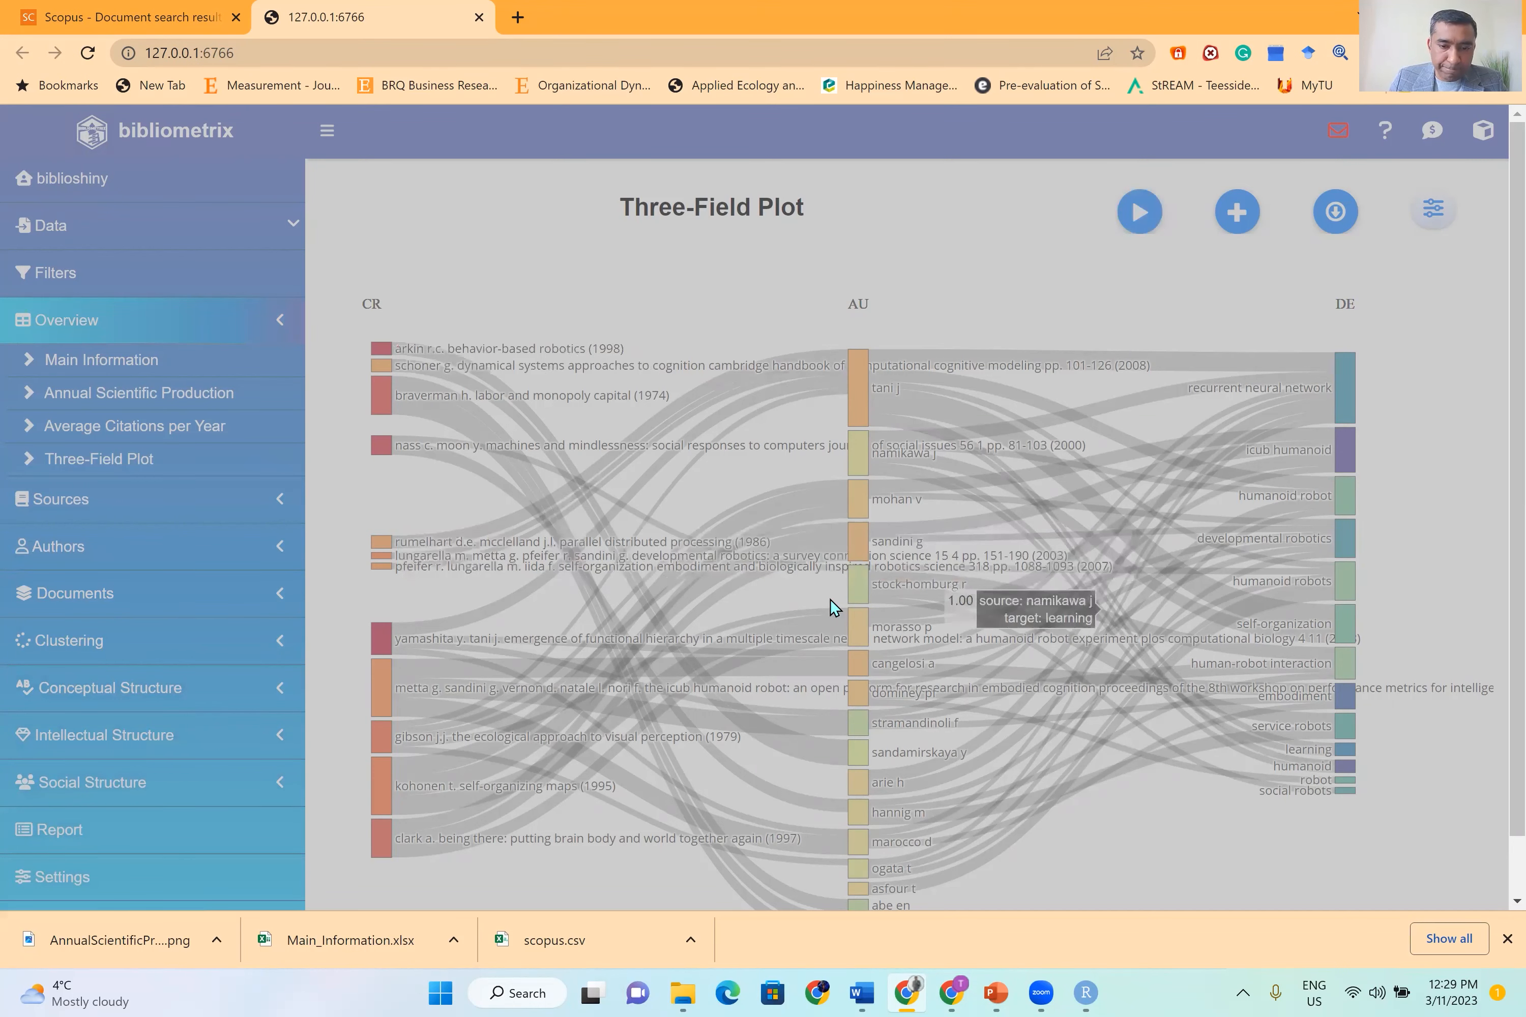
click(1507, 939)
scroll(709, 317, down, 1)
scroll(725, 272, up, 1)
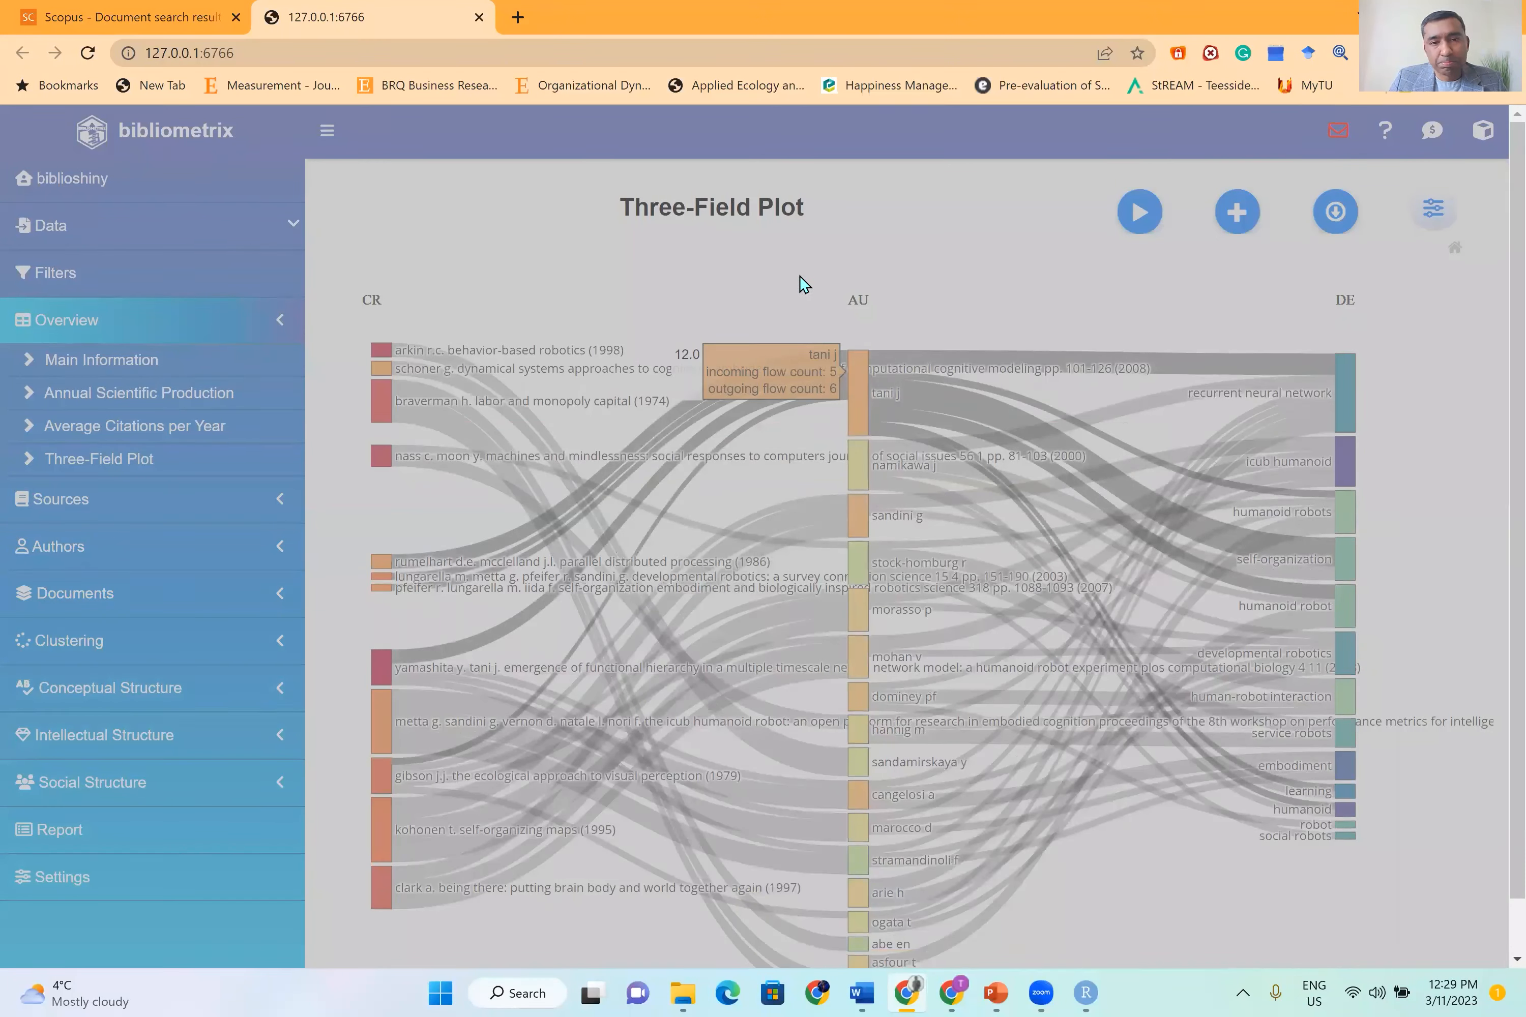
click(102, 321)
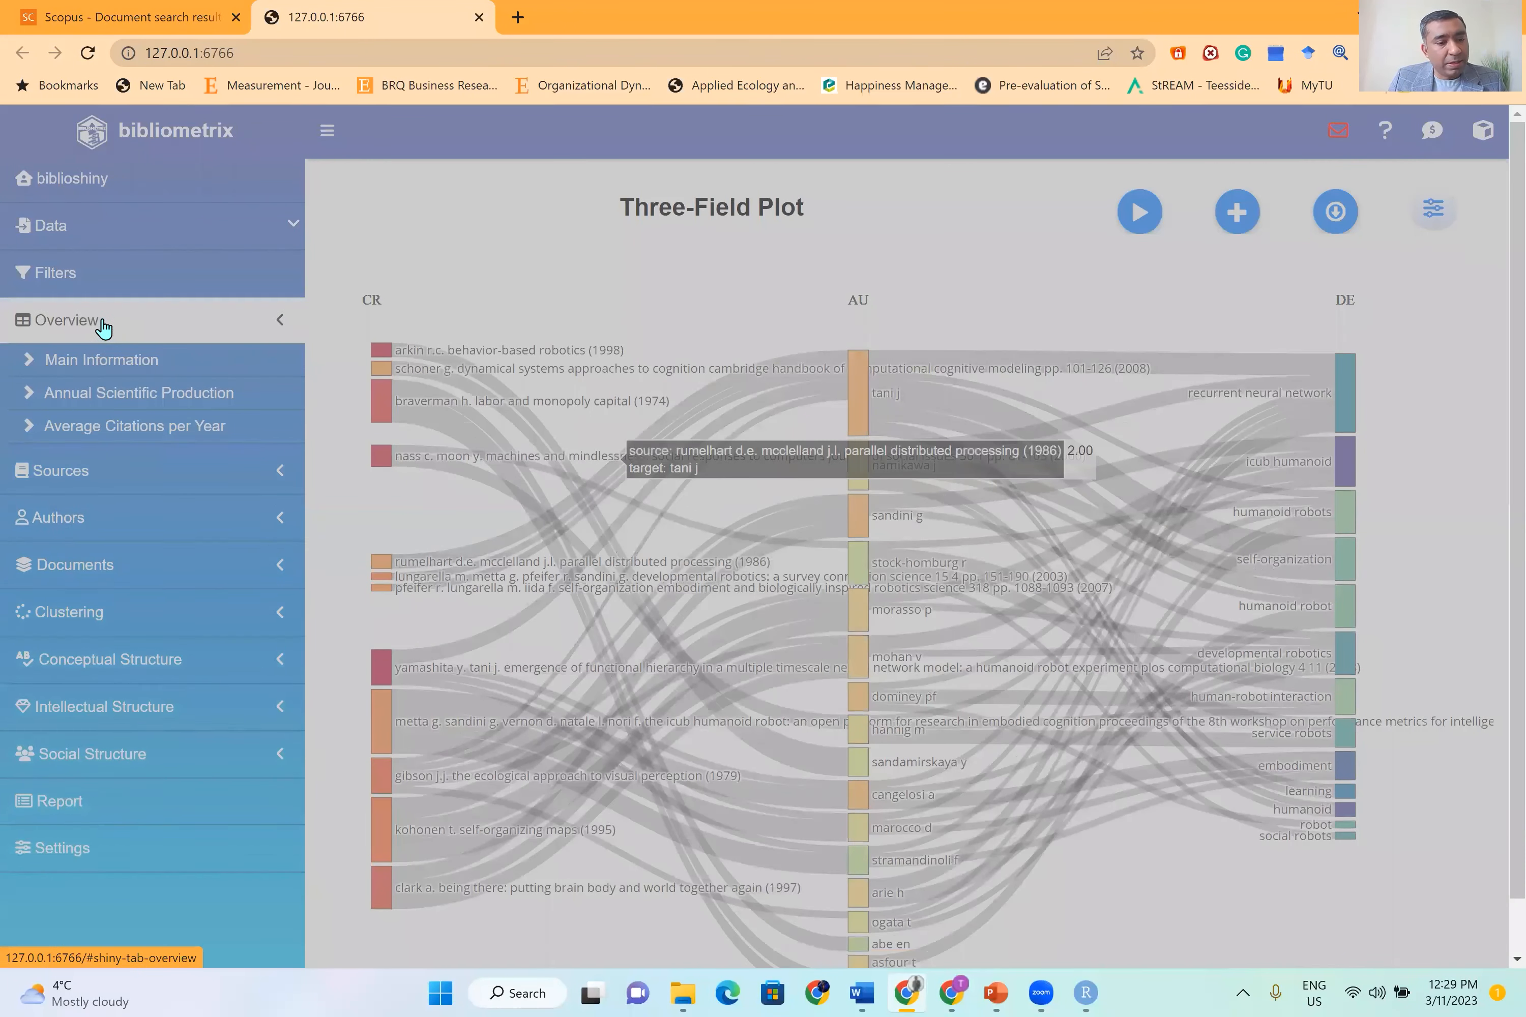
click(103, 325)
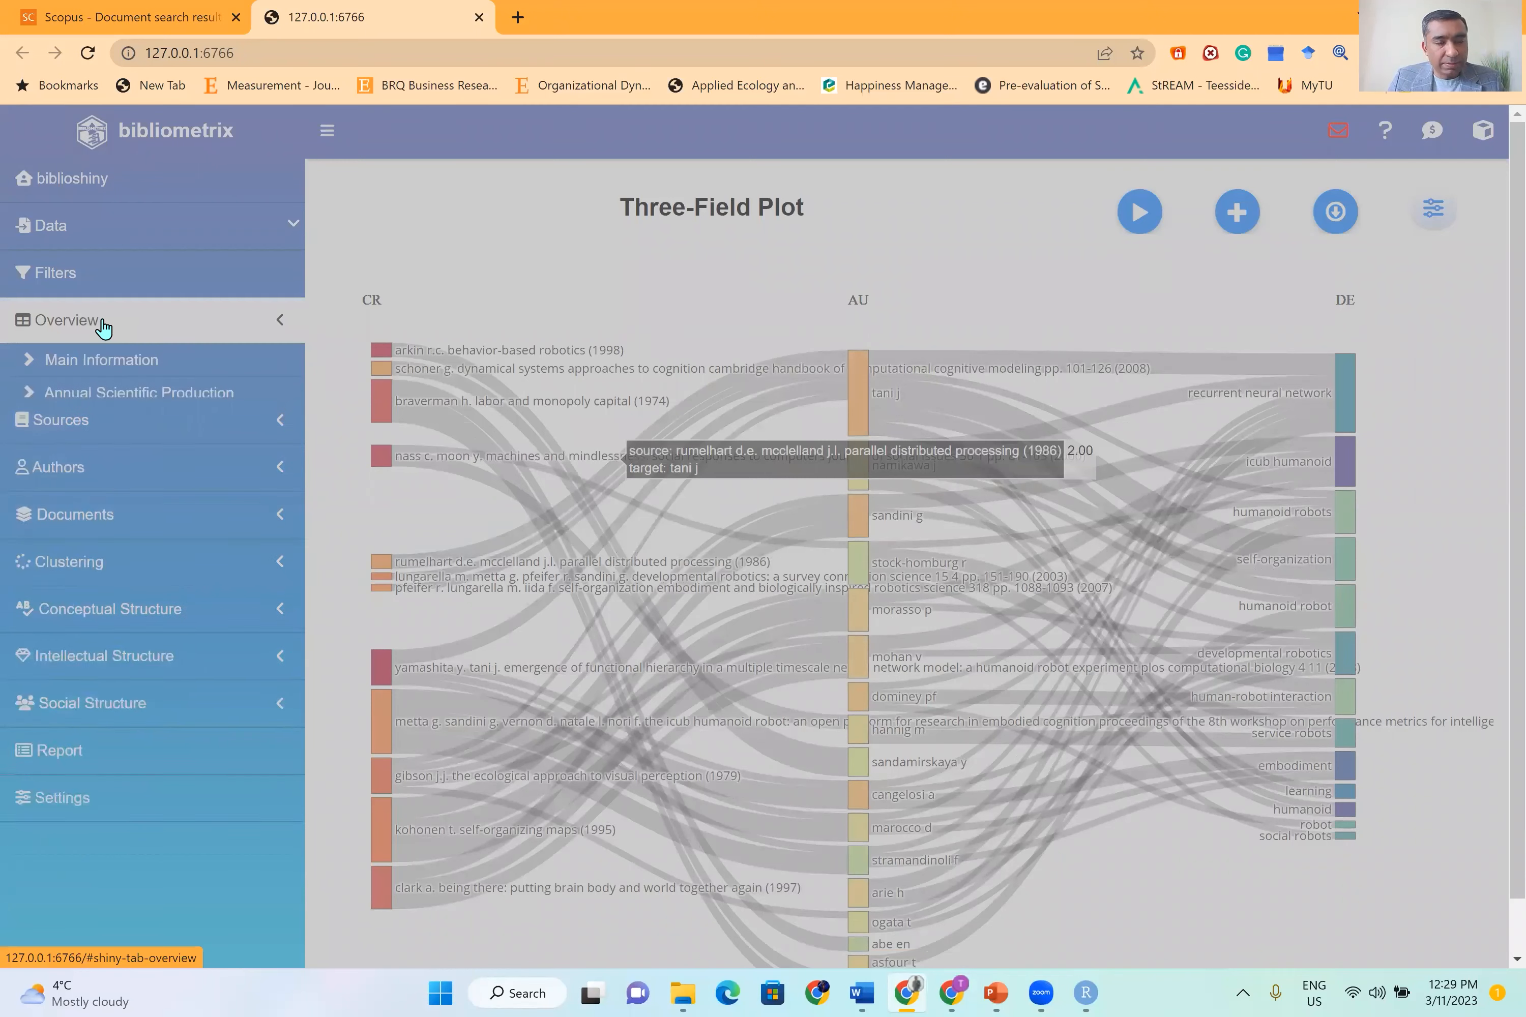
click(106, 366)
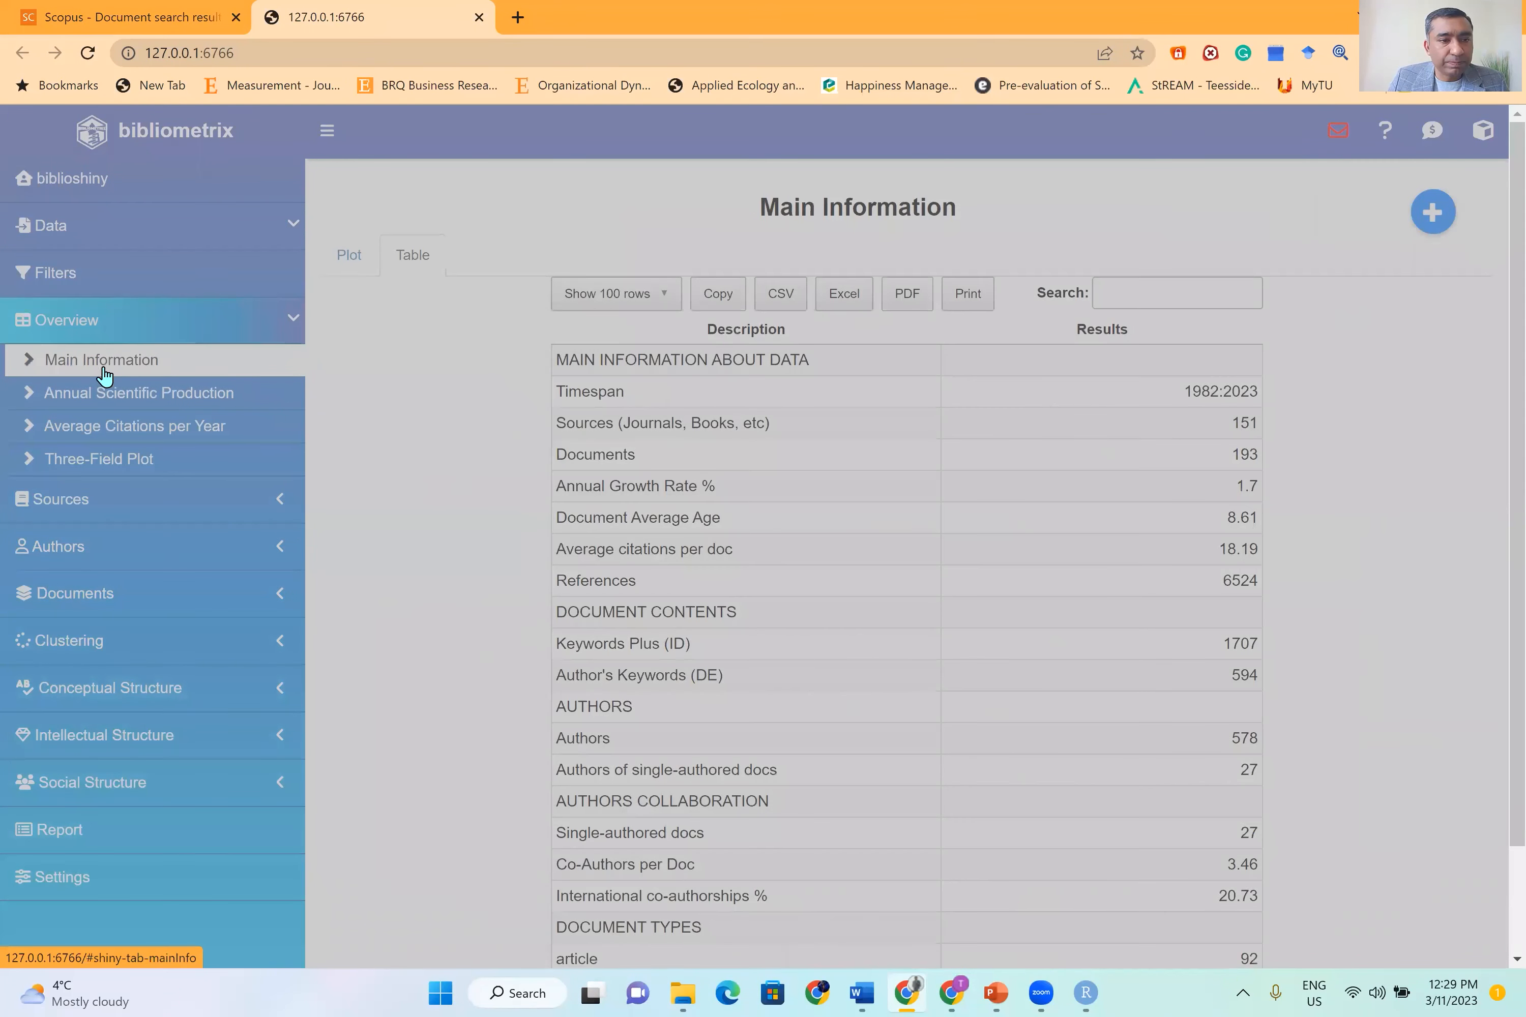
Step: Revisit the Annual Scientific Production, Average Citations per Year and Three-Field Plot results in the overview section
click(107, 410)
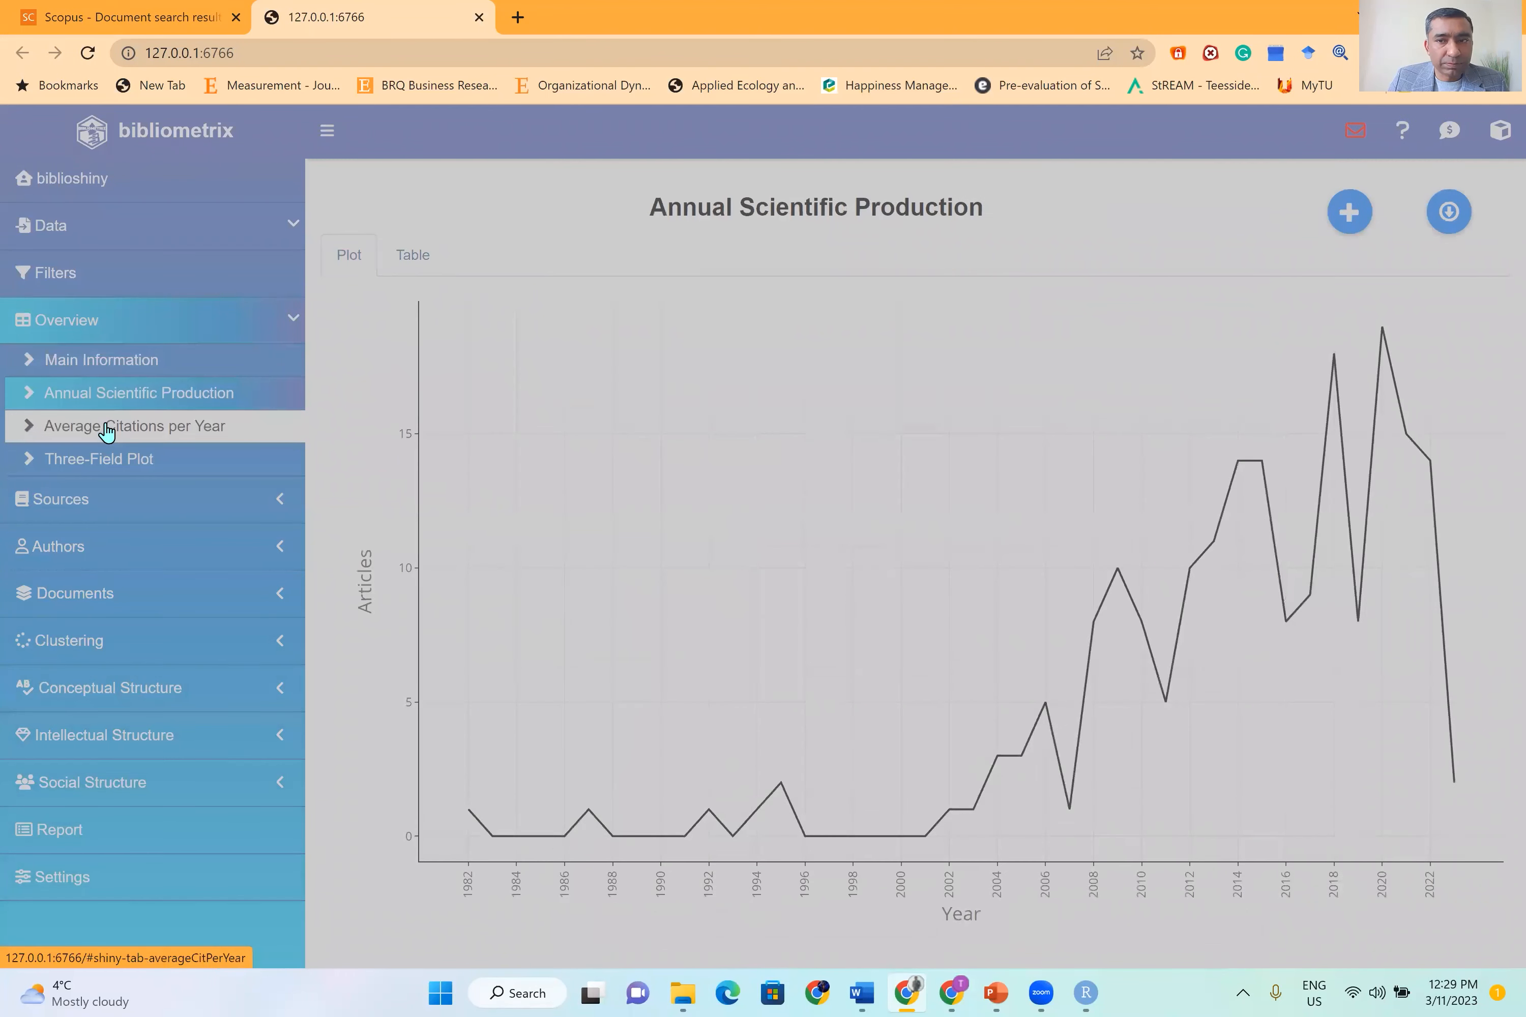
click(107, 428)
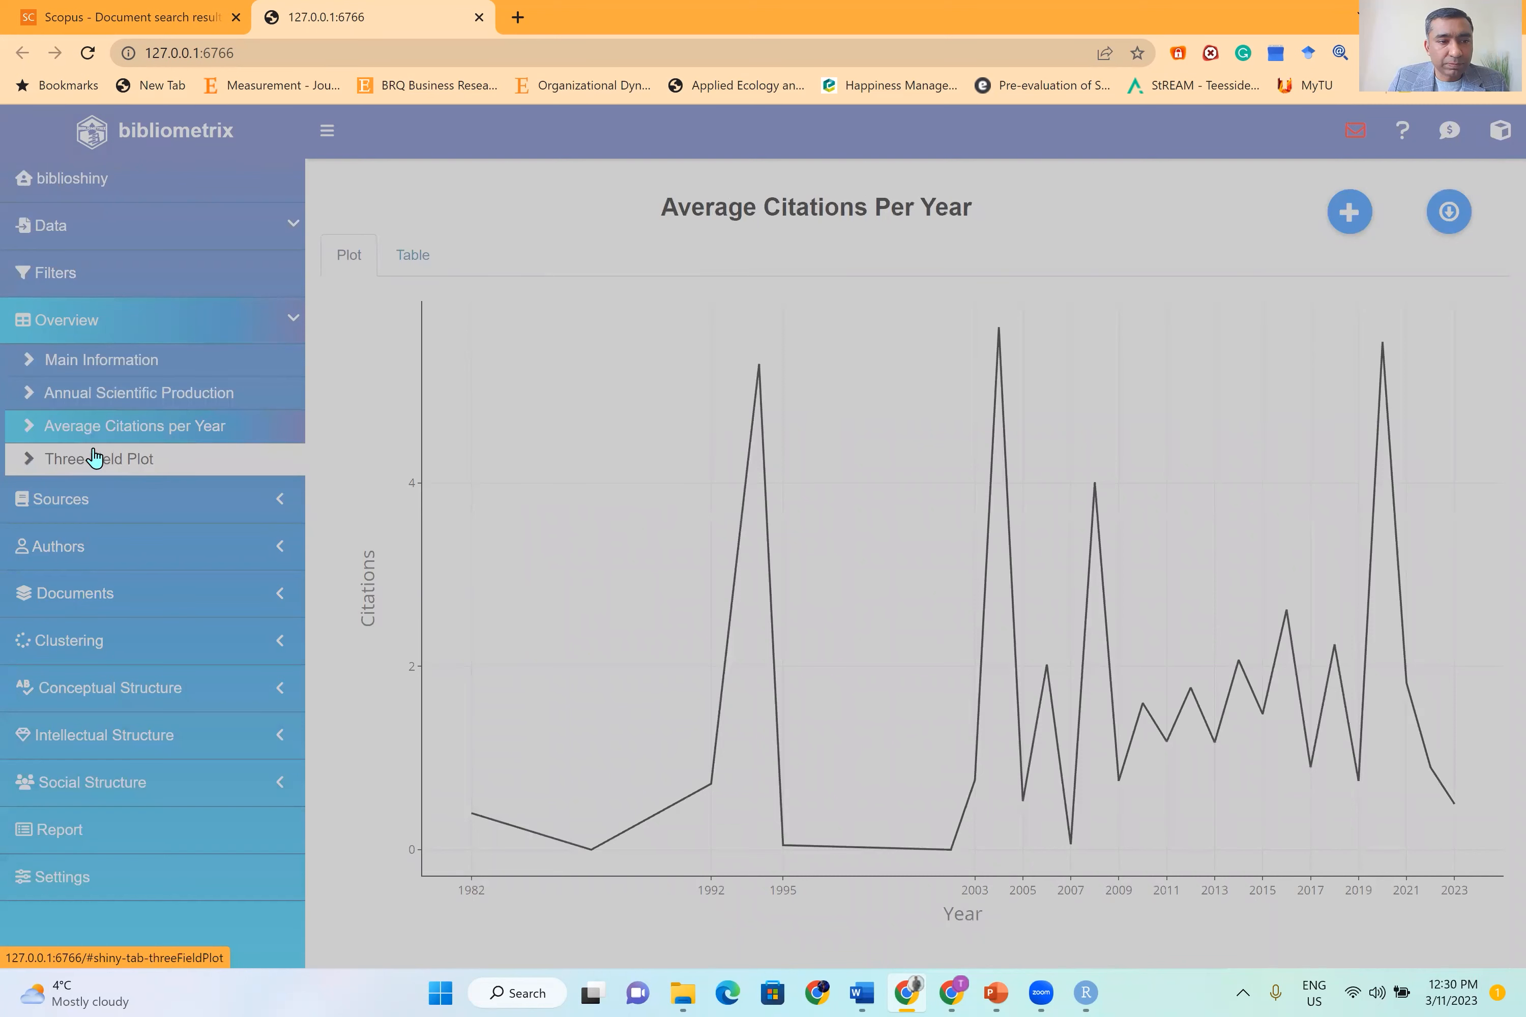
click(96, 457)
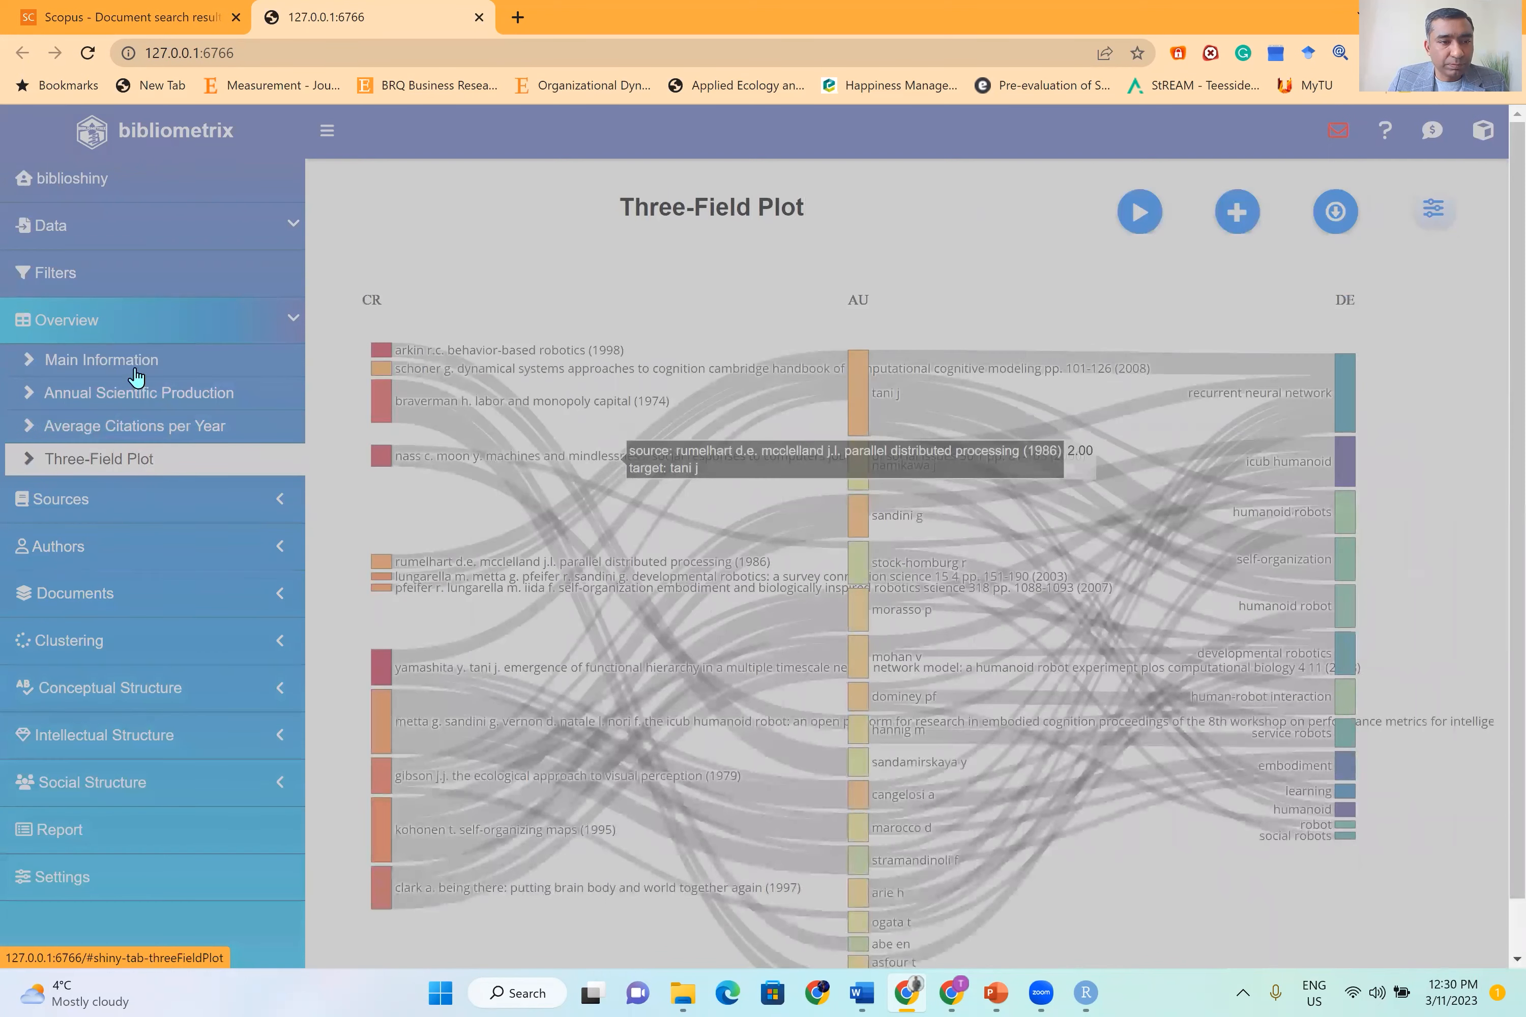
Step: Try to run the Most Relevant Sources analysis from the Sources section
click(132, 330)
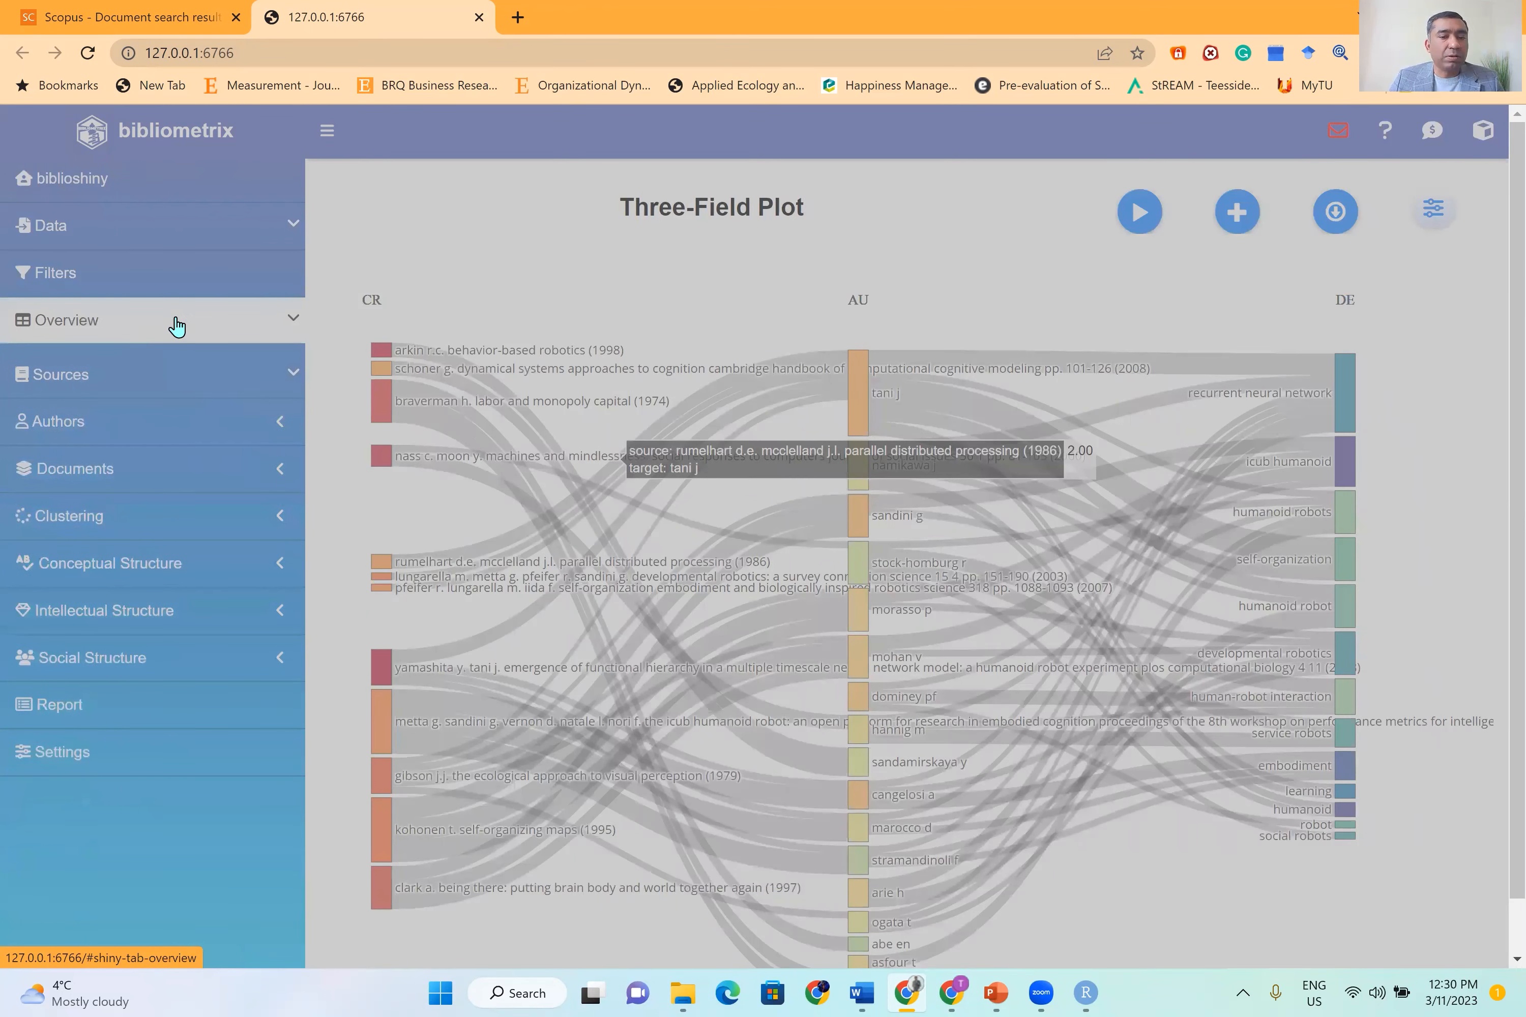
click(178, 326)
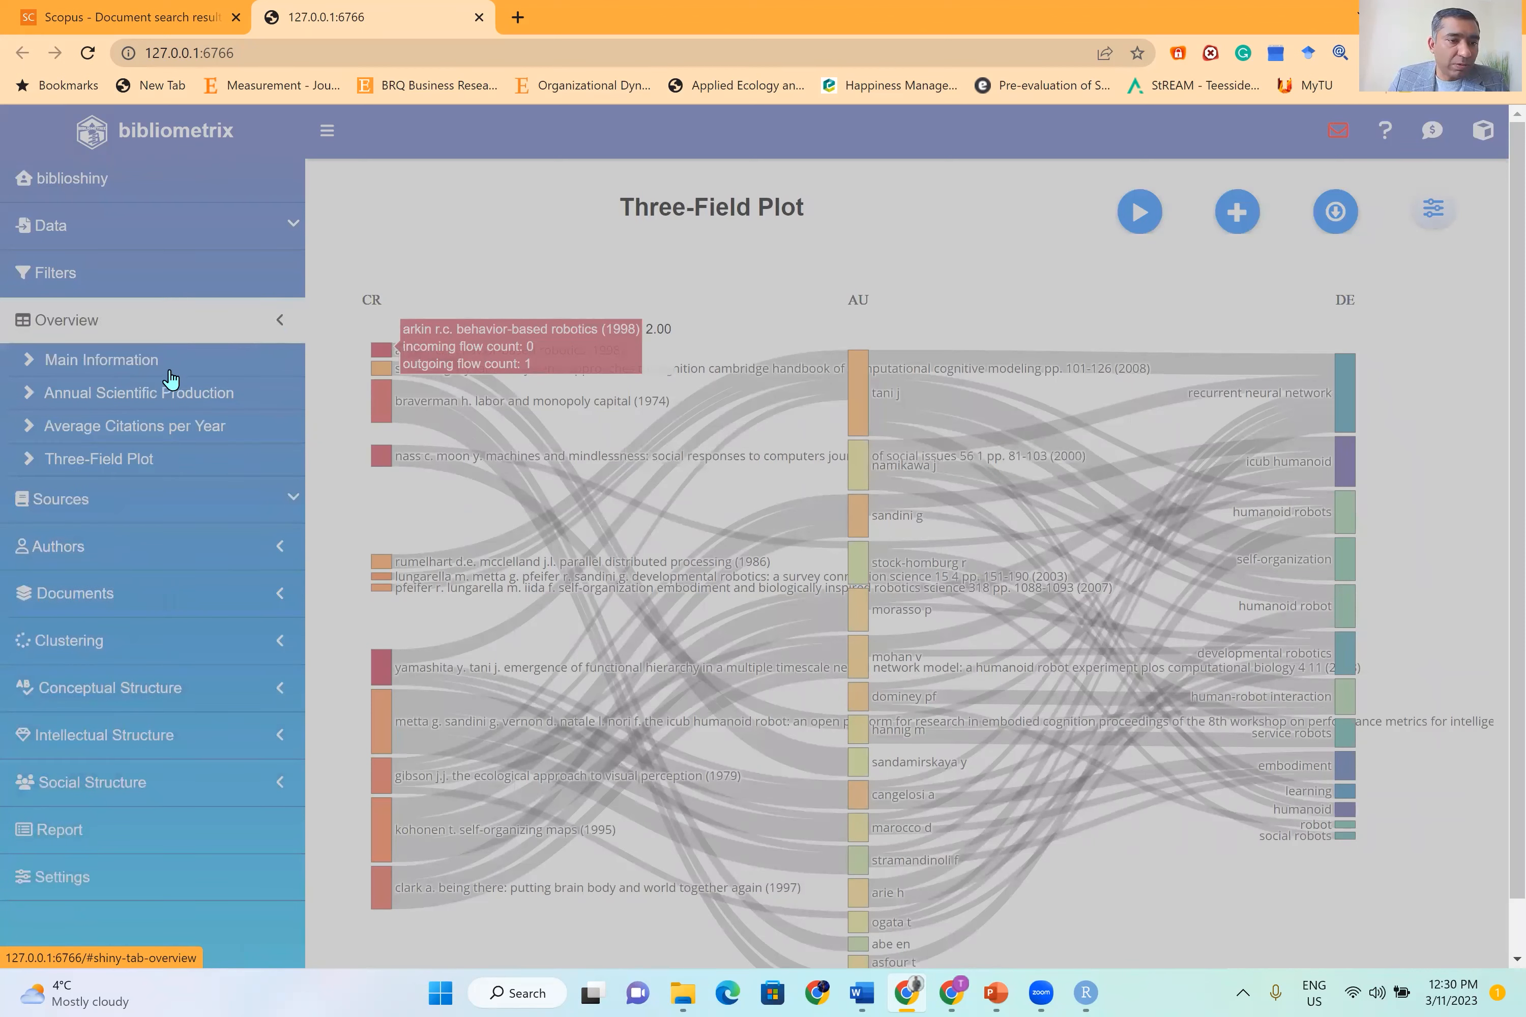
click(231, 327)
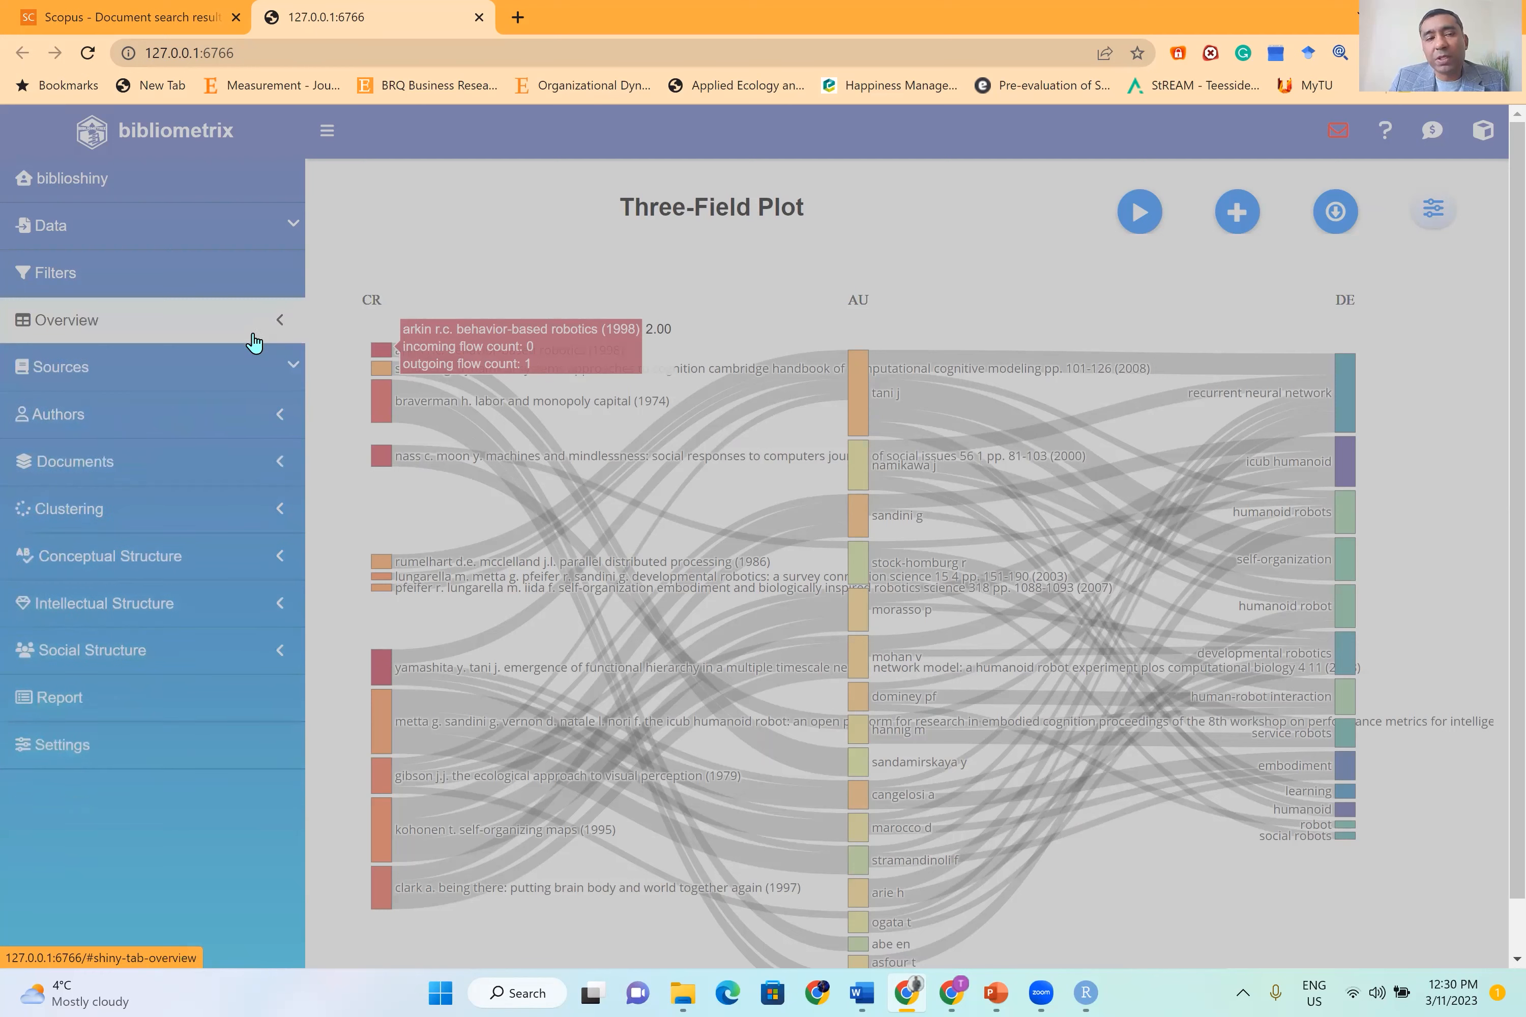
click(227, 386)
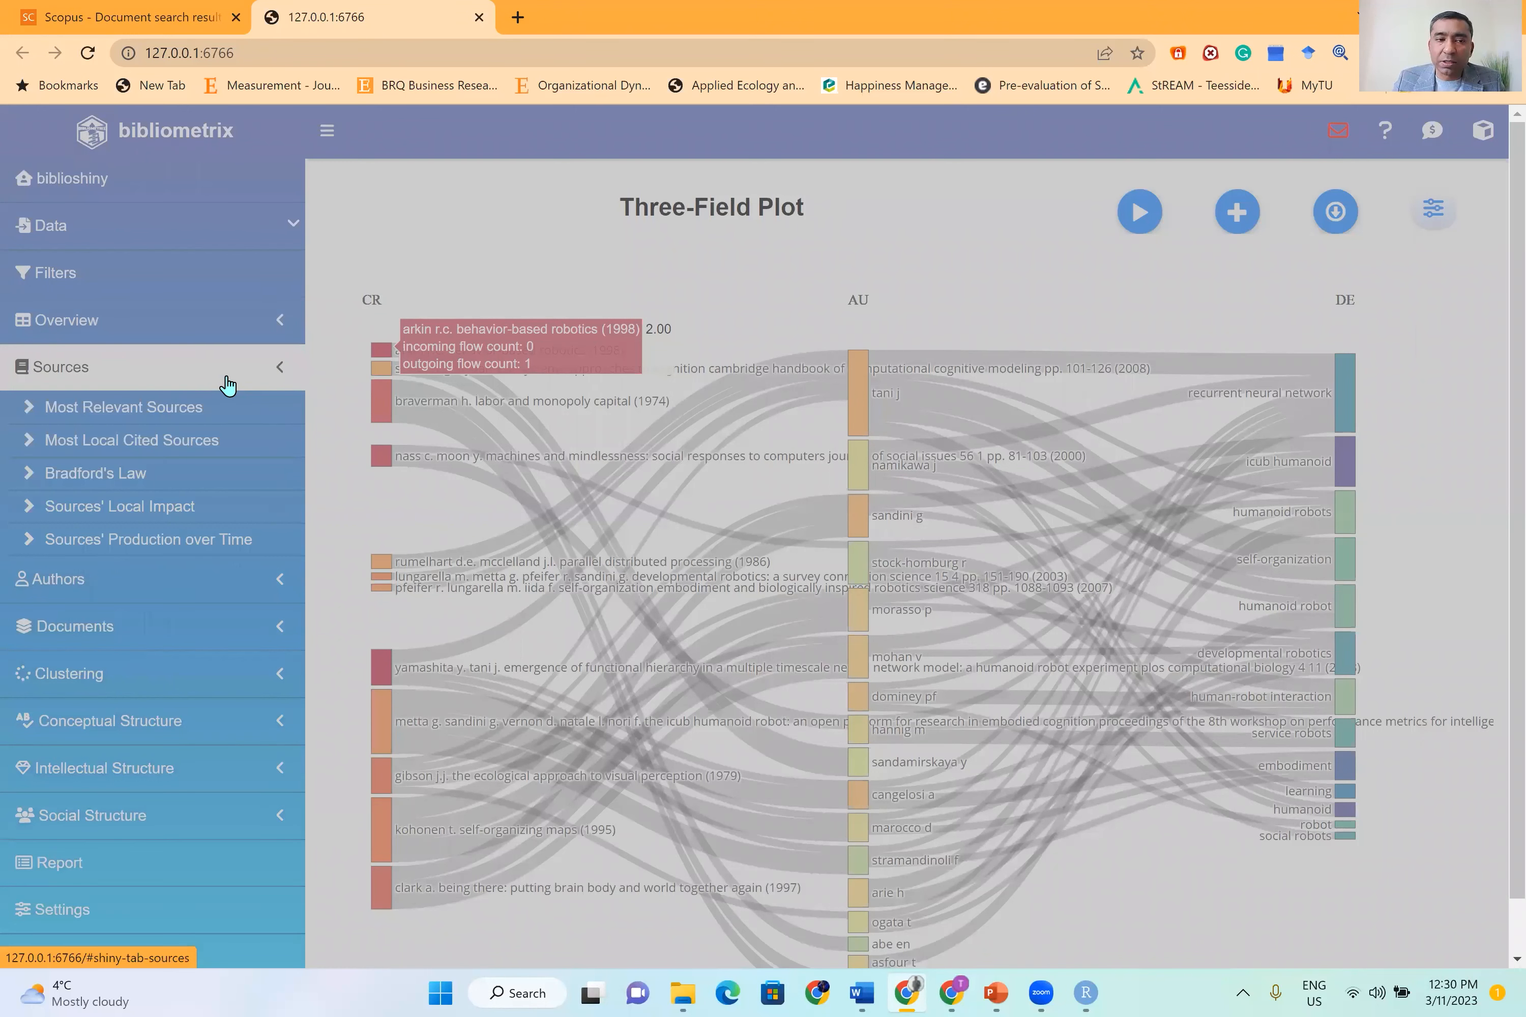
click(131, 412)
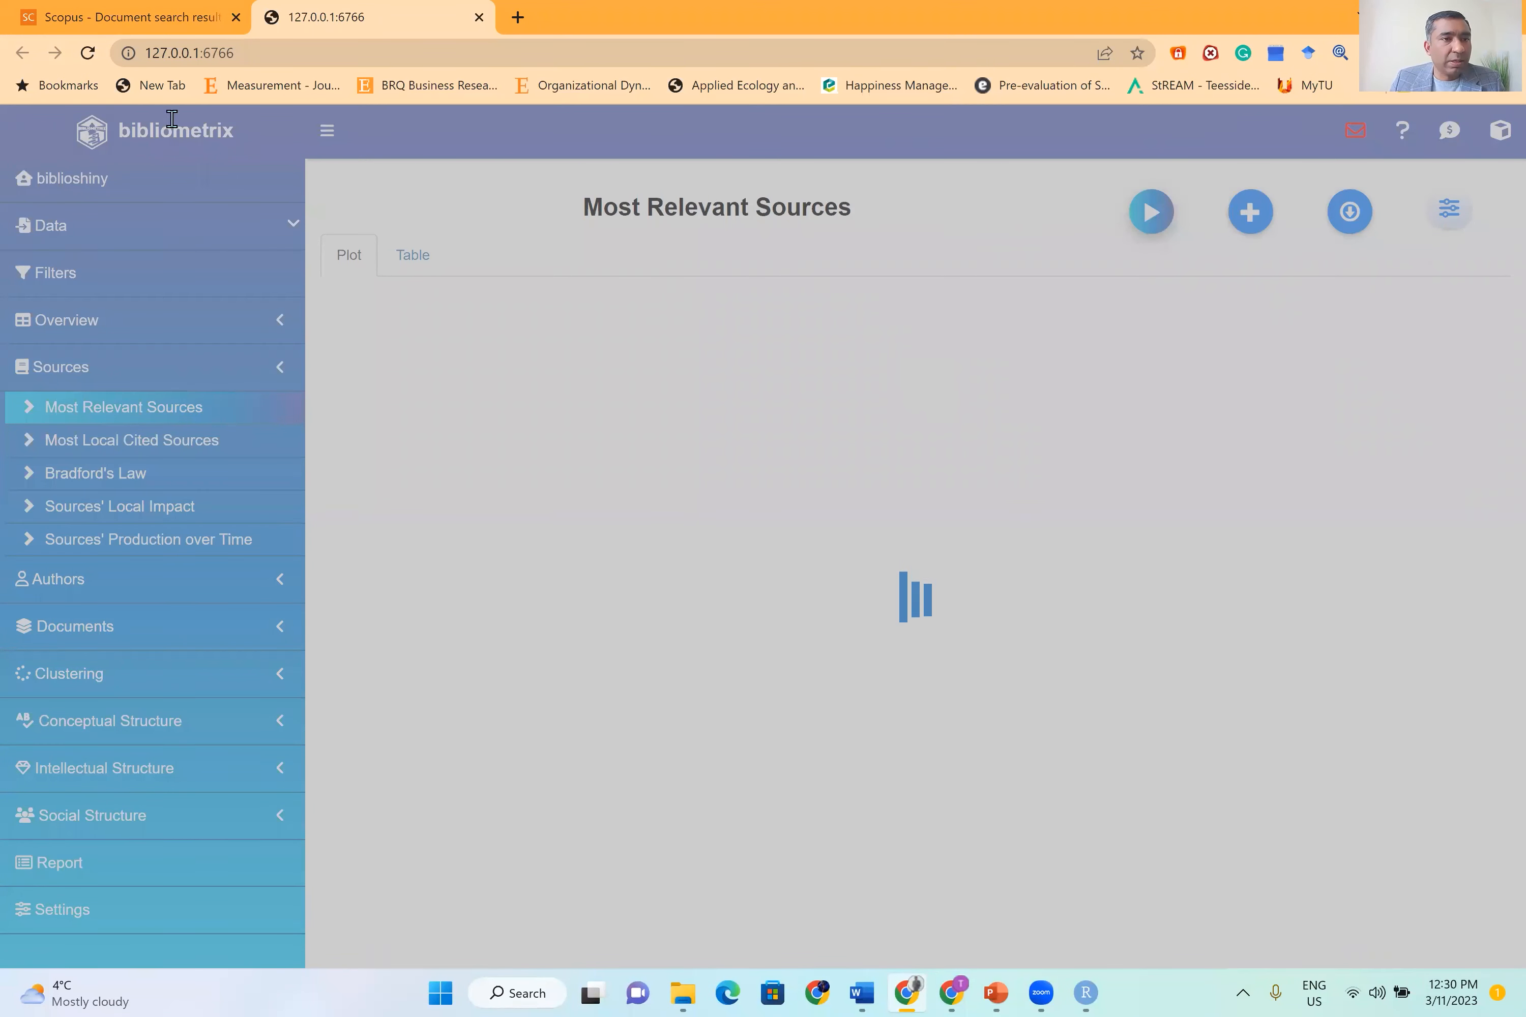
Step: Reload the unresponsive page, switch to RStudio and relaunch the app by running biblioshiny() in the console
click(79, 58)
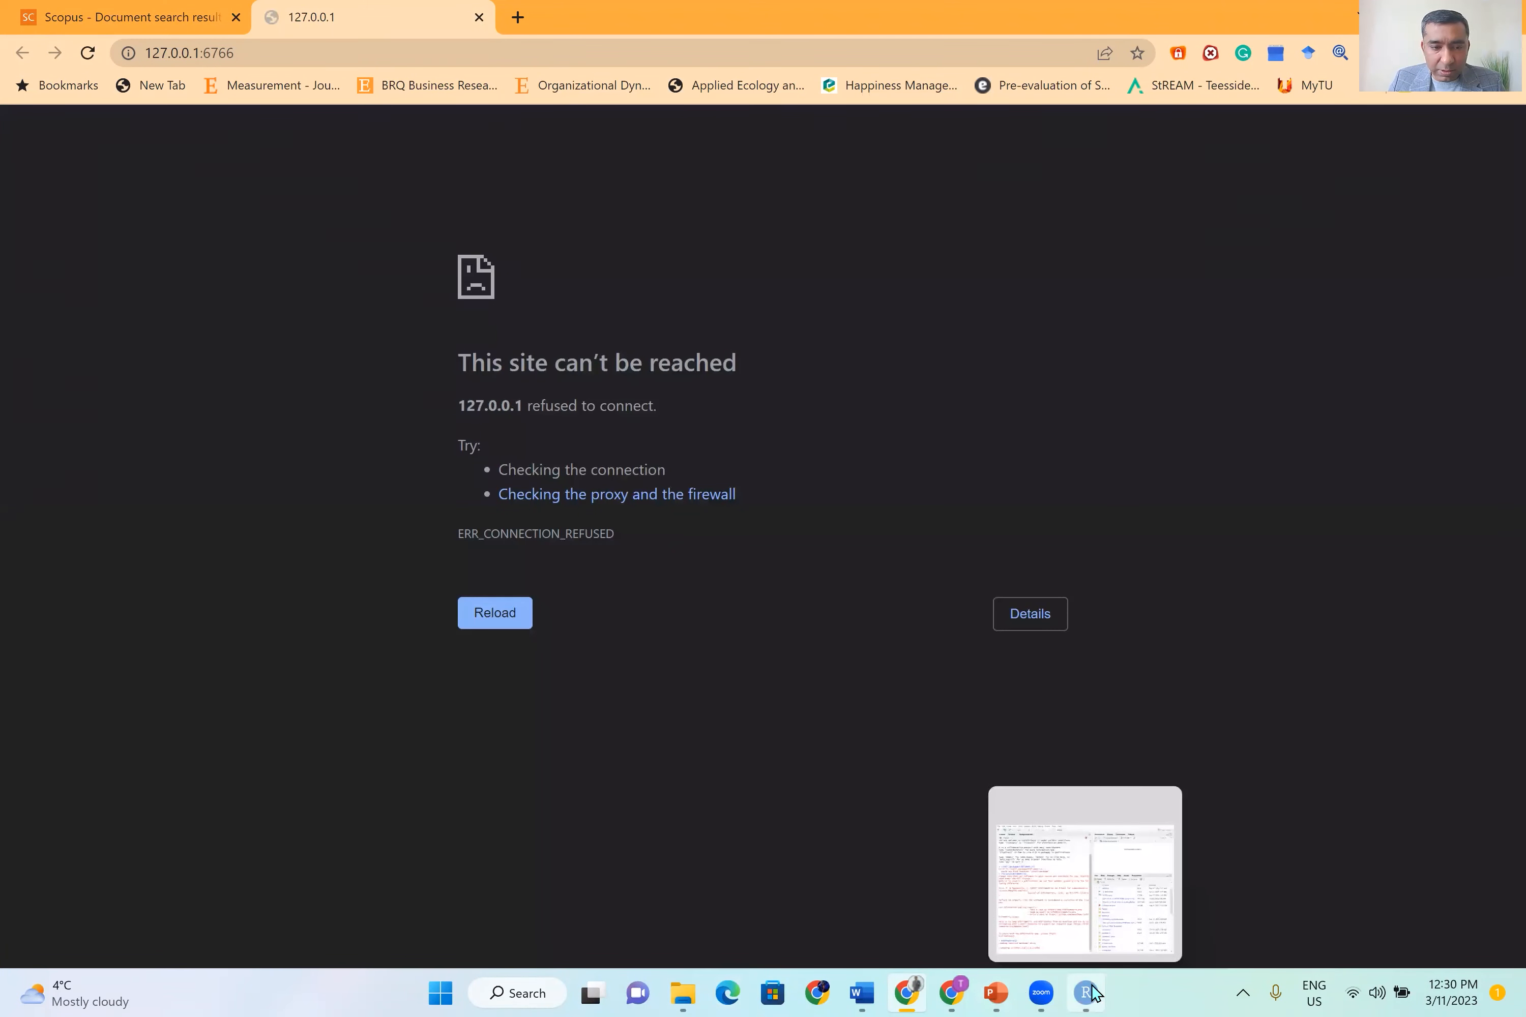
key(alt+Tab)
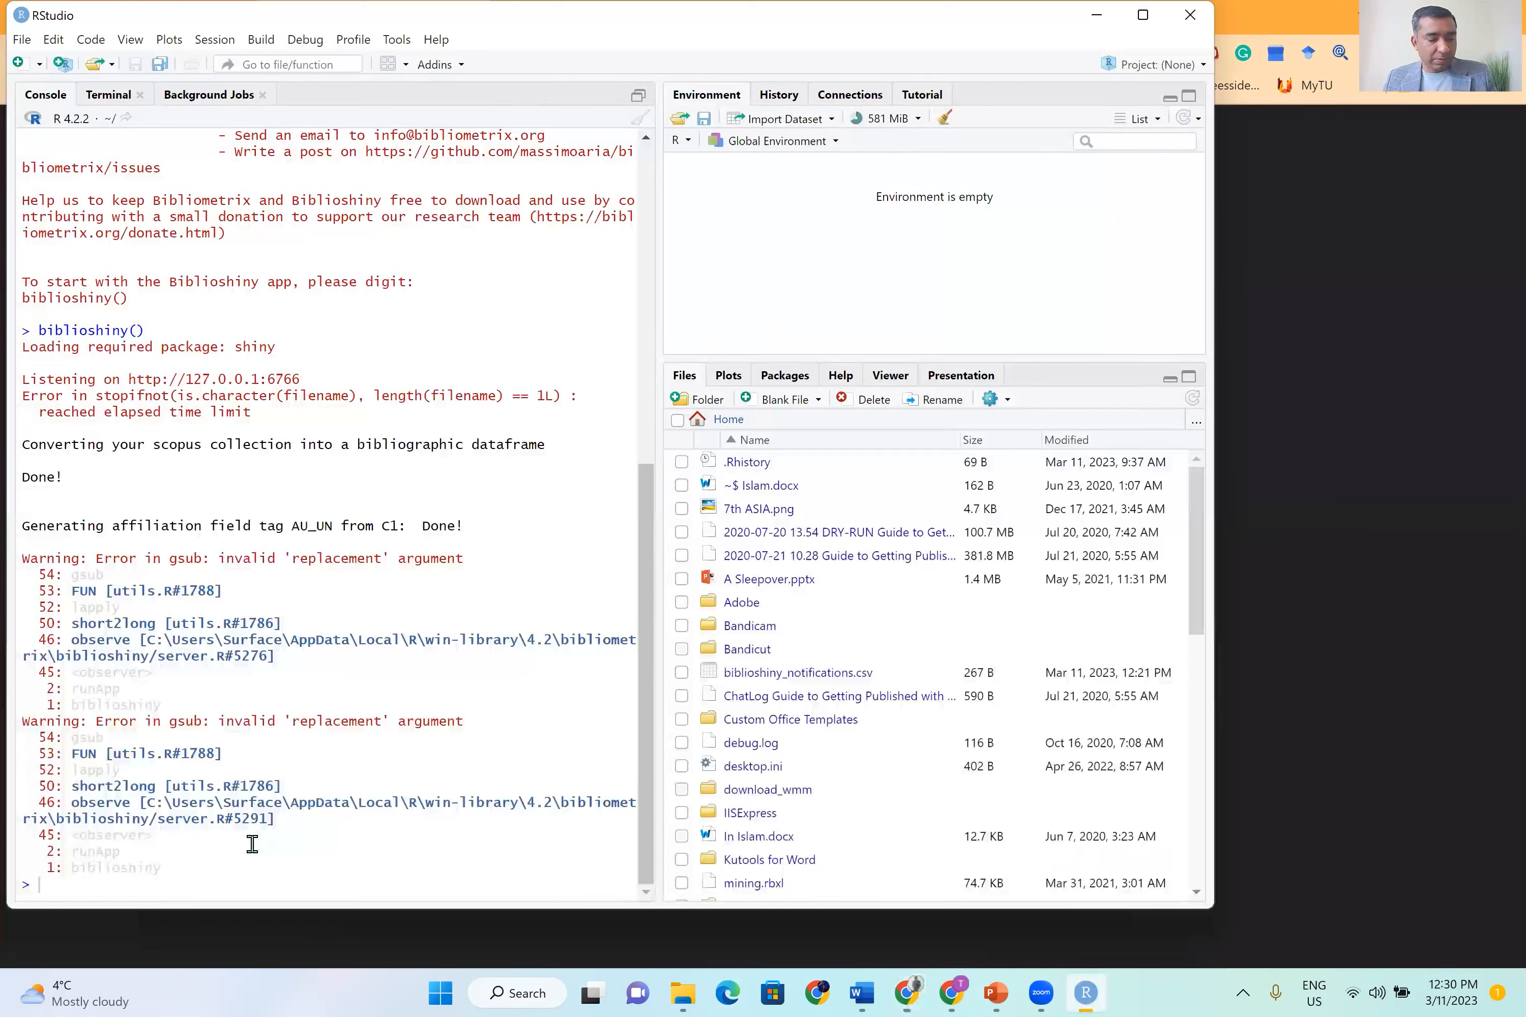
key(Up)
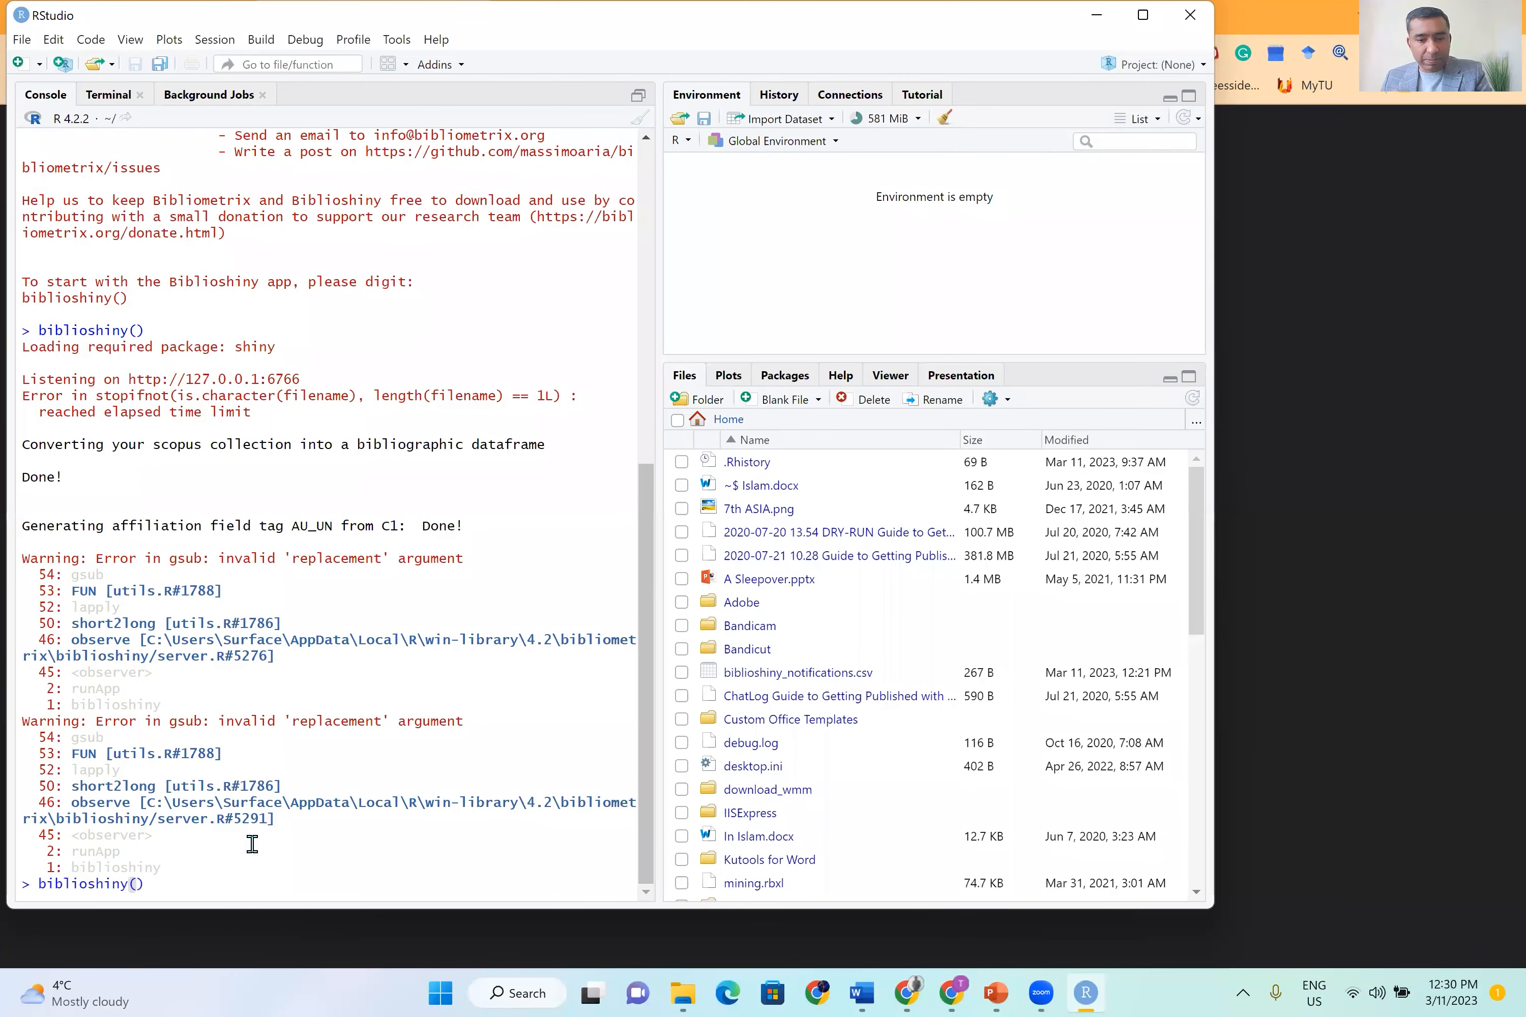
key(Return)
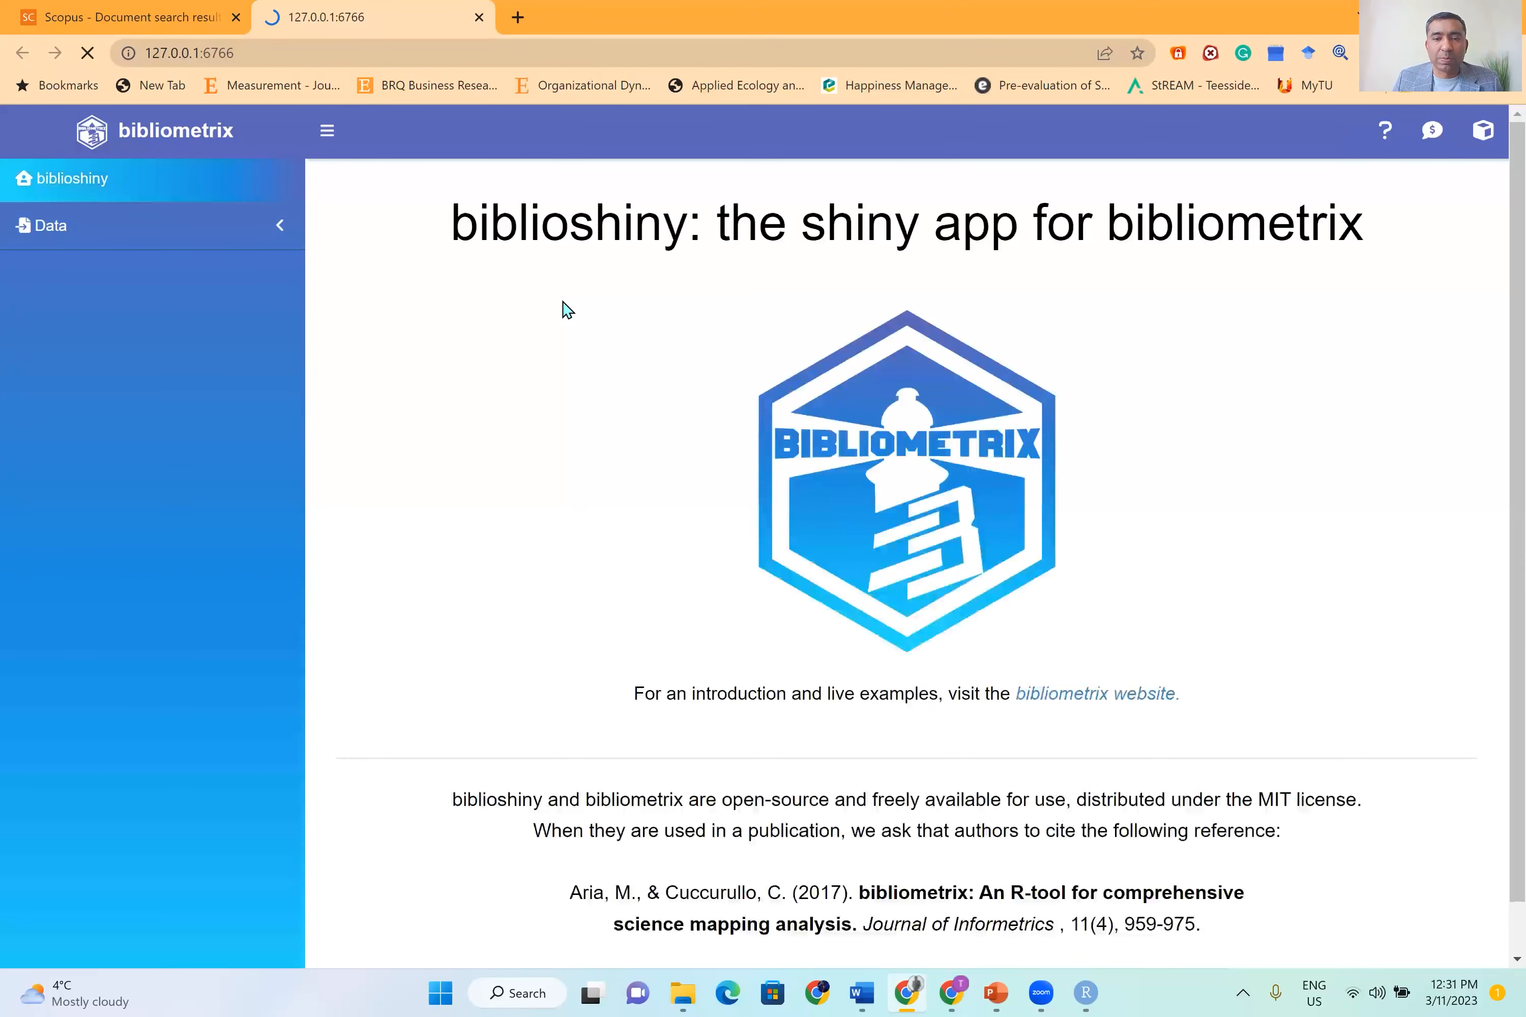
Step: Set up a raw file import with Scopus as the database and upload scopus.csv from the Downloads folder
click(58, 236)
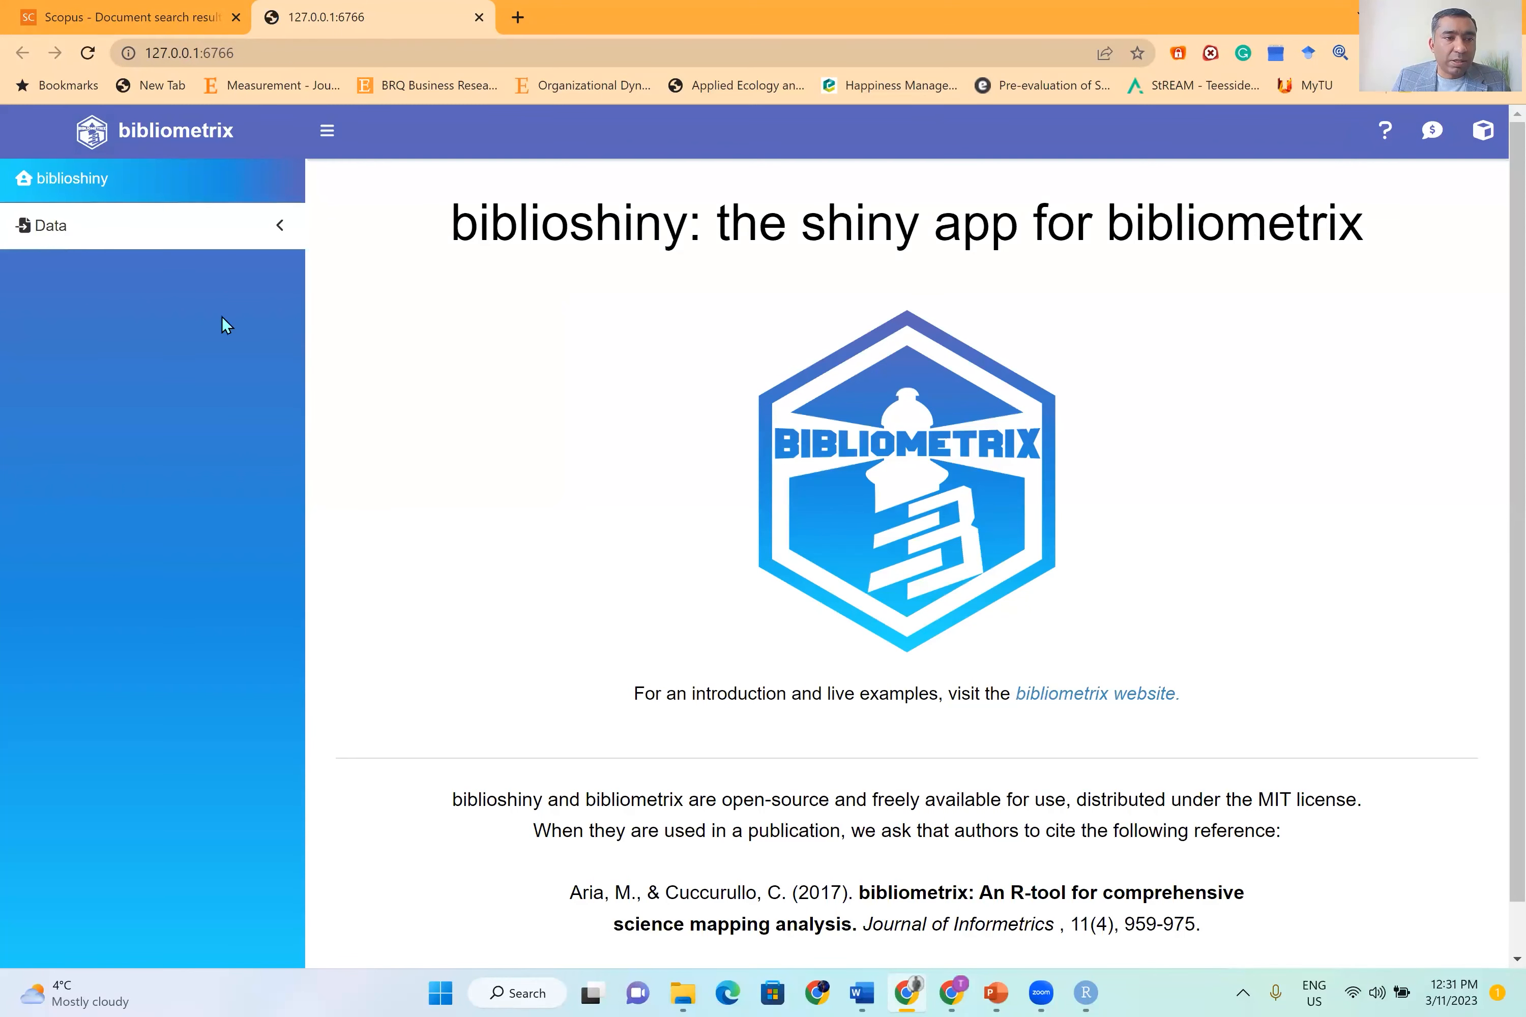
click(79, 265)
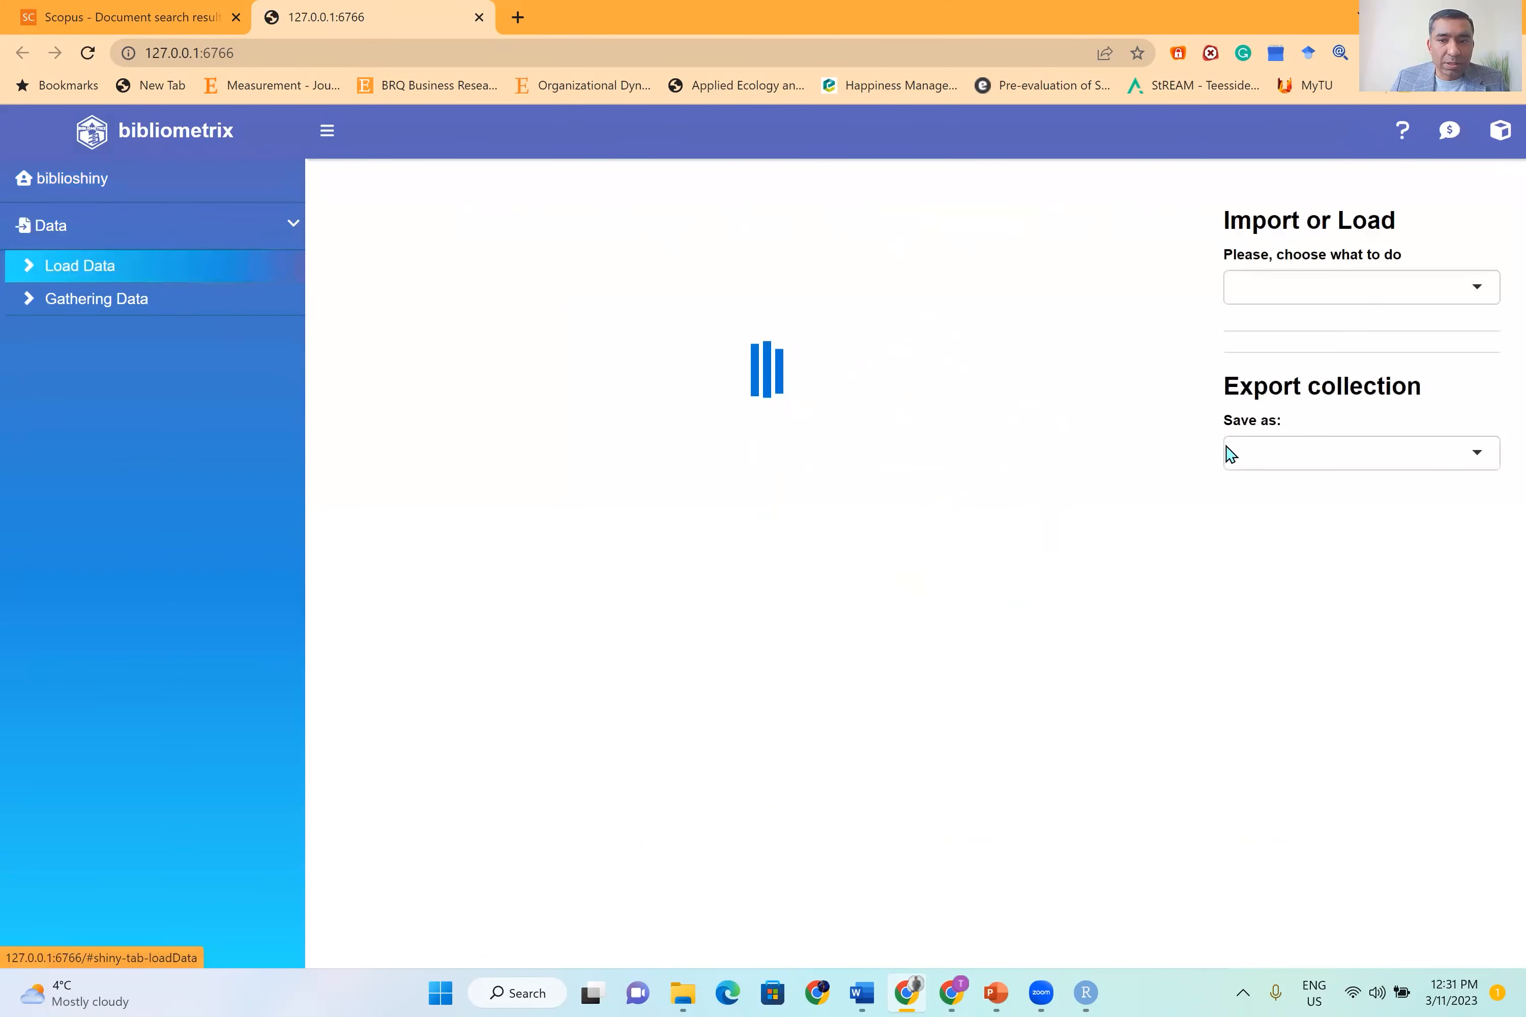
click(1373, 287)
click(1314, 334)
click(1310, 368)
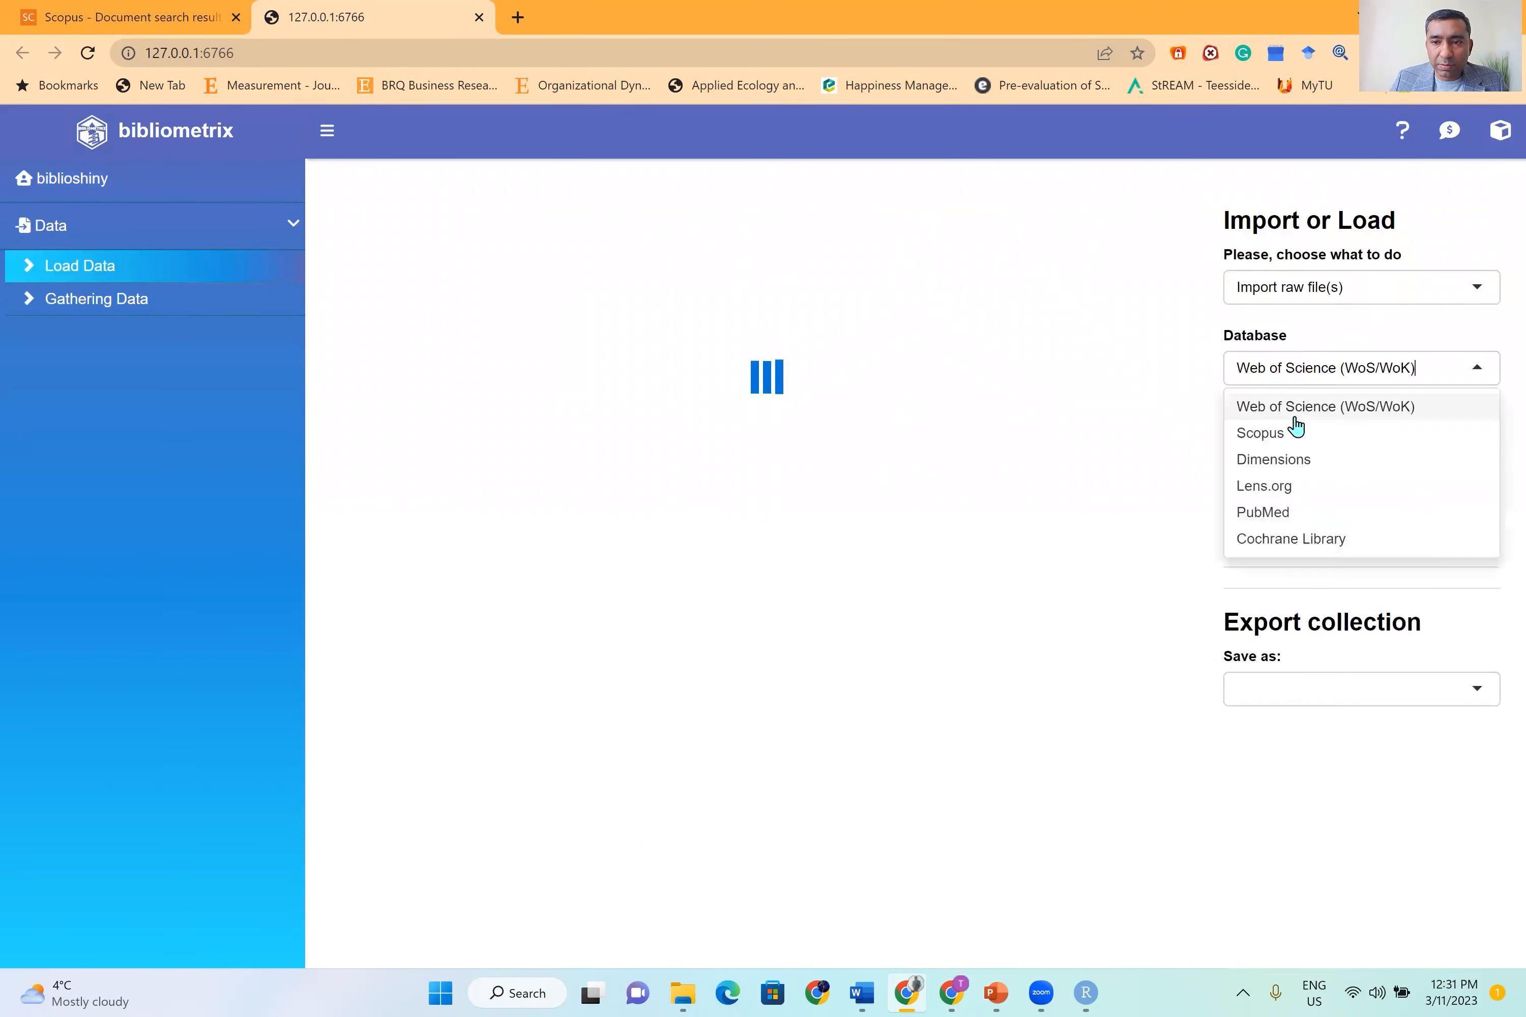
click(1292, 434)
click(1260, 450)
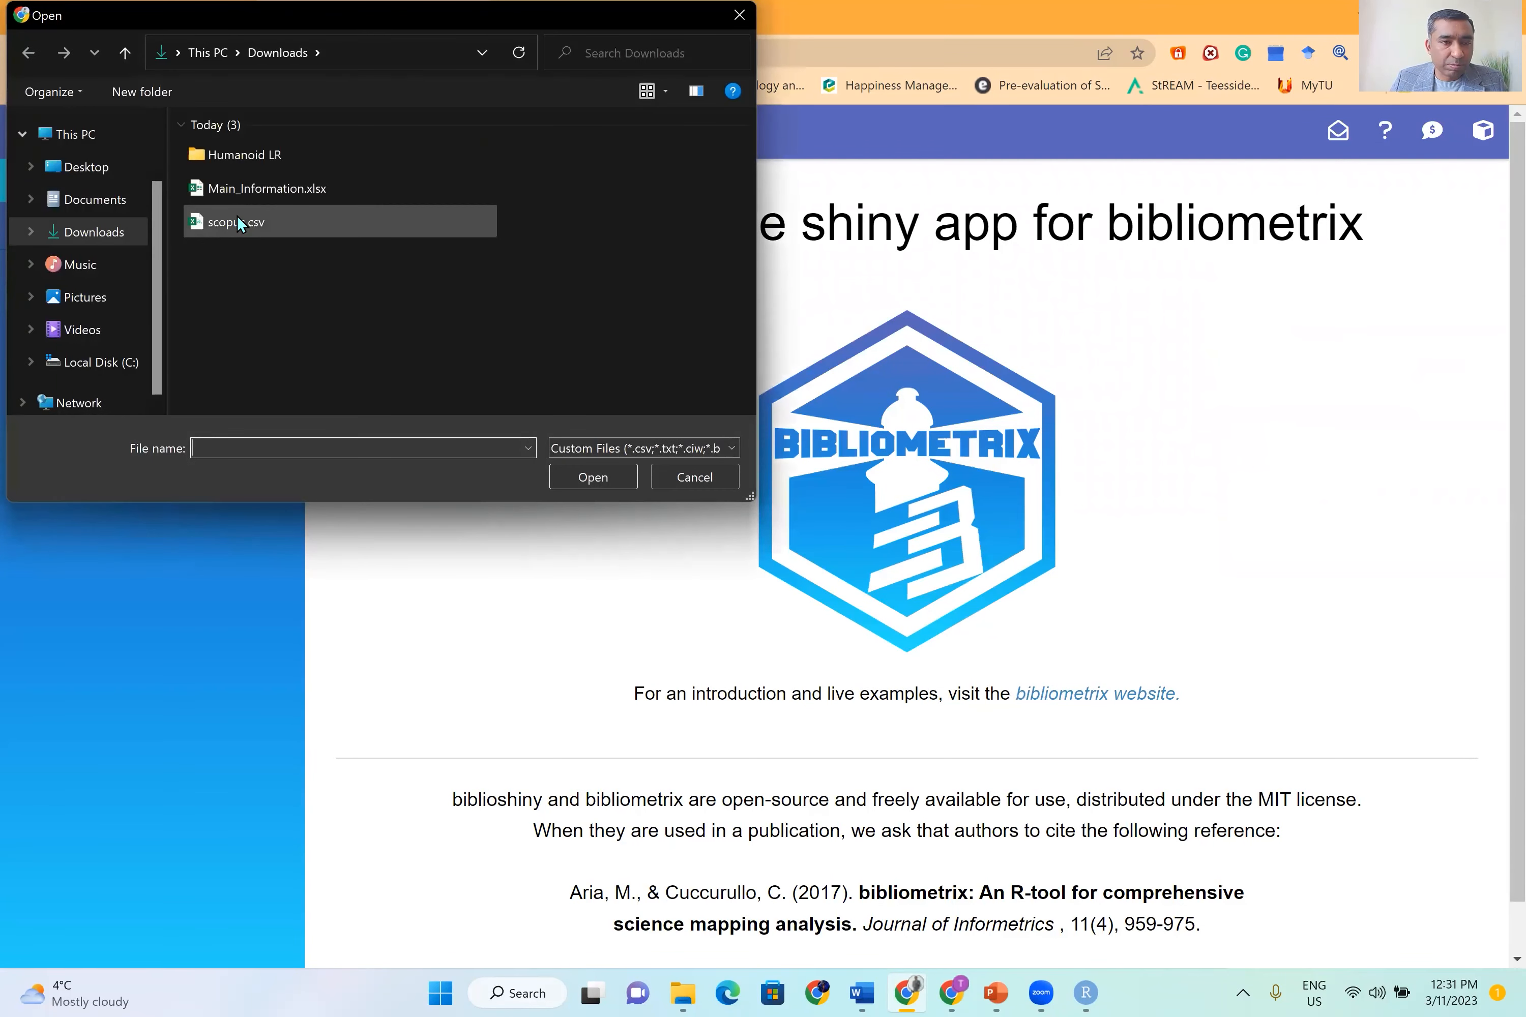
double_click(237, 220)
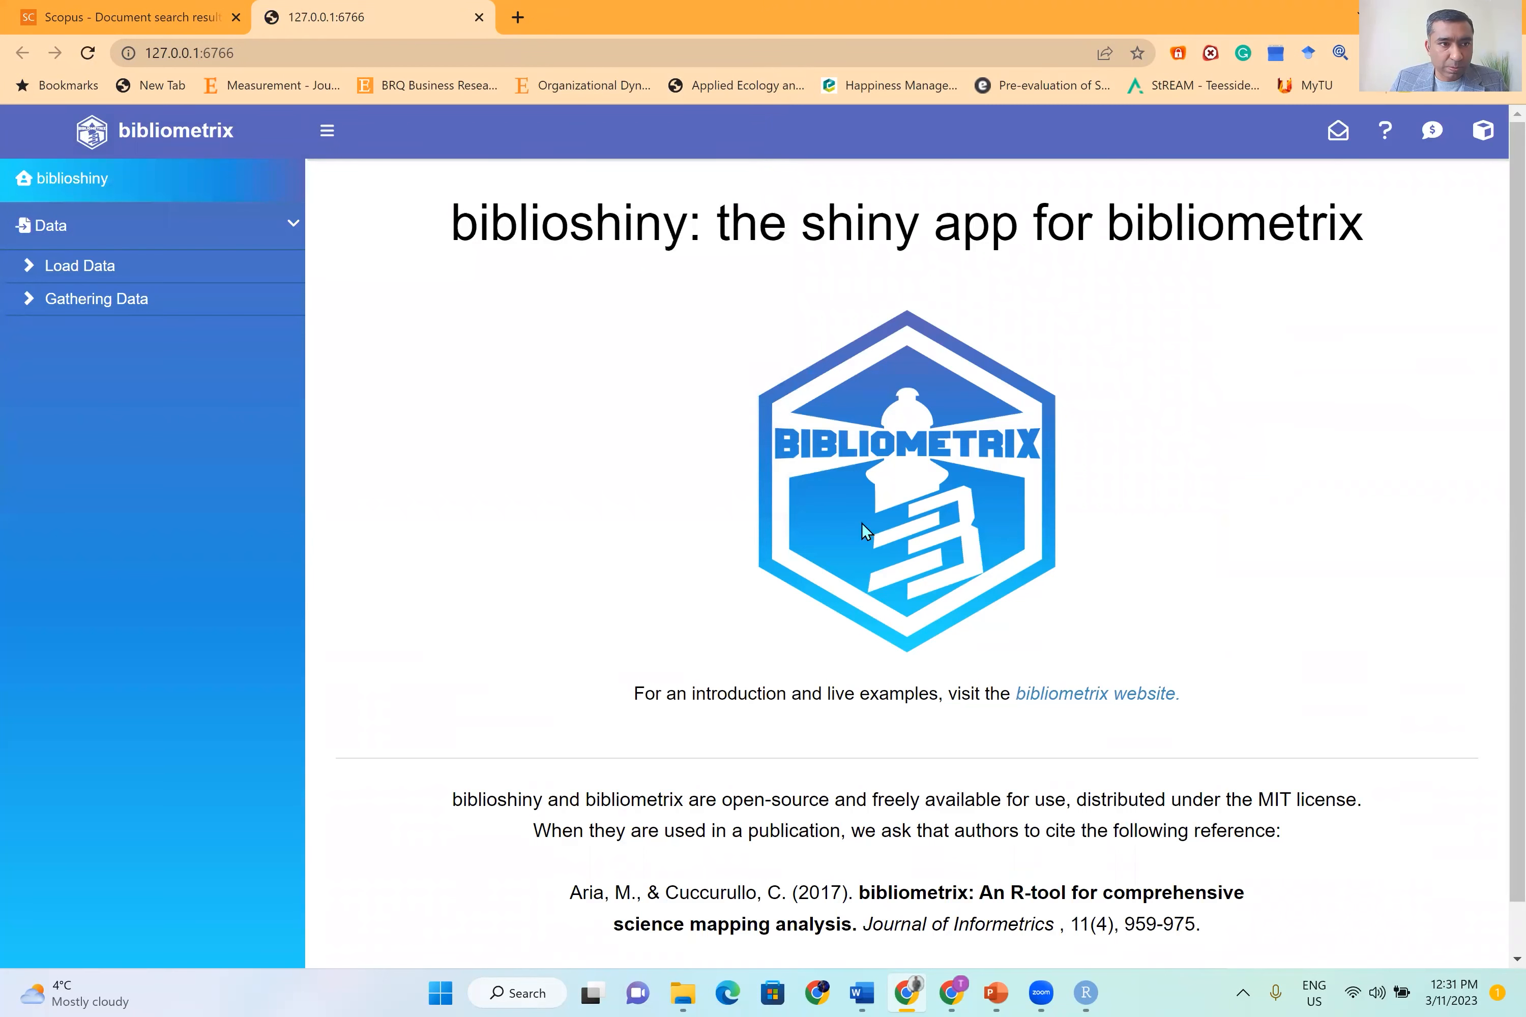
Step: Start the import of the uploaded Scopus file and dismiss the bibliographic metadata completeness summary
click(131, 276)
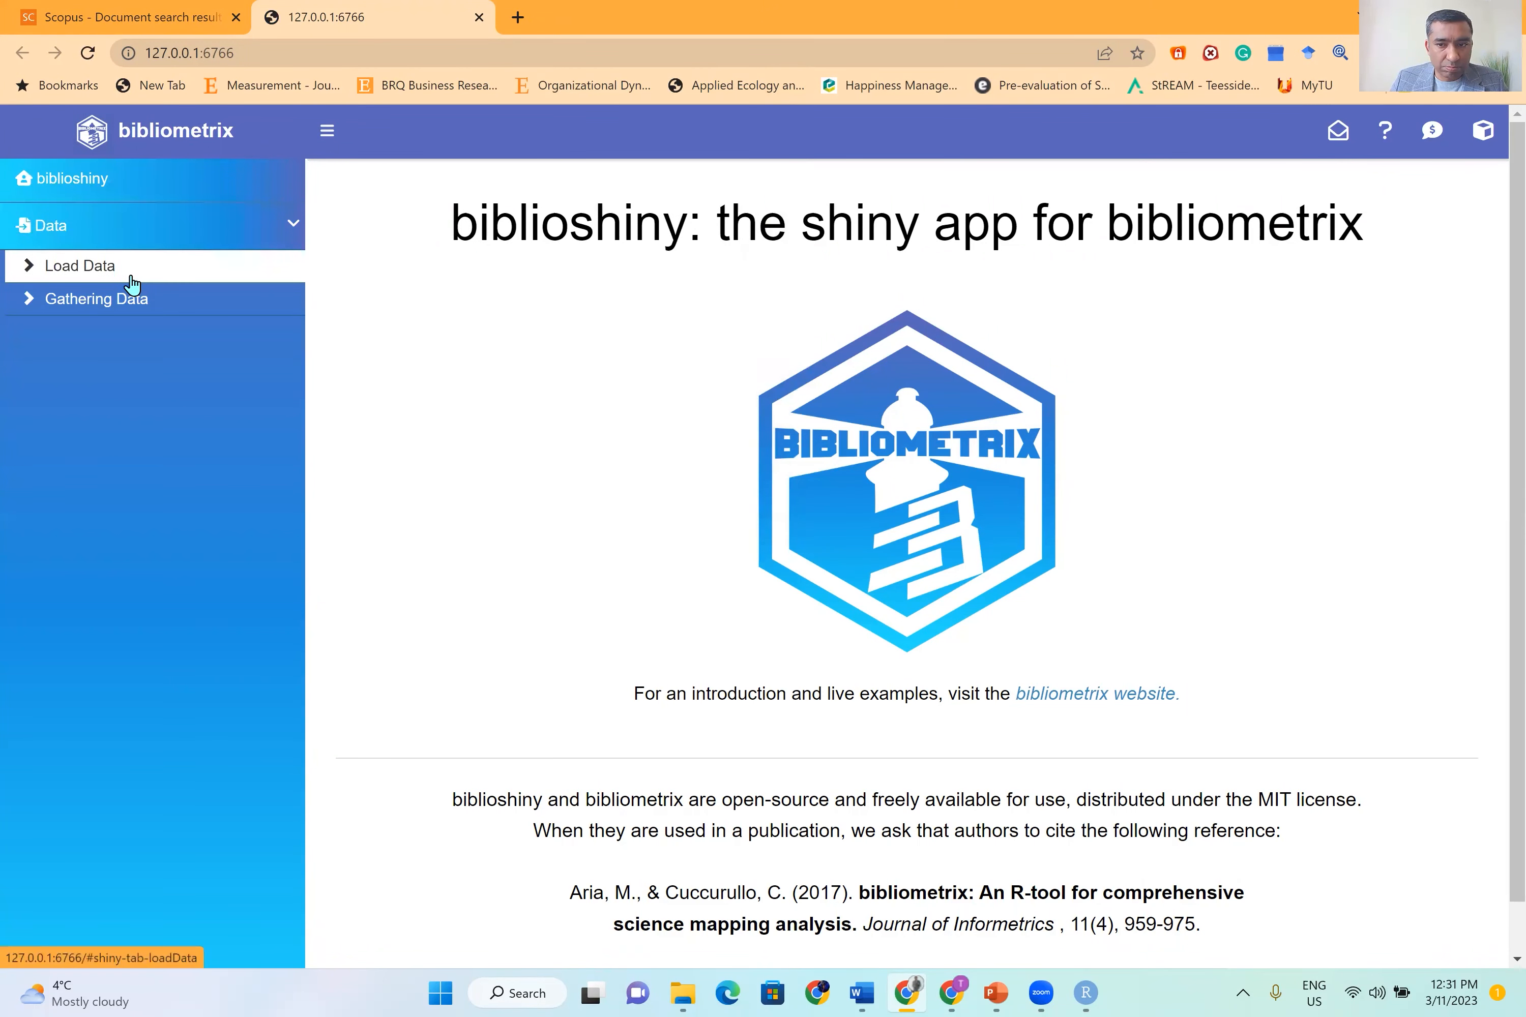
click(1340, 525)
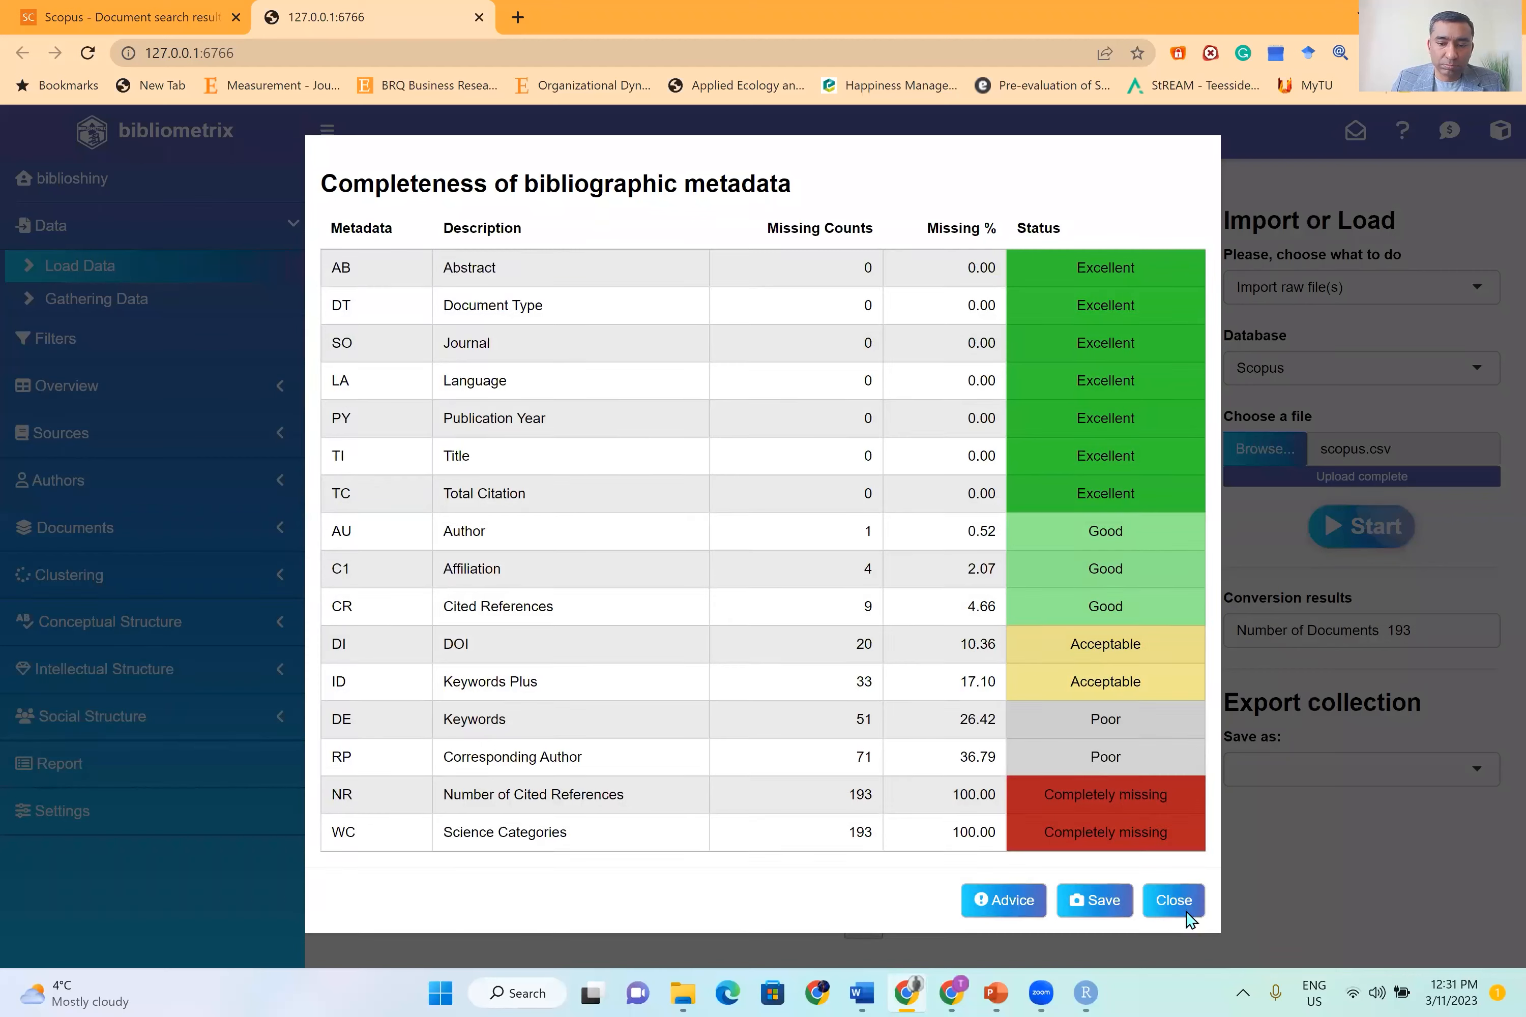
click(99, 454)
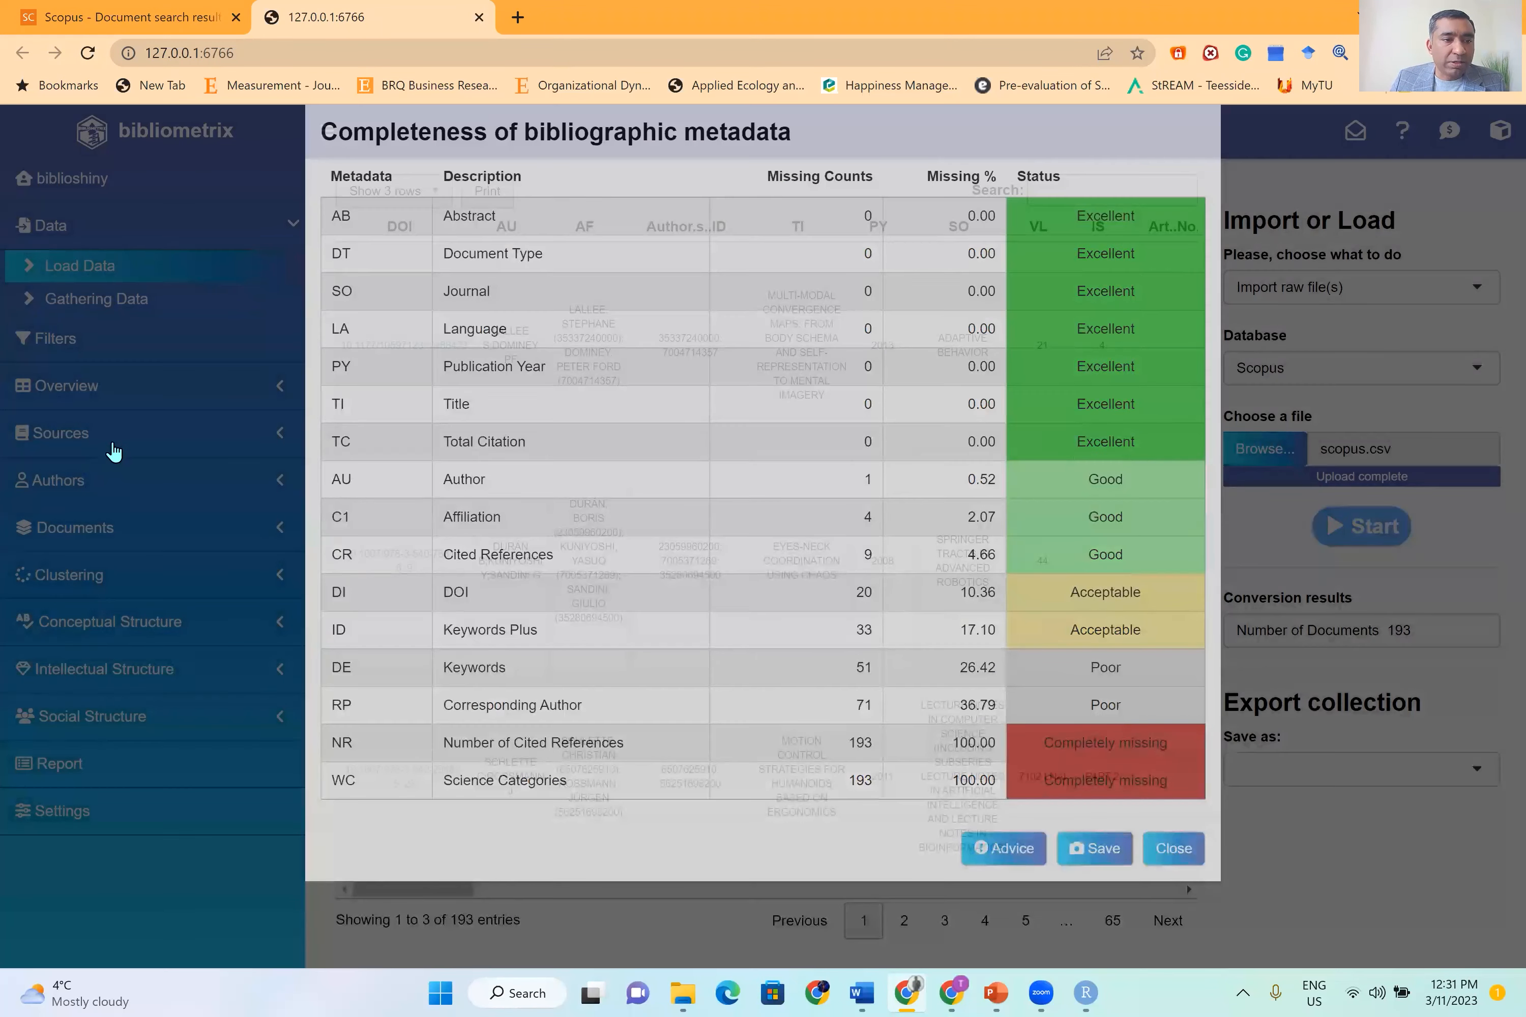
Step: Run the Most Relevant Sources analysis in the Sources section
click(112, 448)
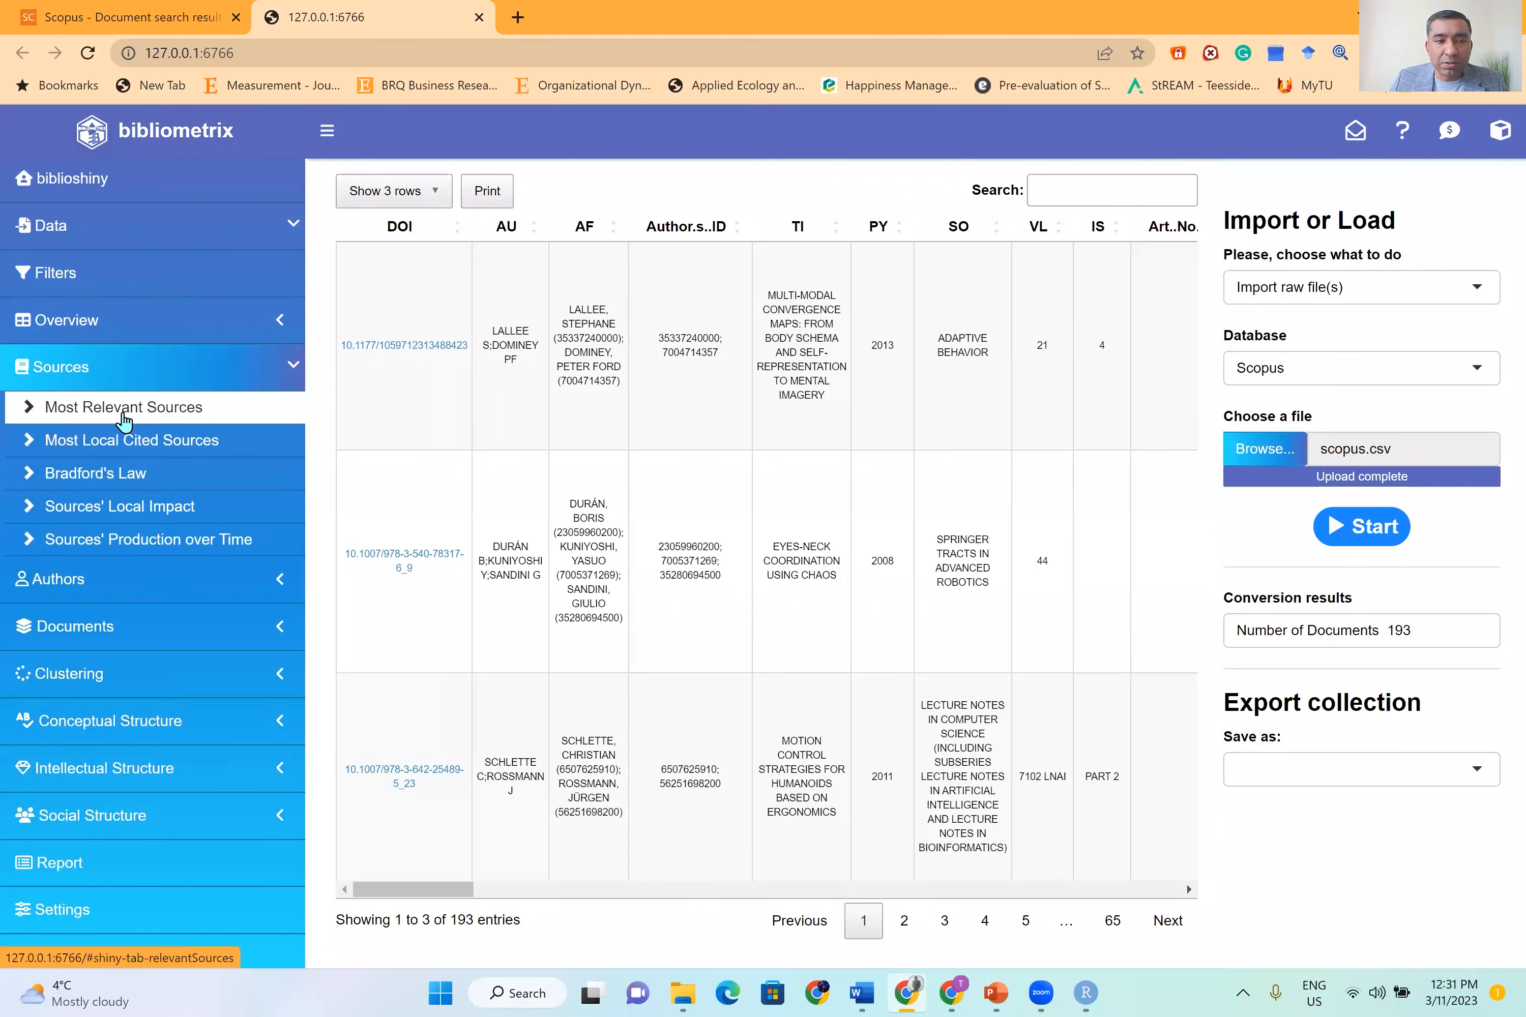
click(124, 409)
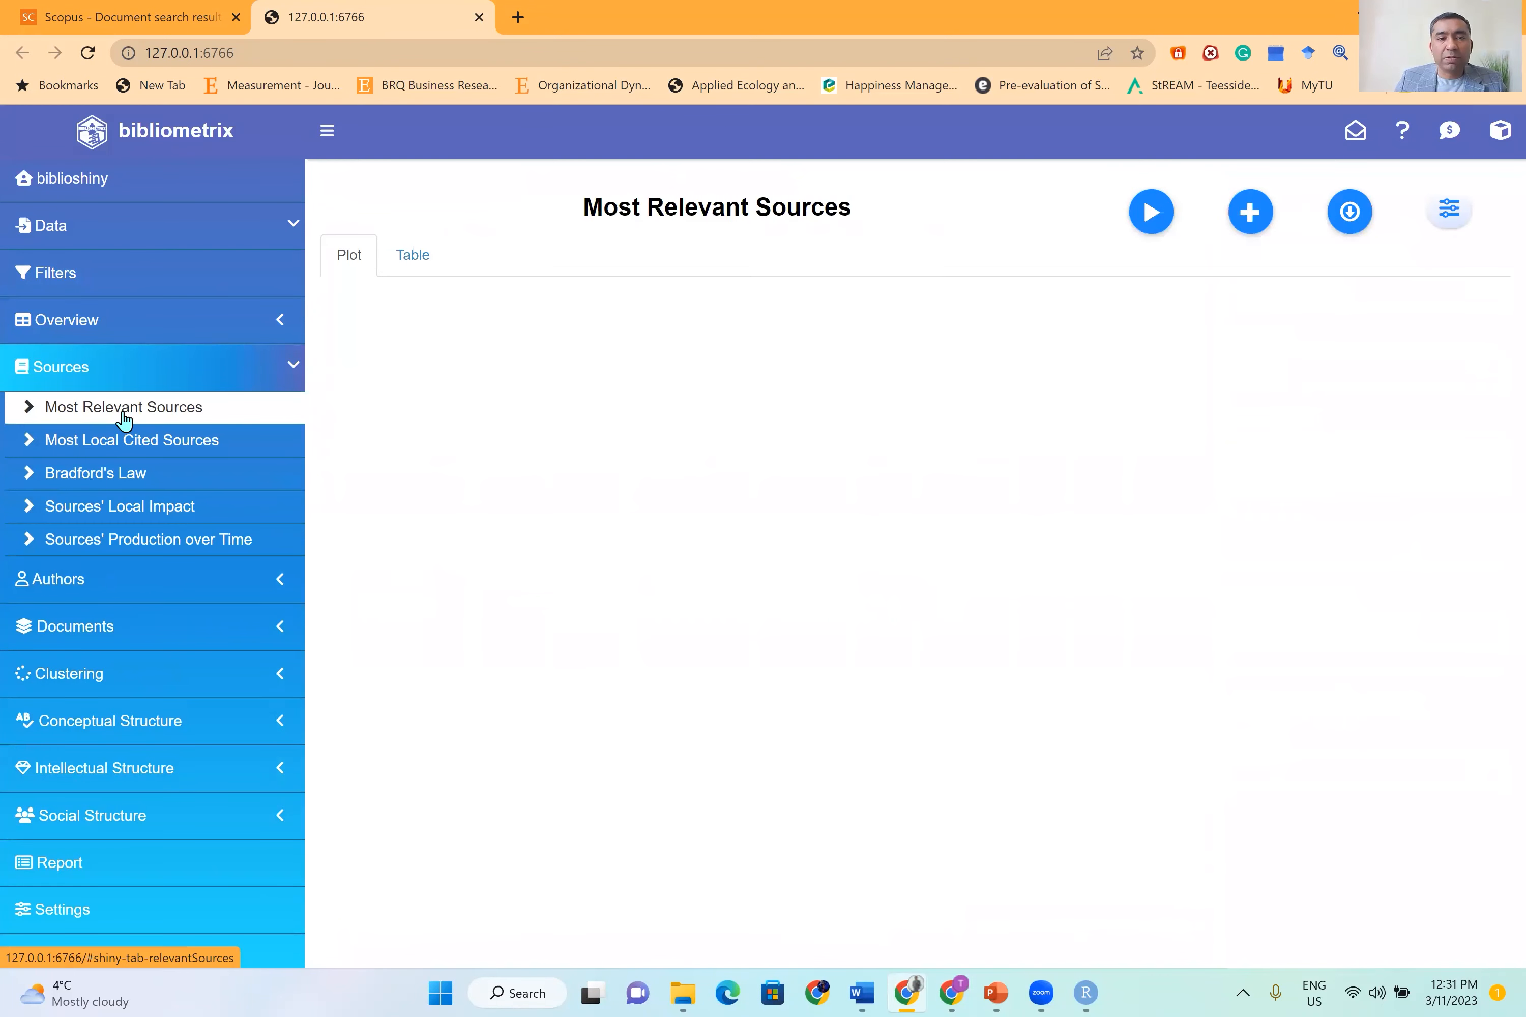
click(1159, 219)
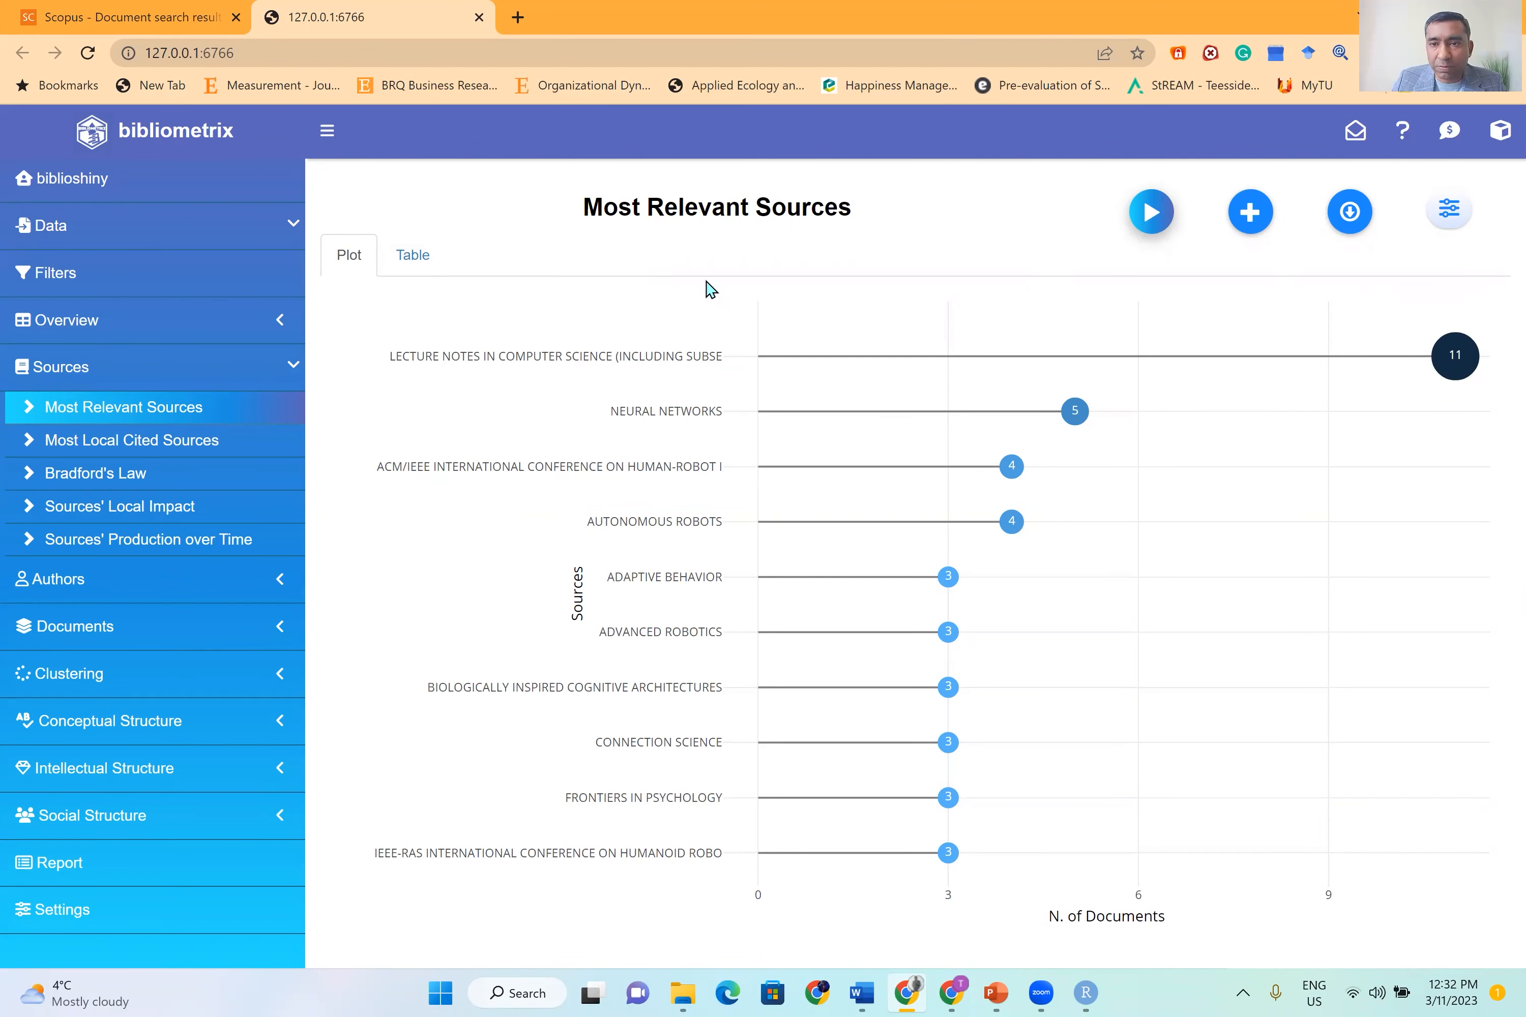
Step: Display the Most Relevant Sources results as a table with all rows shown
click(413, 262)
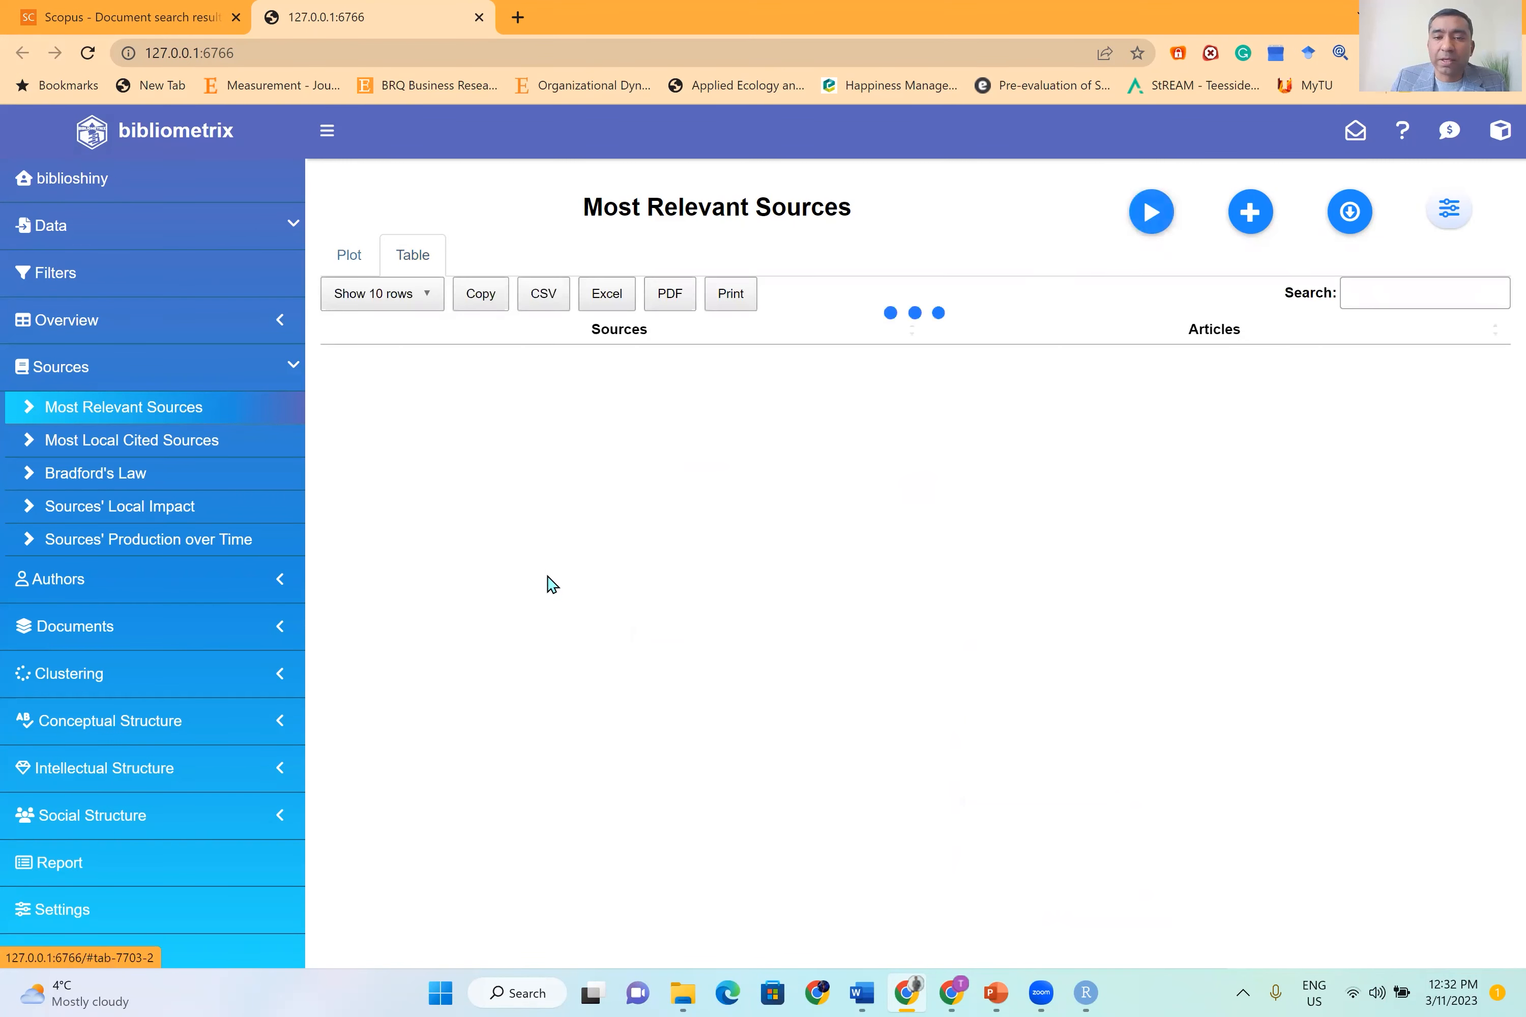
click(398, 301)
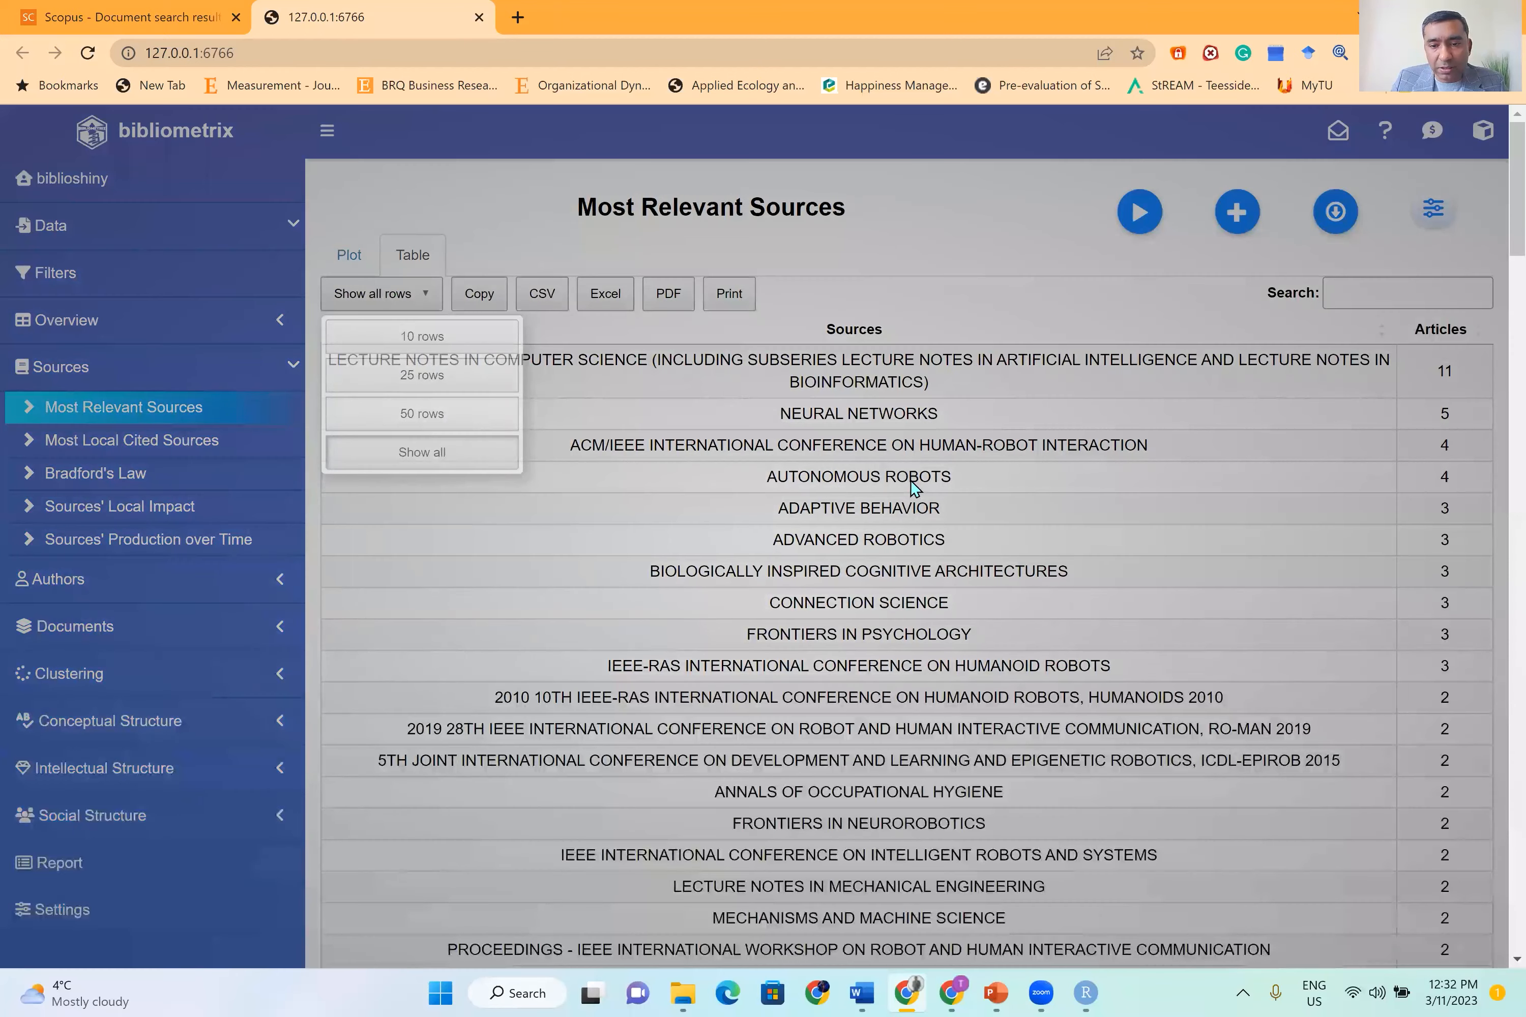
click(914, 487)
Step: Examine the full list of sources and the number of articles published in each
scroll(914, 486, down, 15)
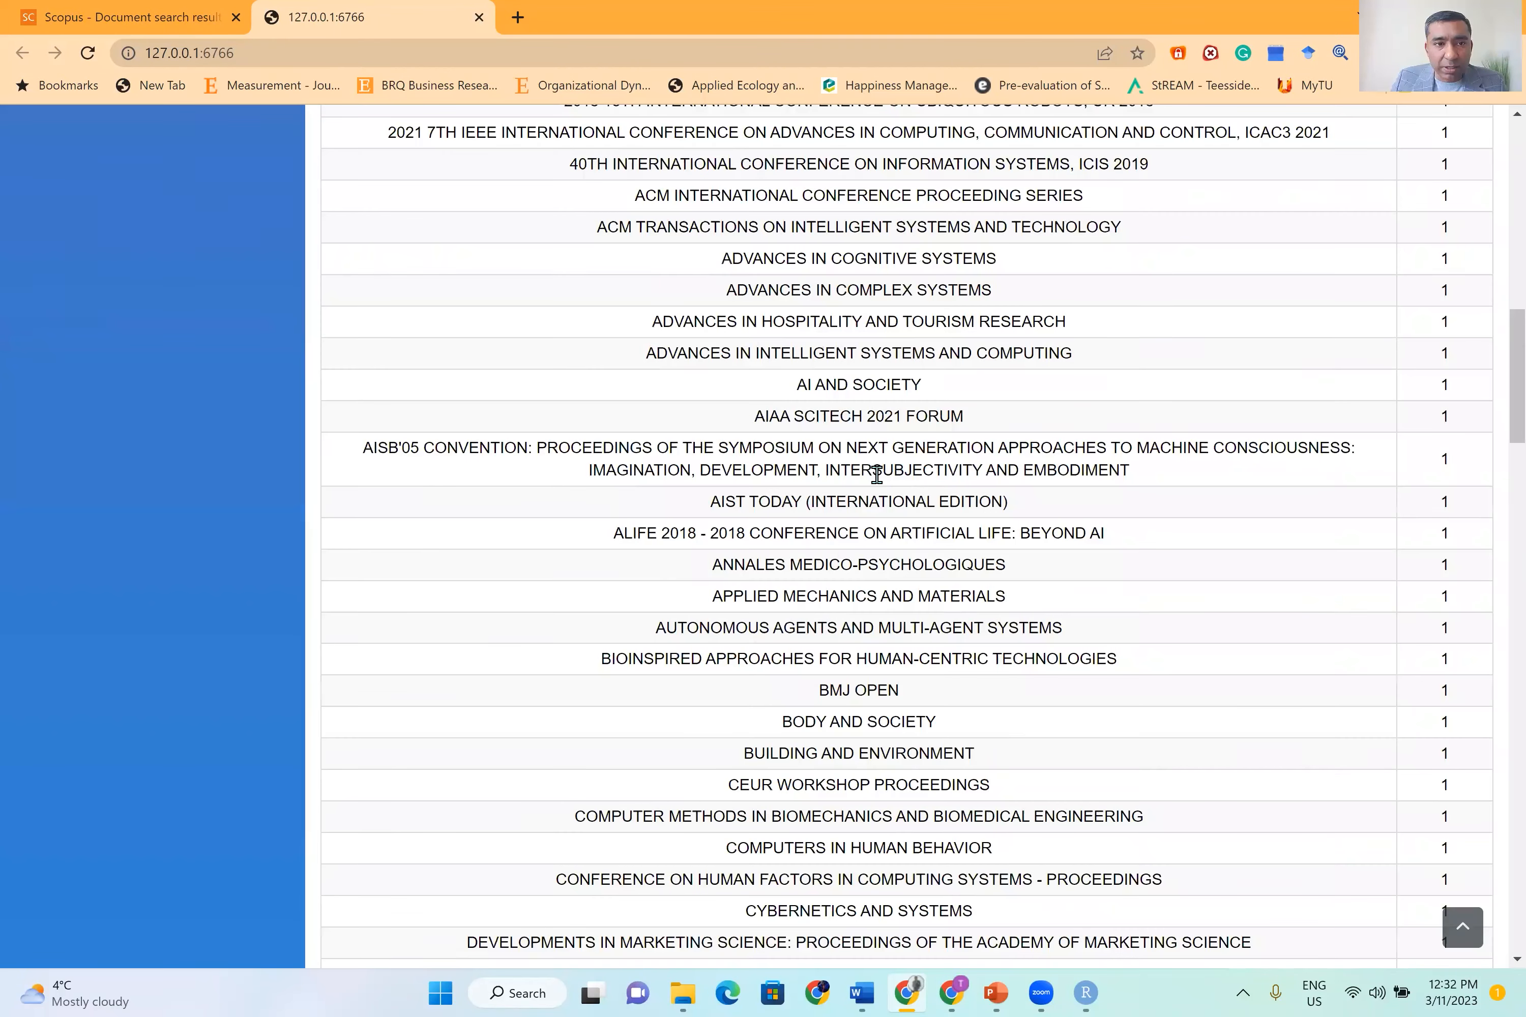
scroll(403, 293, down, 10)
scroll(402, 294, up, 20)
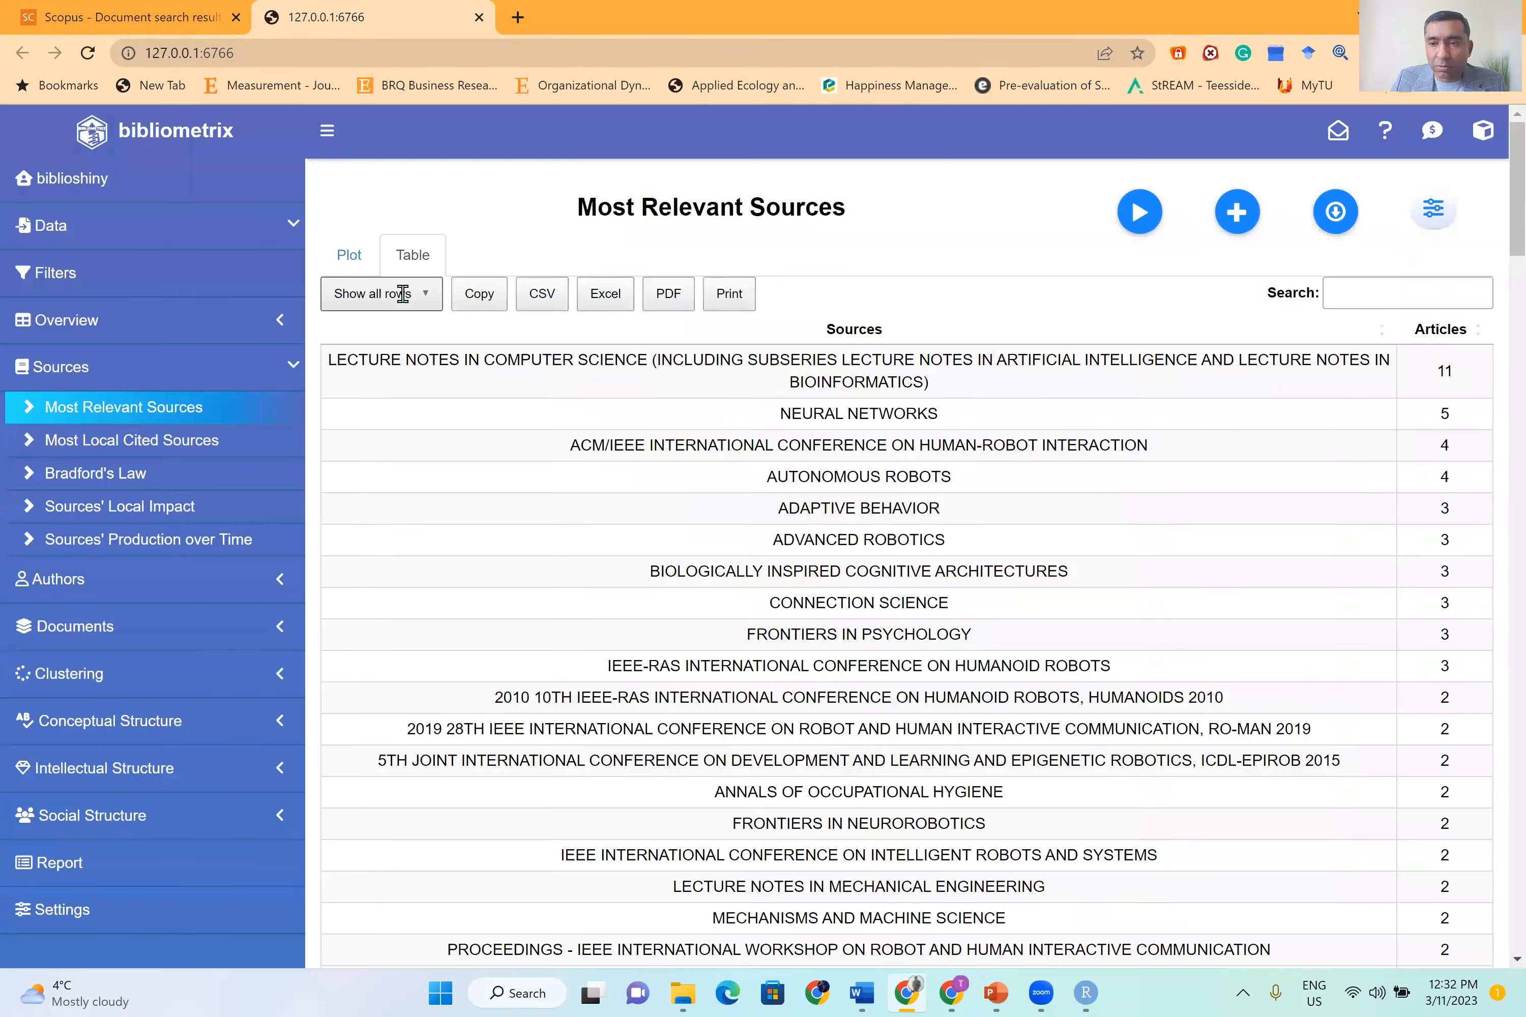
scroll(836, 522, down, 1)
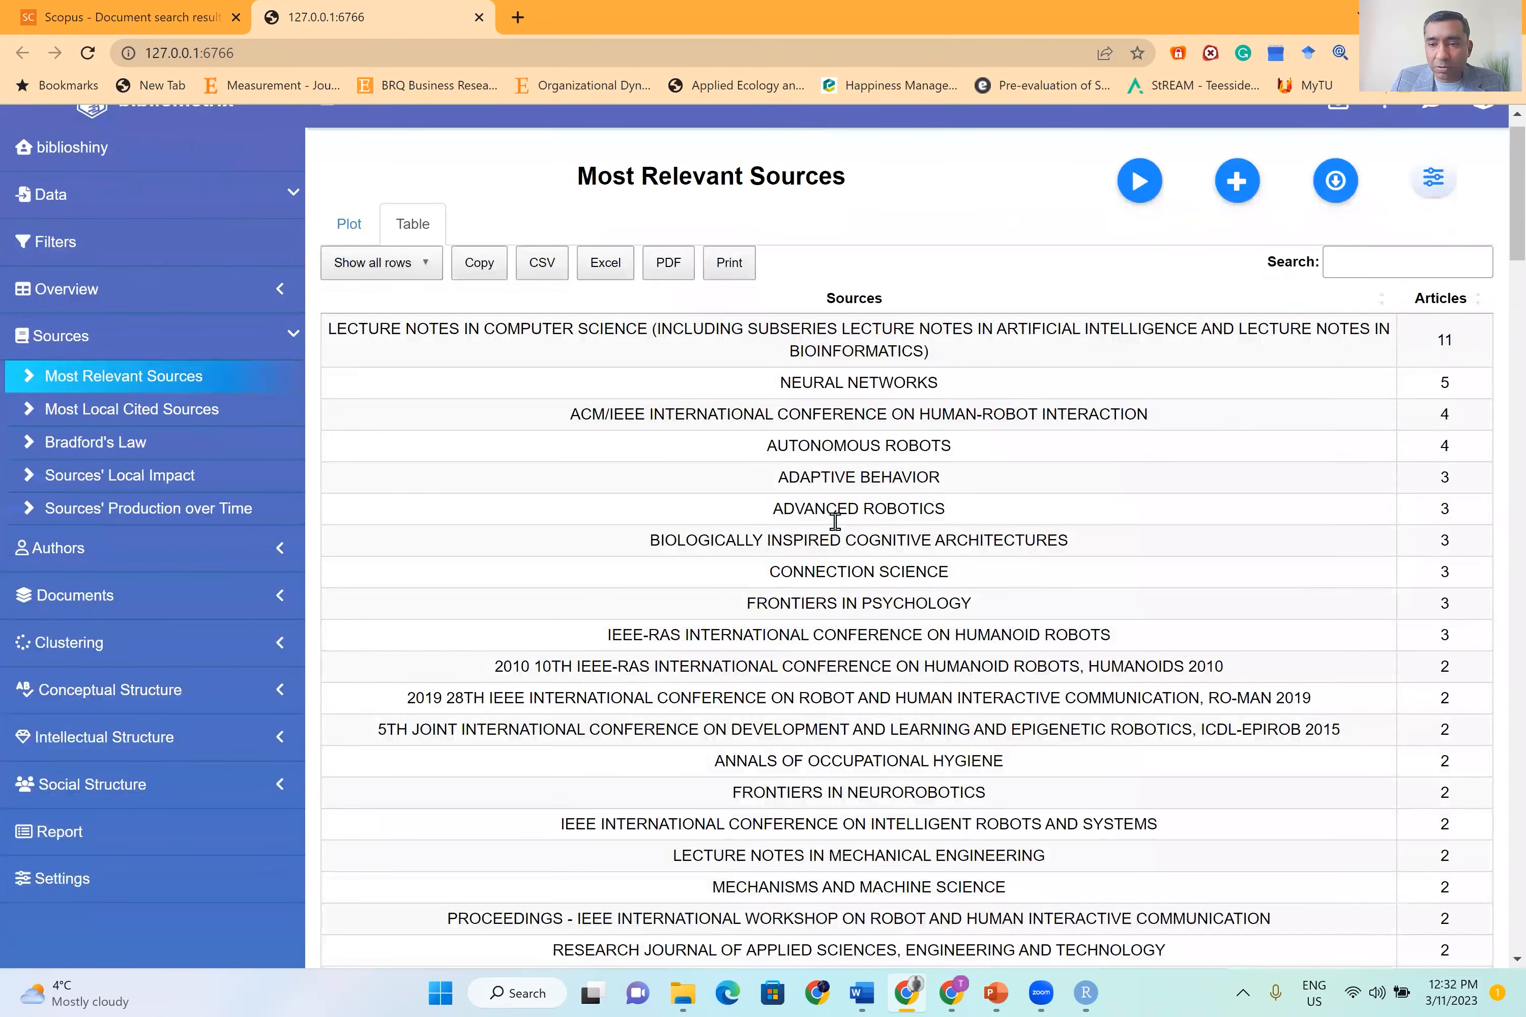
scroll(836, 522, down, 5)
scroll(836, 522, down, 20)
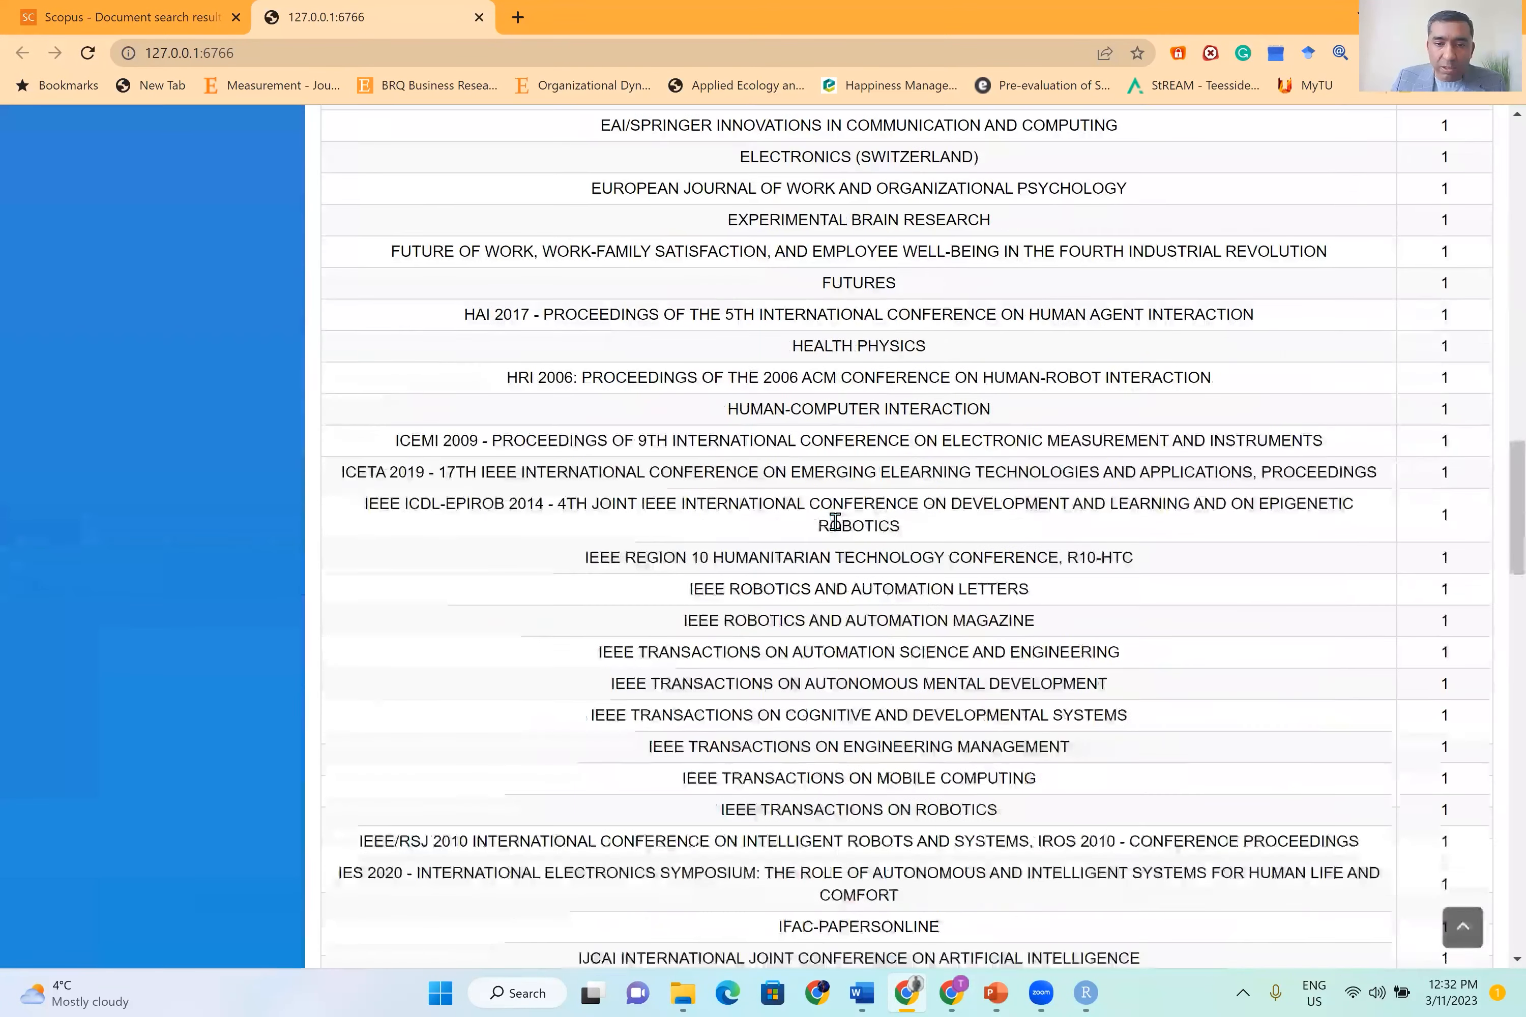
scroll(835, 520, down, 20)
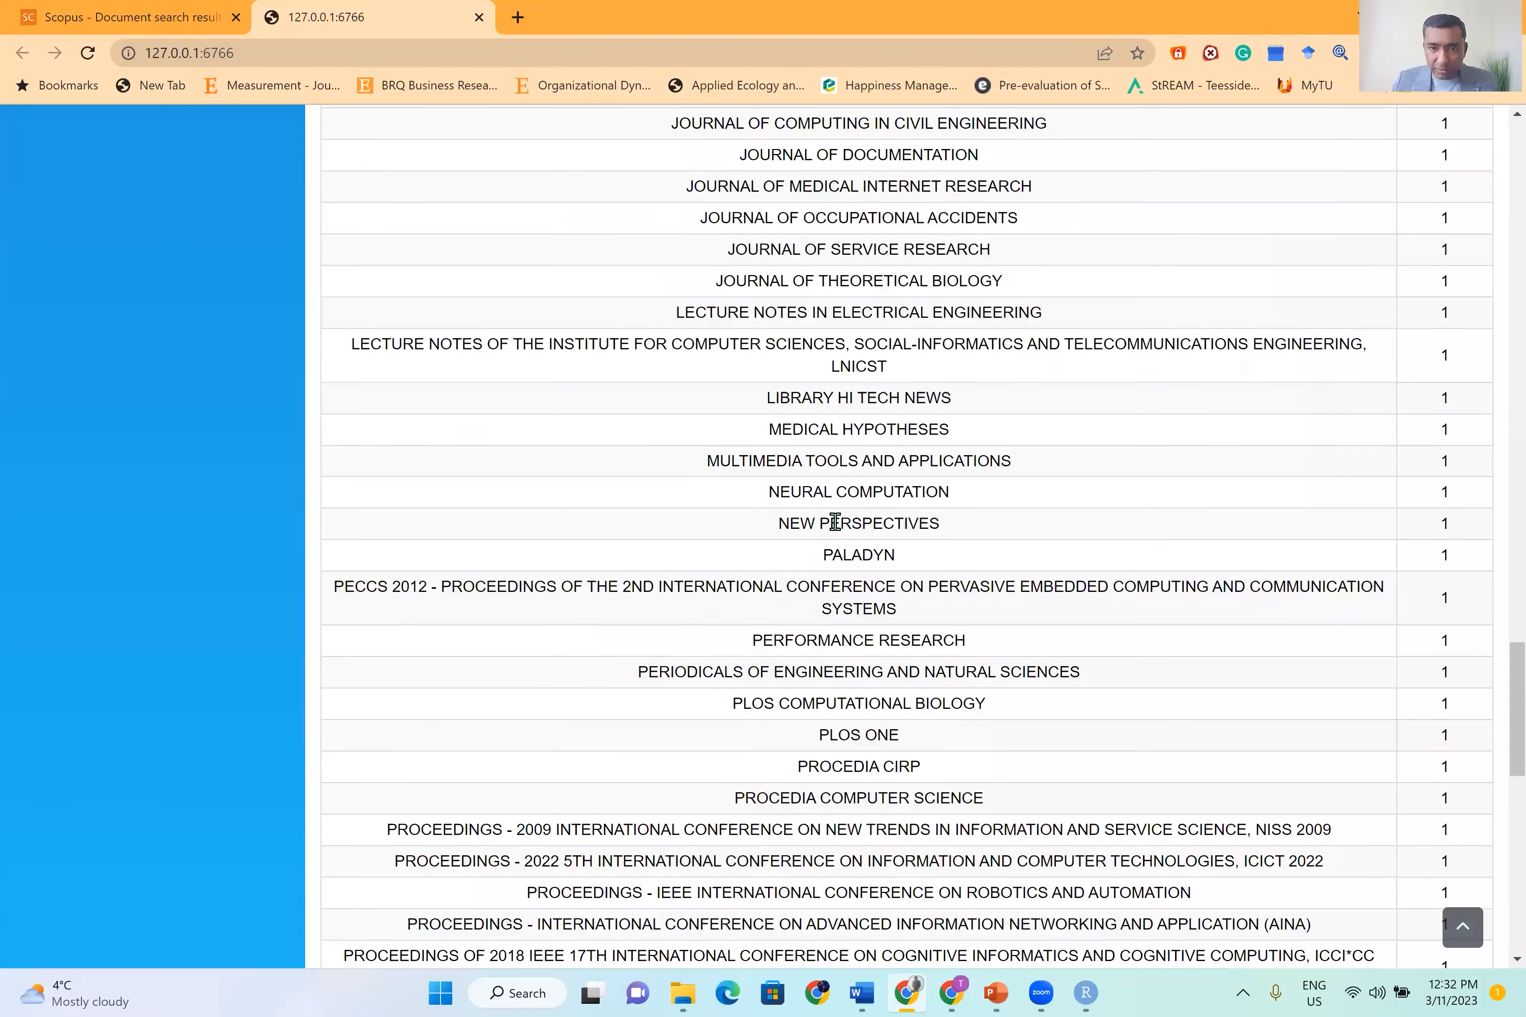
scroll(835, 525, down, 3)
scroll(1357, 555, down, 8)
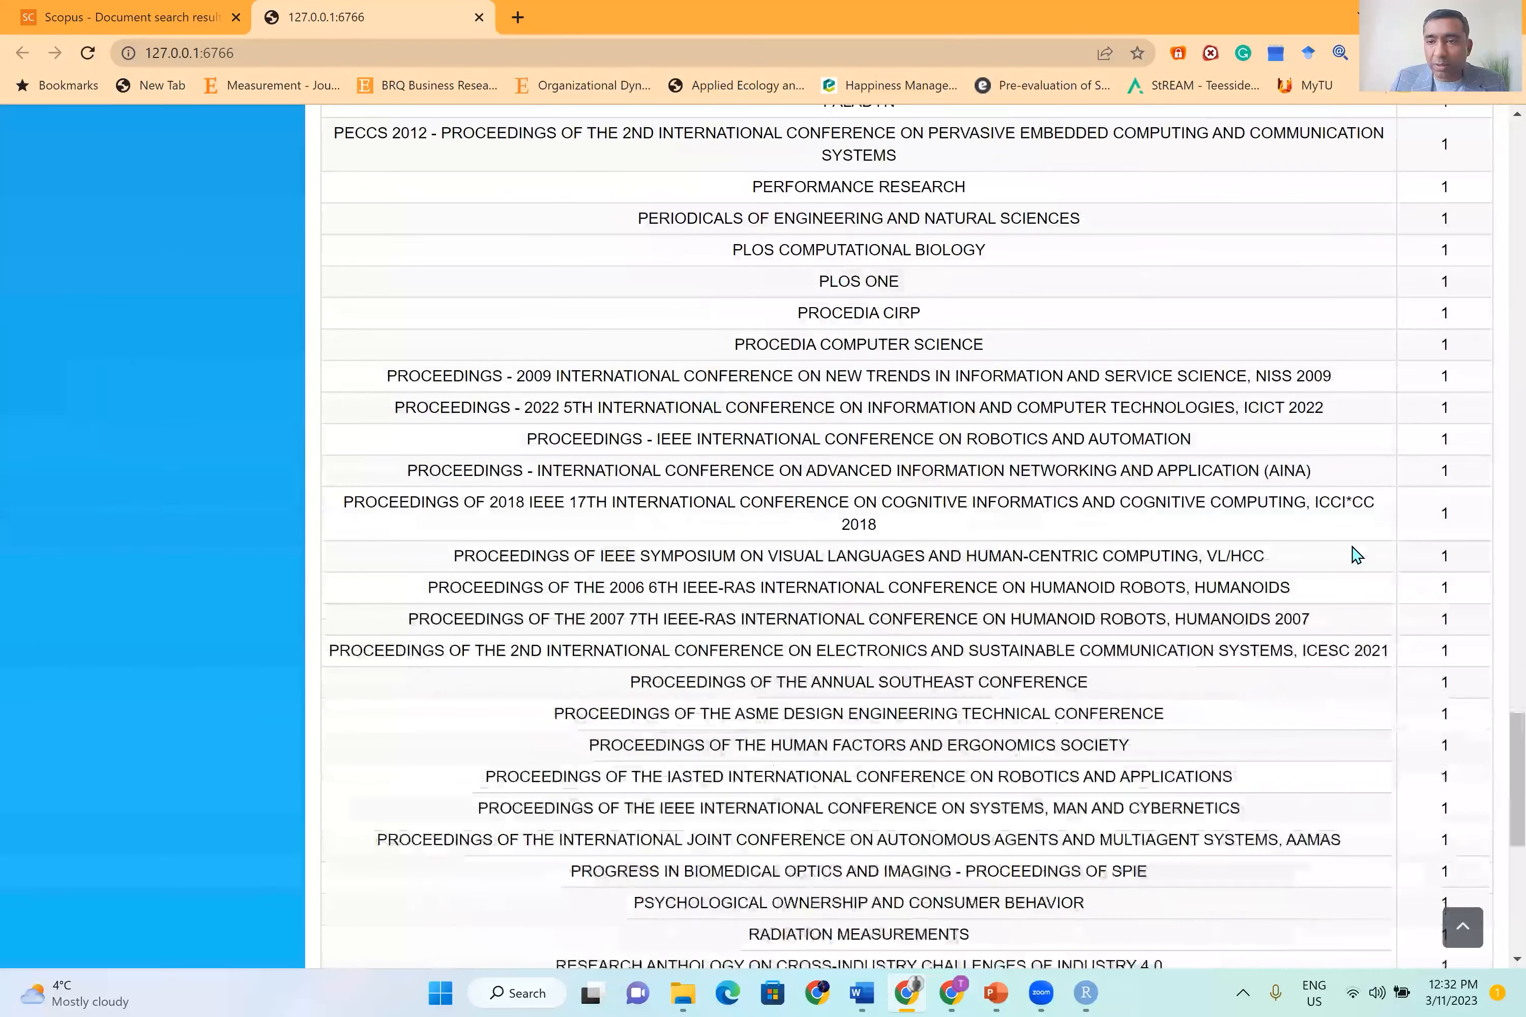
scroll(1356, 554, up, 20)
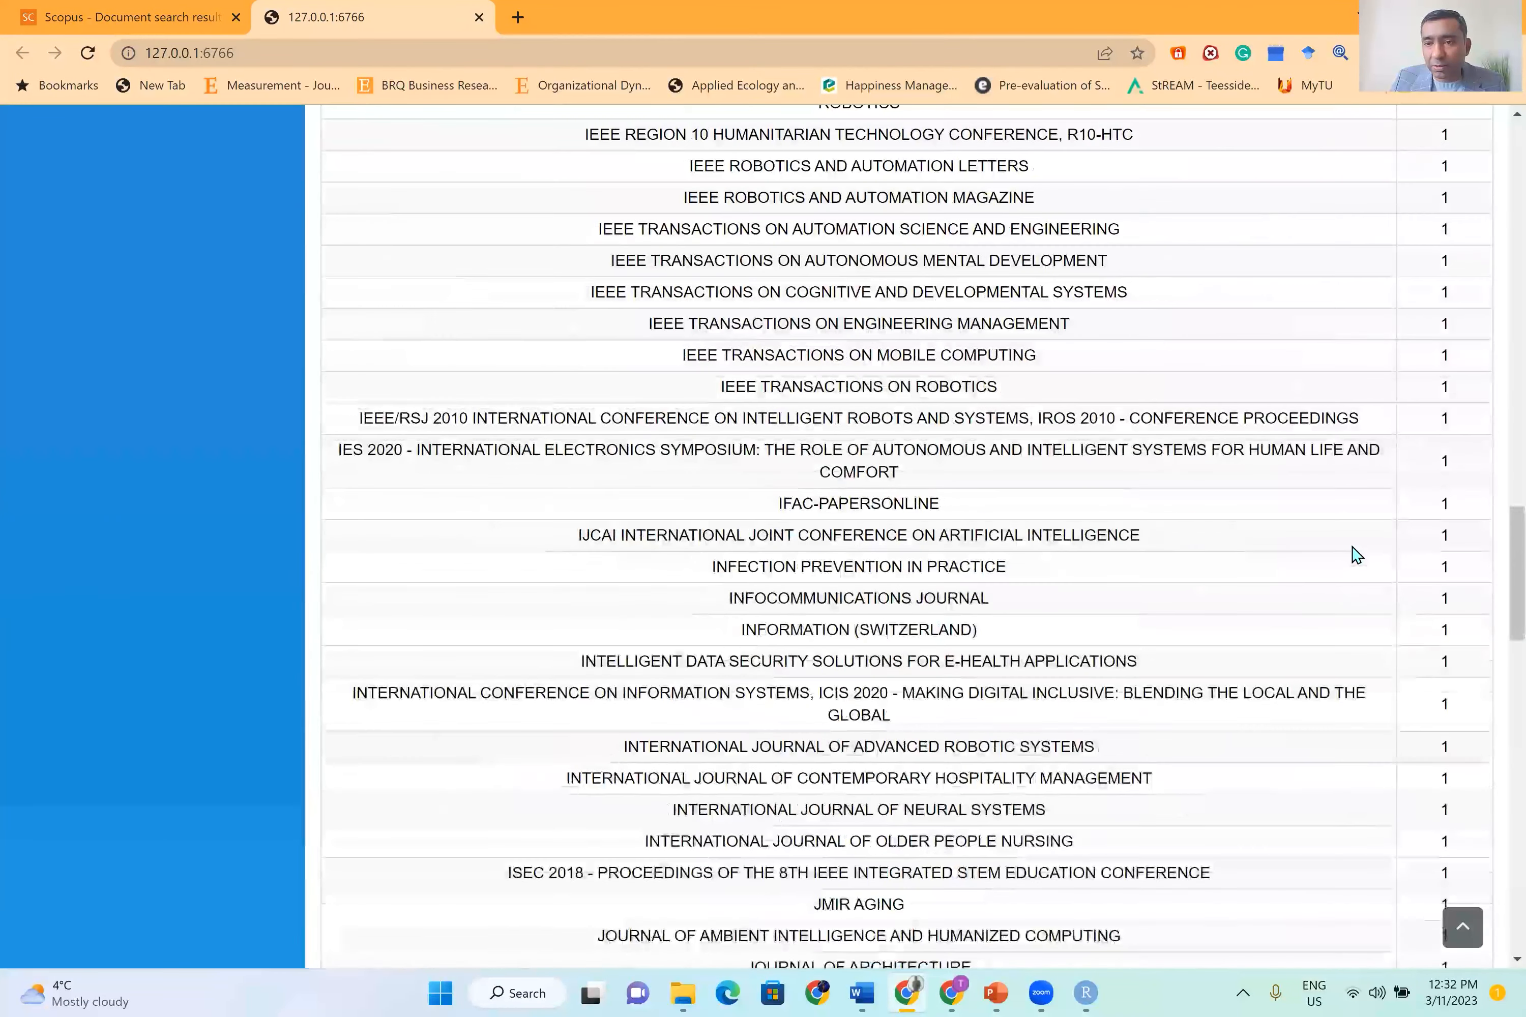
scroll(1399, 392, up, 20)
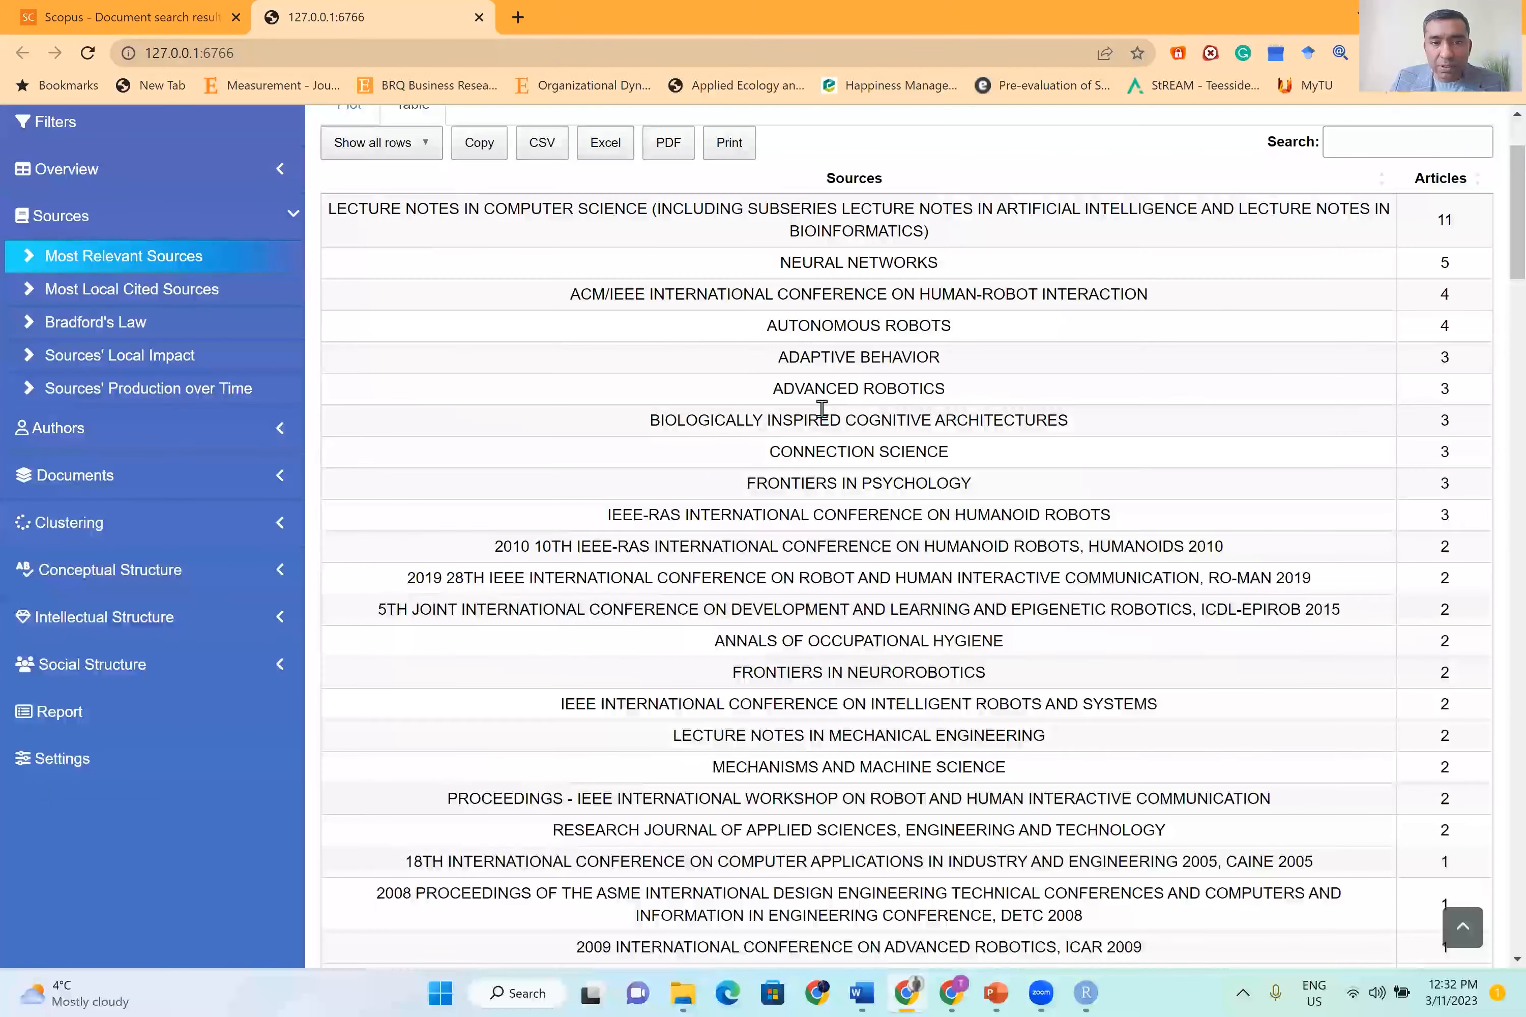
scroll(549, 385, up, 3)
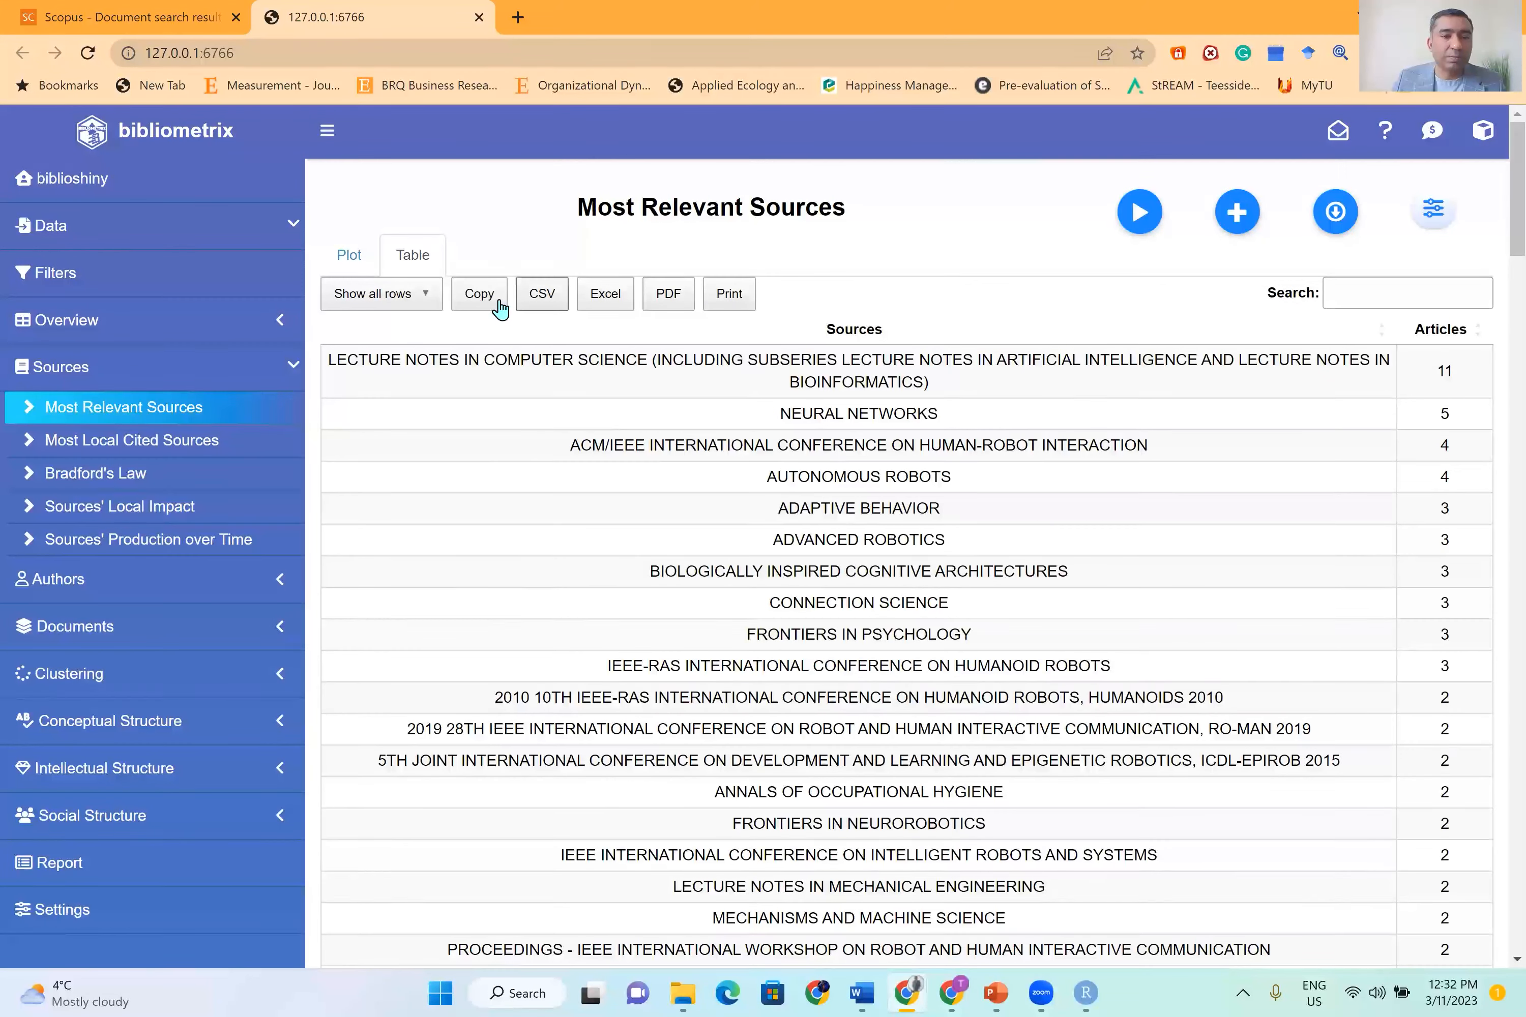
Step: Return to the Most Relevant Sources plot and add its results to the report
click(349, 258)
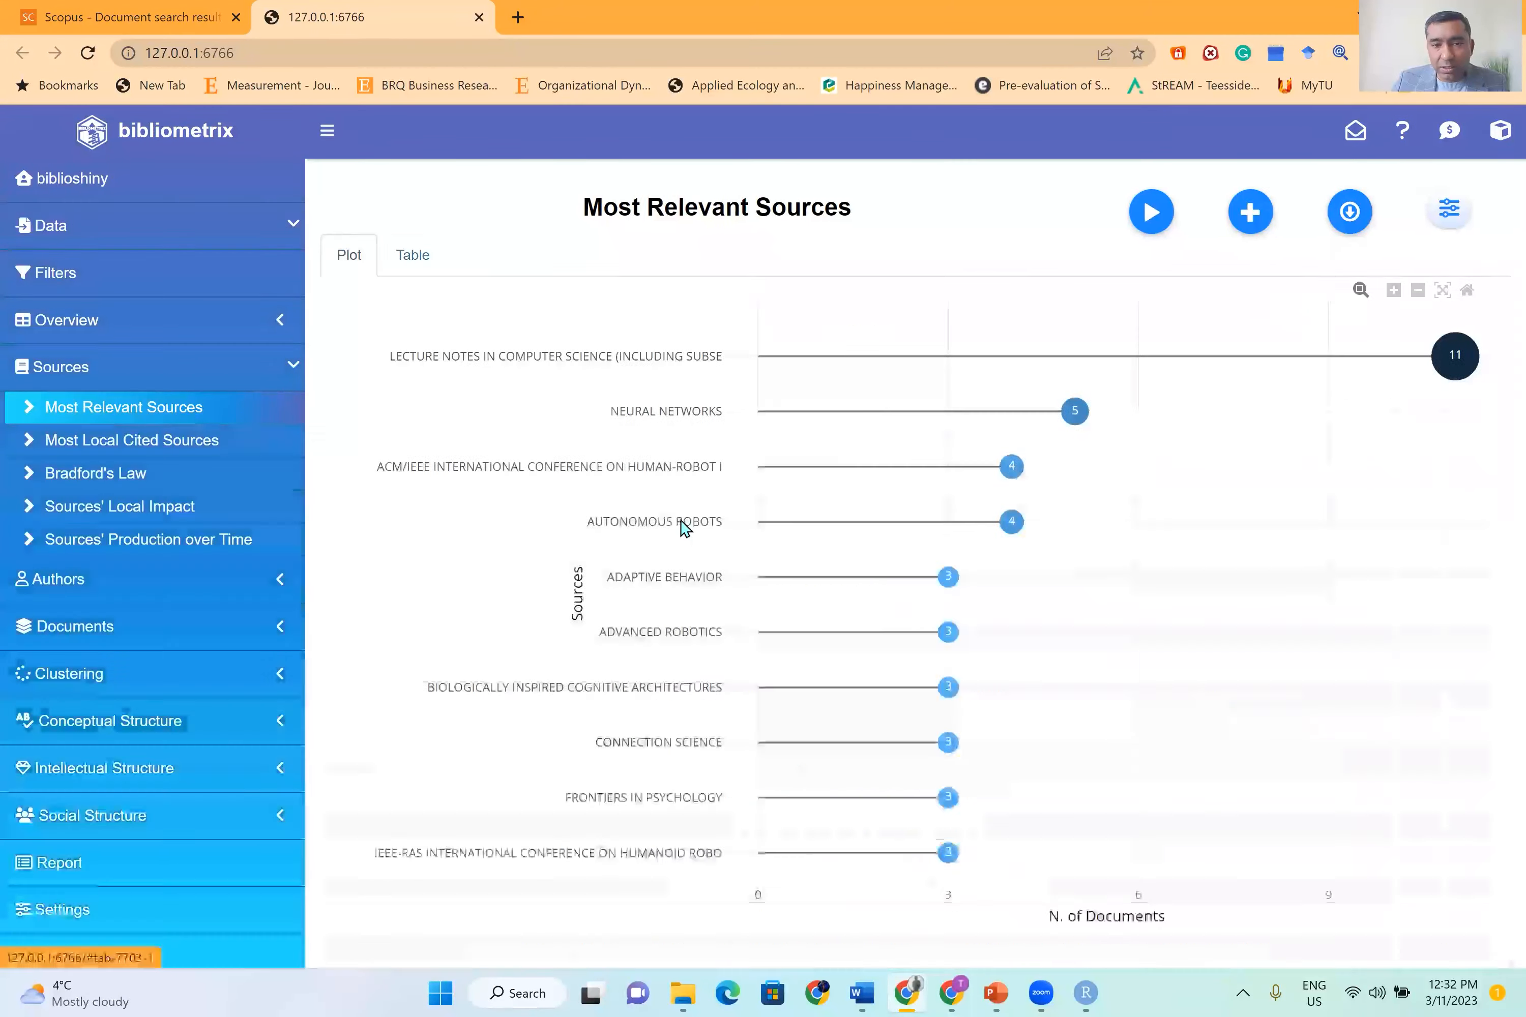
click(1251, 217)
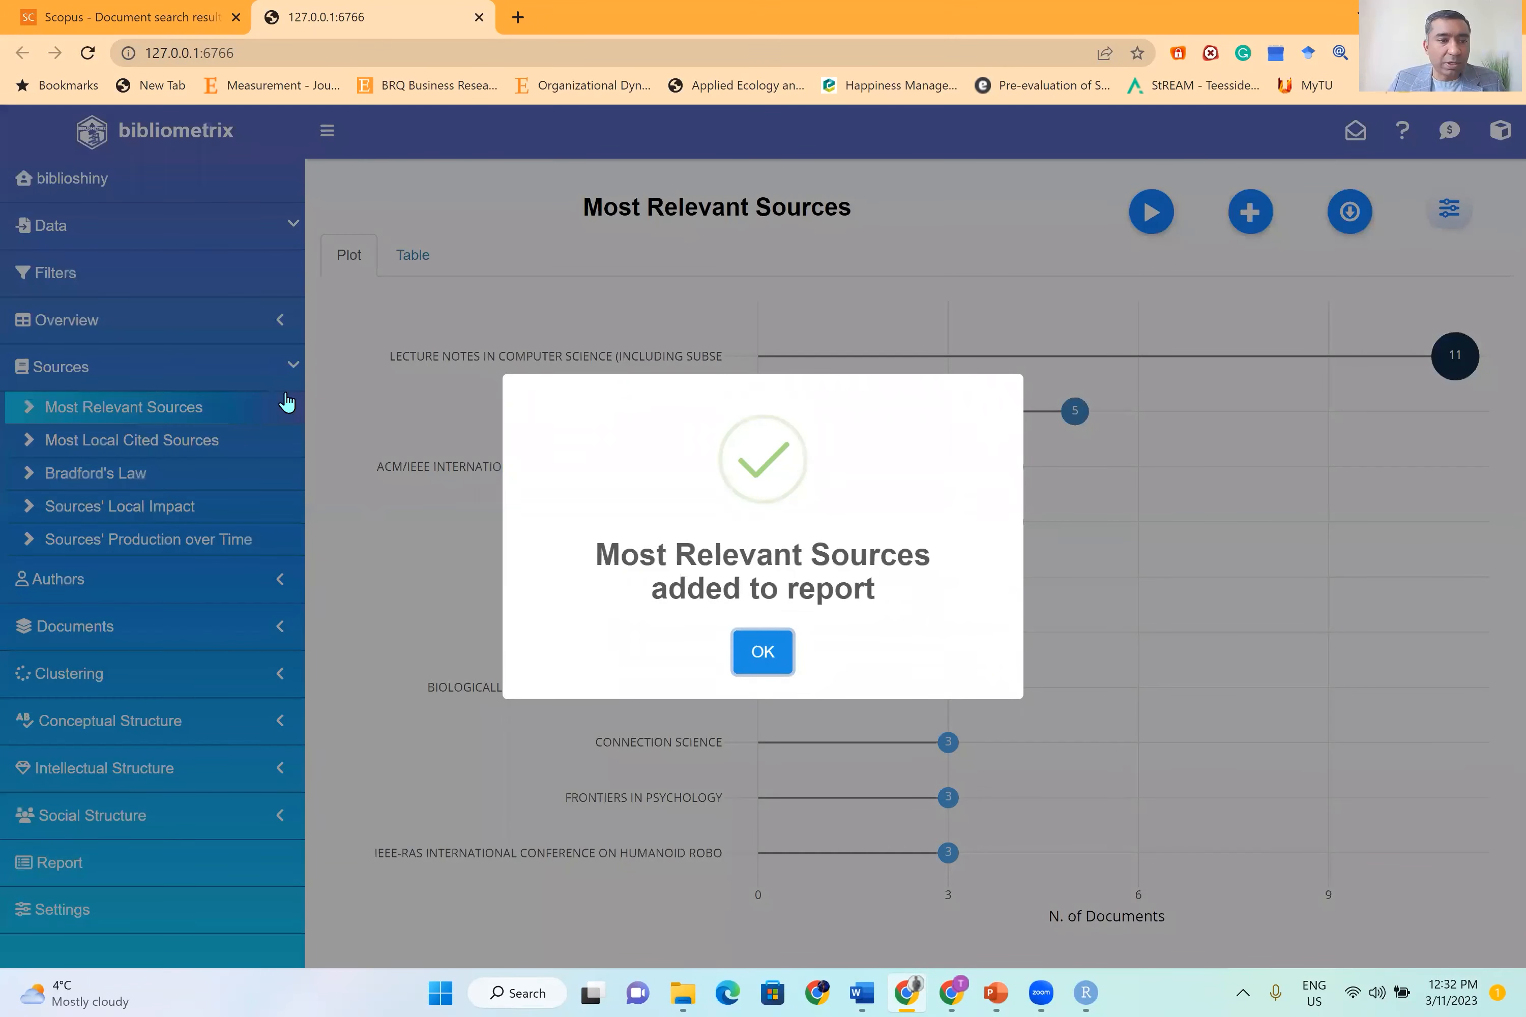
click(287, 402)
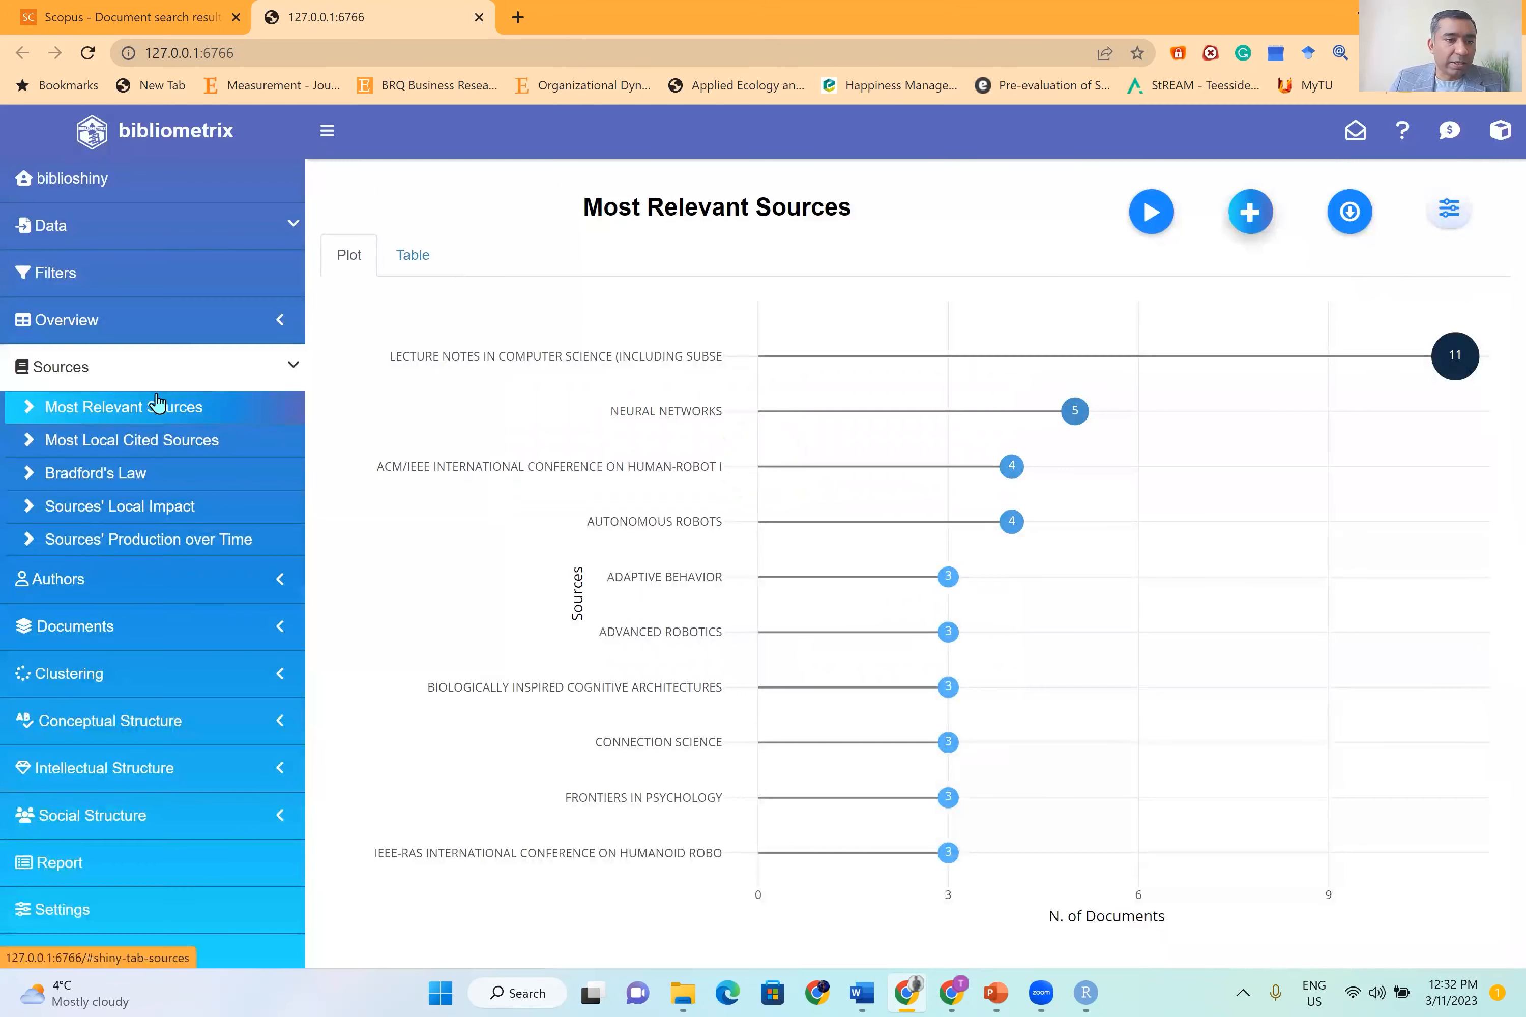